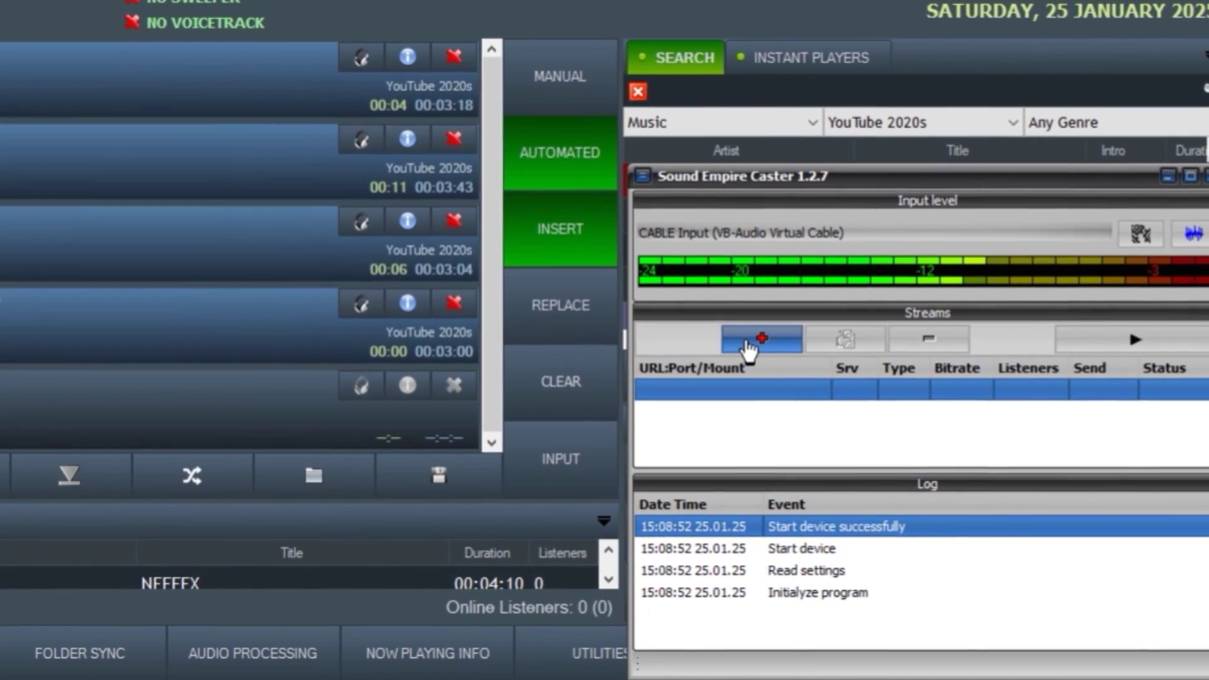
Step: Add a new outgoing stream in the Streams panel and move its settings window right
{"action": "left_click", "coordinate": [755, 346]}
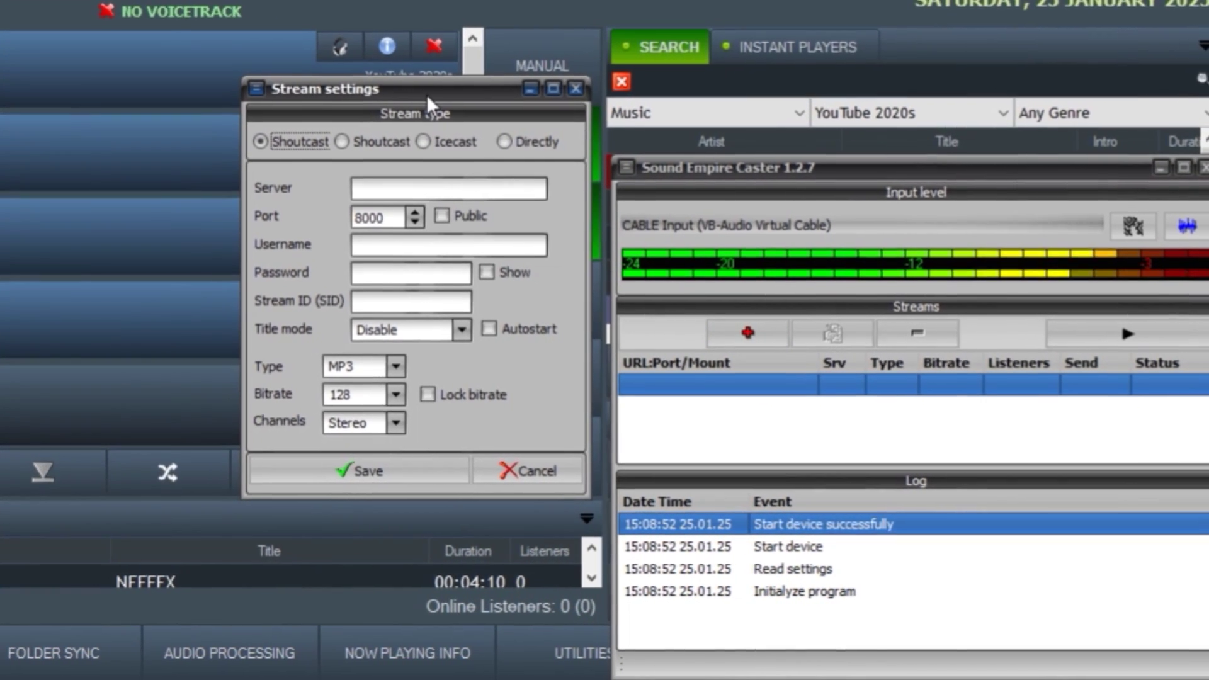
{"action": "left_click_drag", "start_coordinate": [429, 102], "coordinate": [898, 106]}
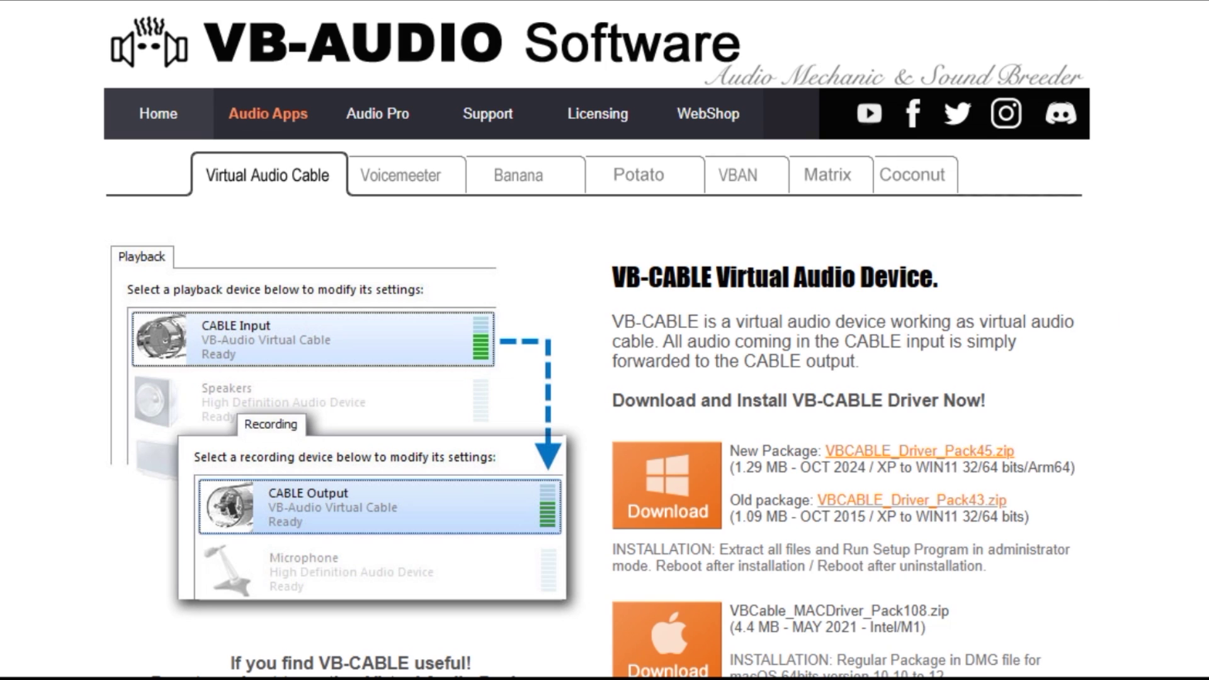
{"action": "scroll", "coordinate": [605, 379], "scroll_direction": "down", "scroll_amount": 2}
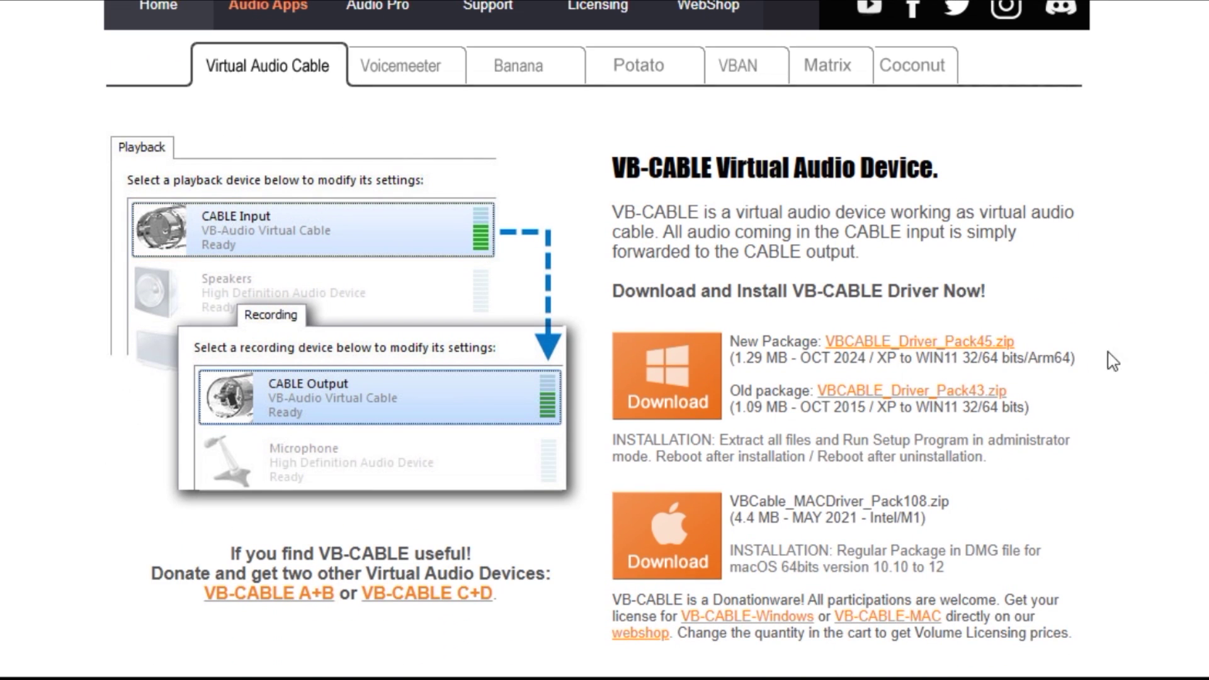
Step: Download the VBCABLE_Driver_Pack45.zip package from the VB-Audio website
{"action": "left_click", "coordinate": [947, 345]}
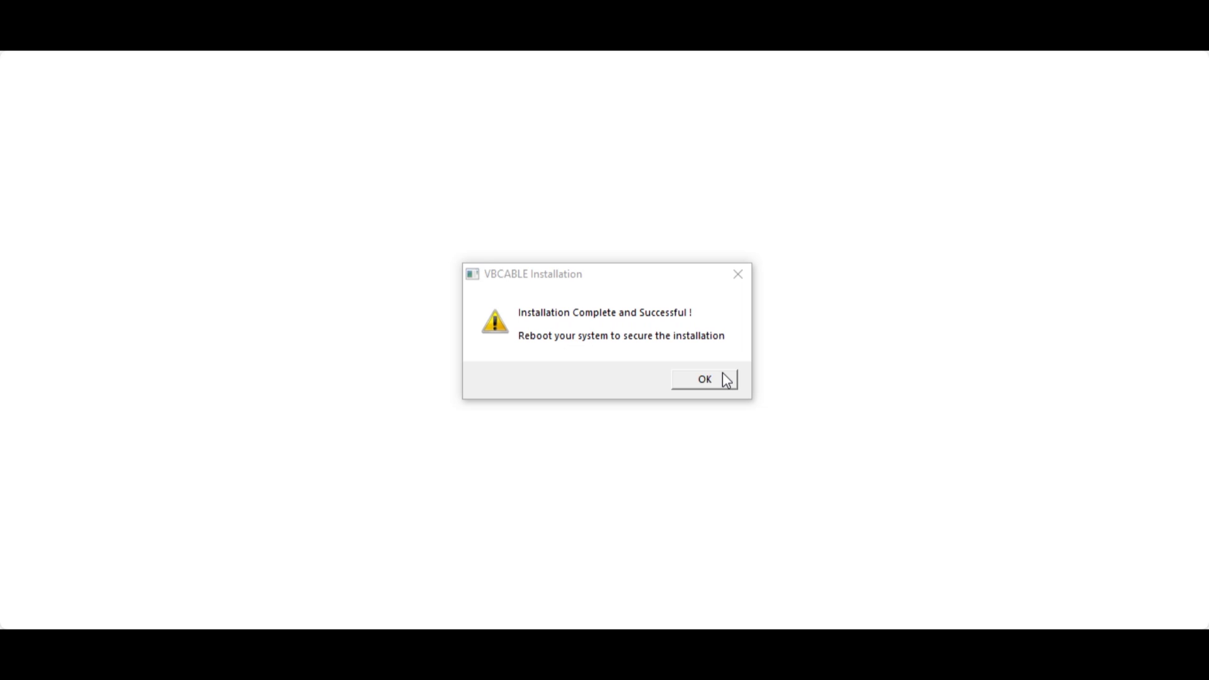
Step: Dismiss the installation success message and log in to RadioDJ as admin
{"action": "left_click", "coordinate": [727, 379]}
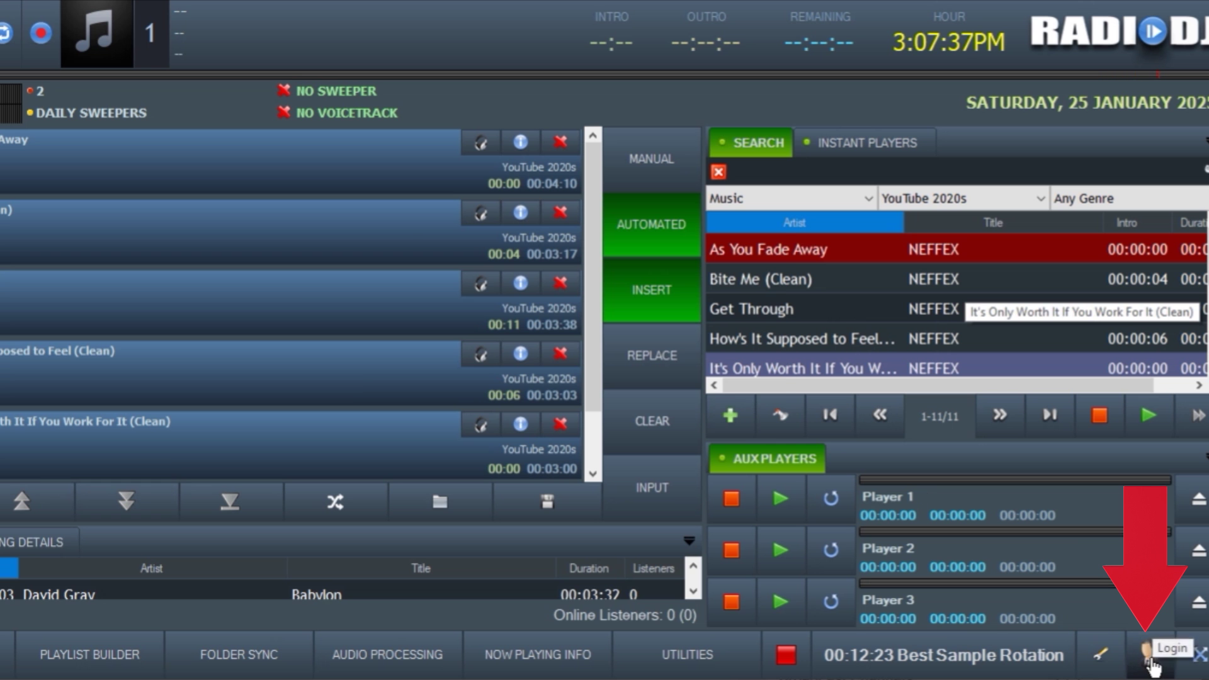
{"action": "left_click", "coordinate": [1148, 654]}
{"action": "type", "text": "admin"}
{"action": "left_click", "coordinate": [621, 344]}
{"action": "type", "text": "admin"}
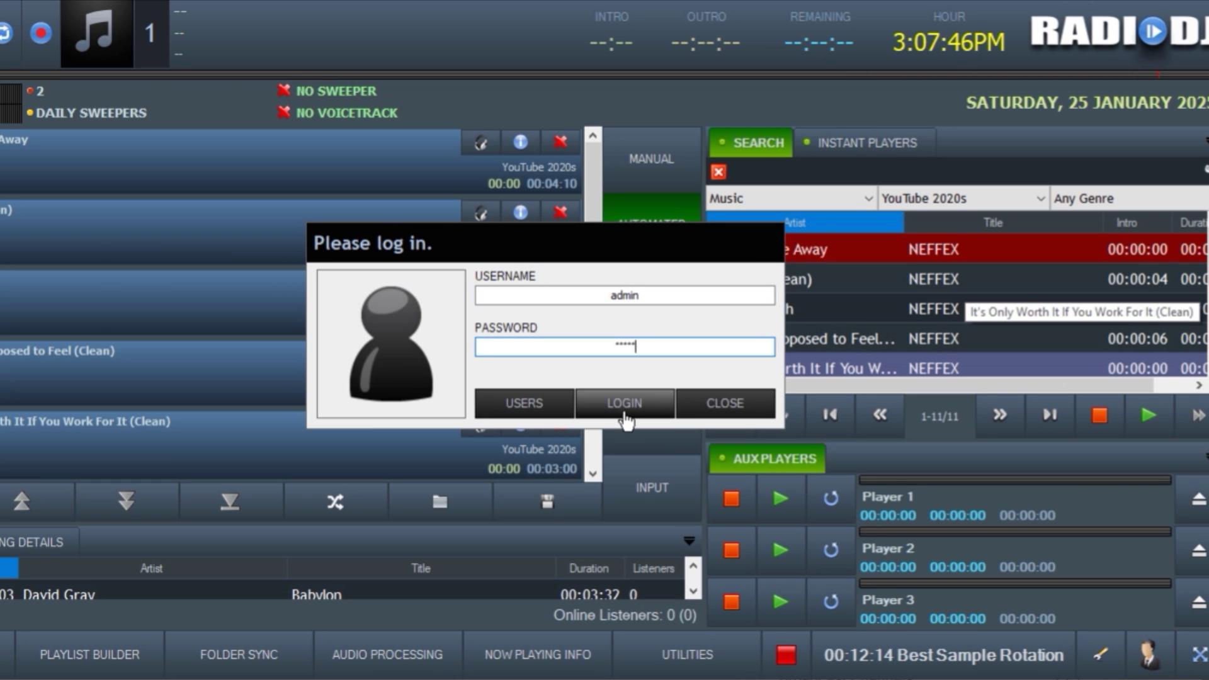
{"action": "left_click", "coordinate": [624, 404]}
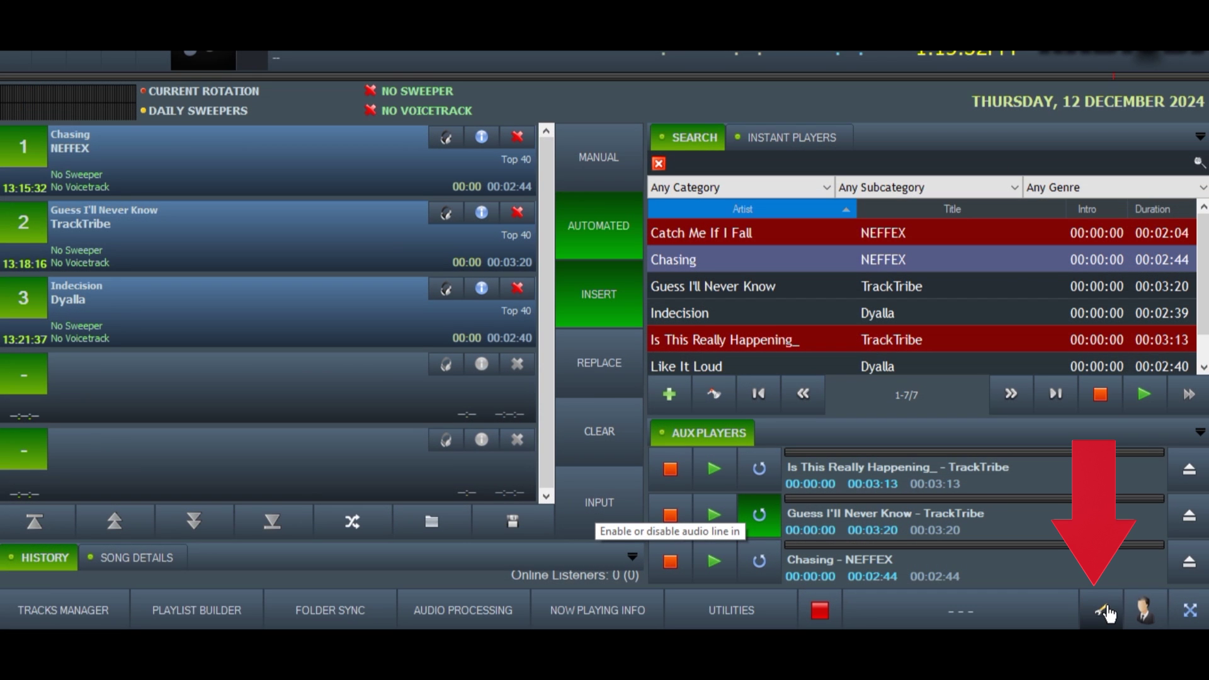
Step: Set Main 1 and Sweeper/VO to CABLE In 16 Ch in Options > Sound Devices, then close
{"action": "left_click", "coordinate": [1106, 612]}
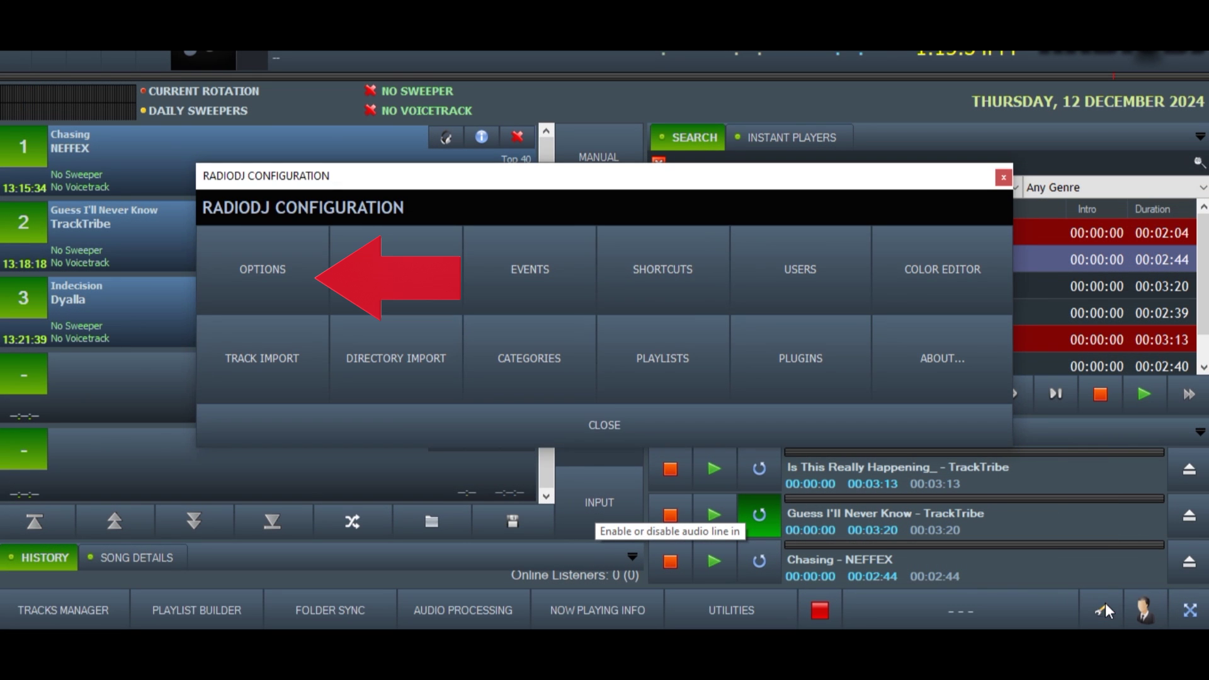
{"action": "left_click", "coordinate": [299, 282]}
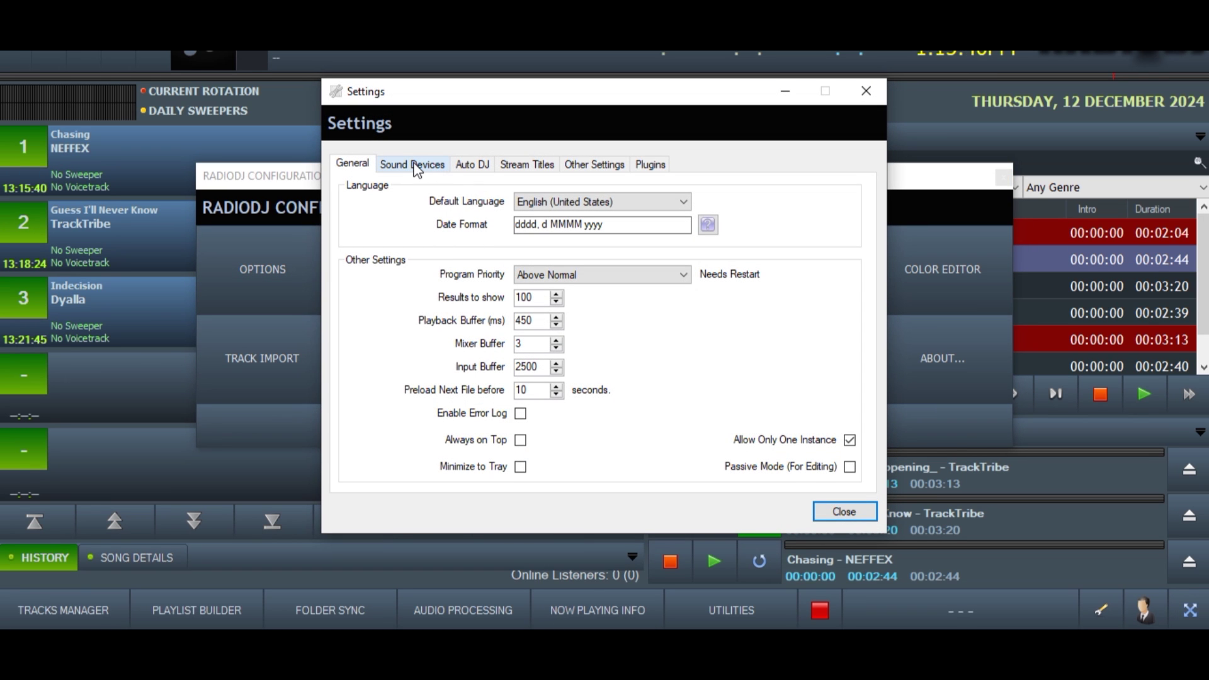
{"action": "left_click", "coordinate": [417, 170]}
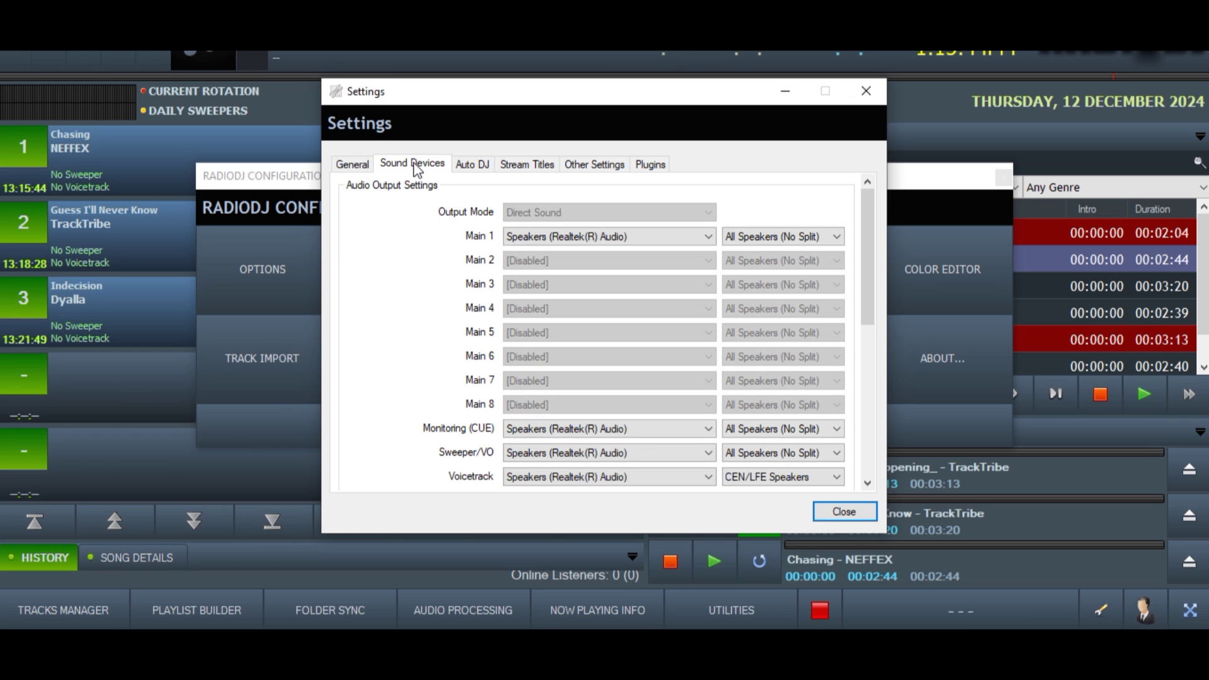
{"action": "left_click", "coordinate": [605, 238]}
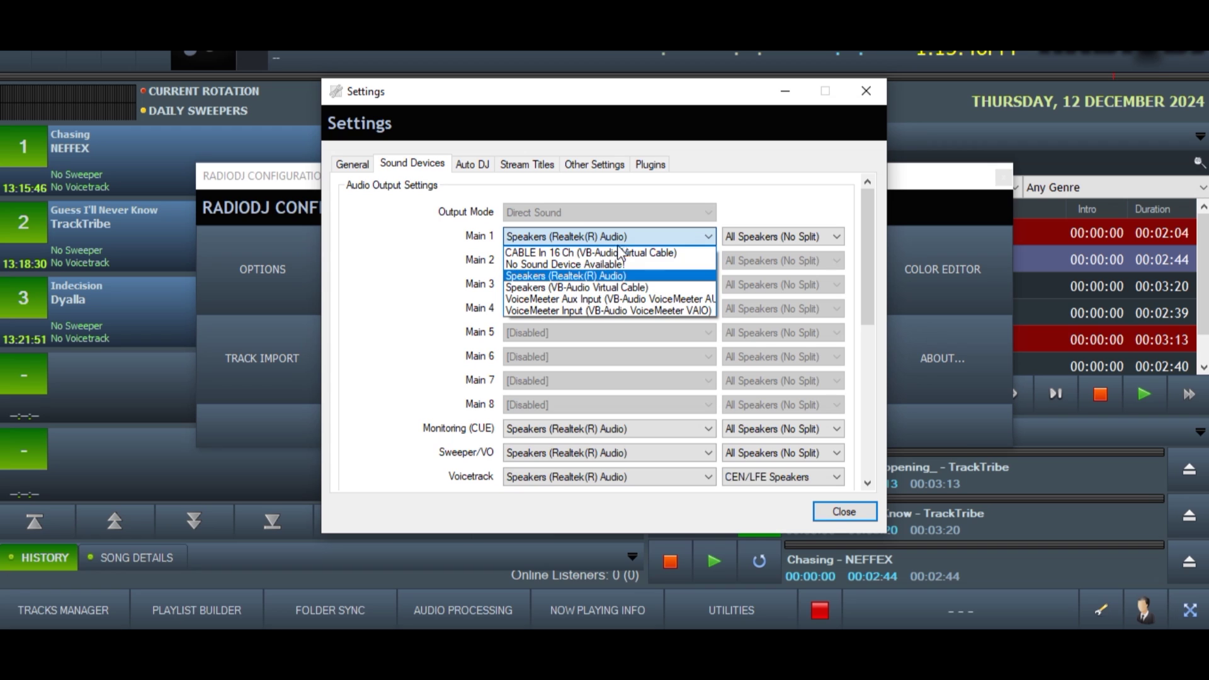
{"action": "left_click", "coordinate": [589, 254]}
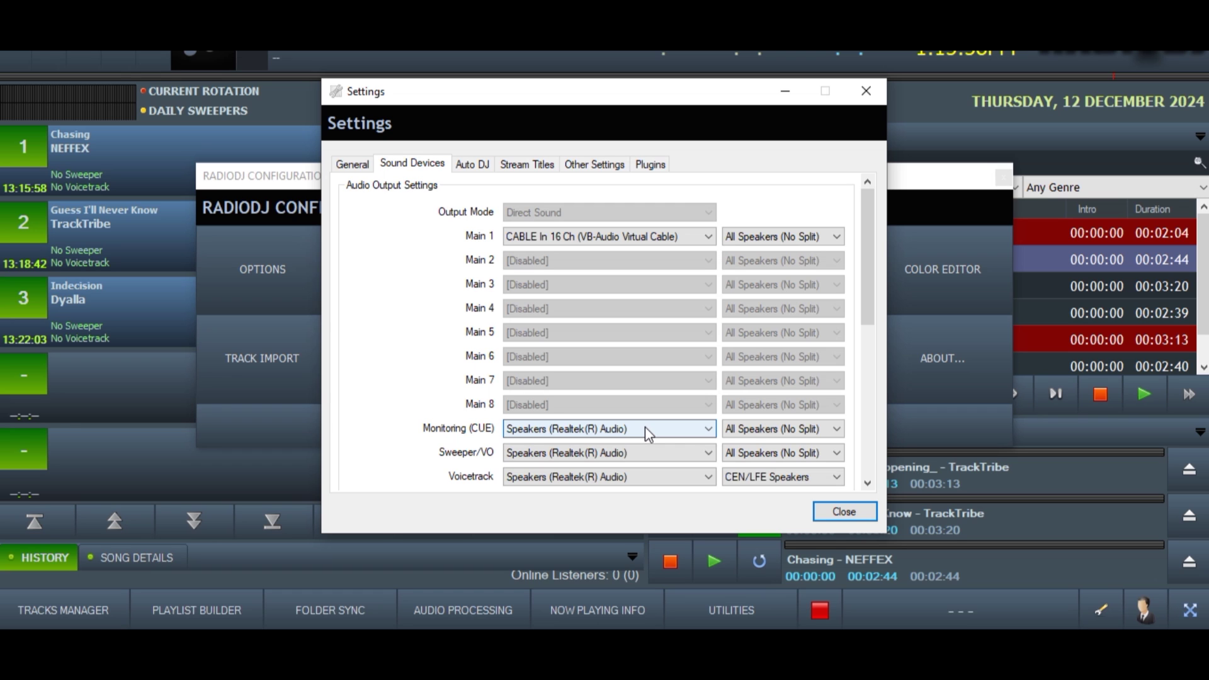
{"action": "scroll", "coordinate": [646, 427], "scroll_direction": "down", "scroll_amount": 1}
{"action": "scroll", "coordinate": [646, 426], "scroll_direction": "down", "scroll_amount": 1}
{"action": "scroll", "coordinate": [645, 431], "scroll_direction": "up", "scroll_amount": 1}
{"action": "scroll", "coordinate": [645, 431], "scroll_direction": "up", "scroll_amount": 1}
{"action": "scroll", "coordinate": [865, 308], "scroll_direction": "down", "scroll_amount": 2}
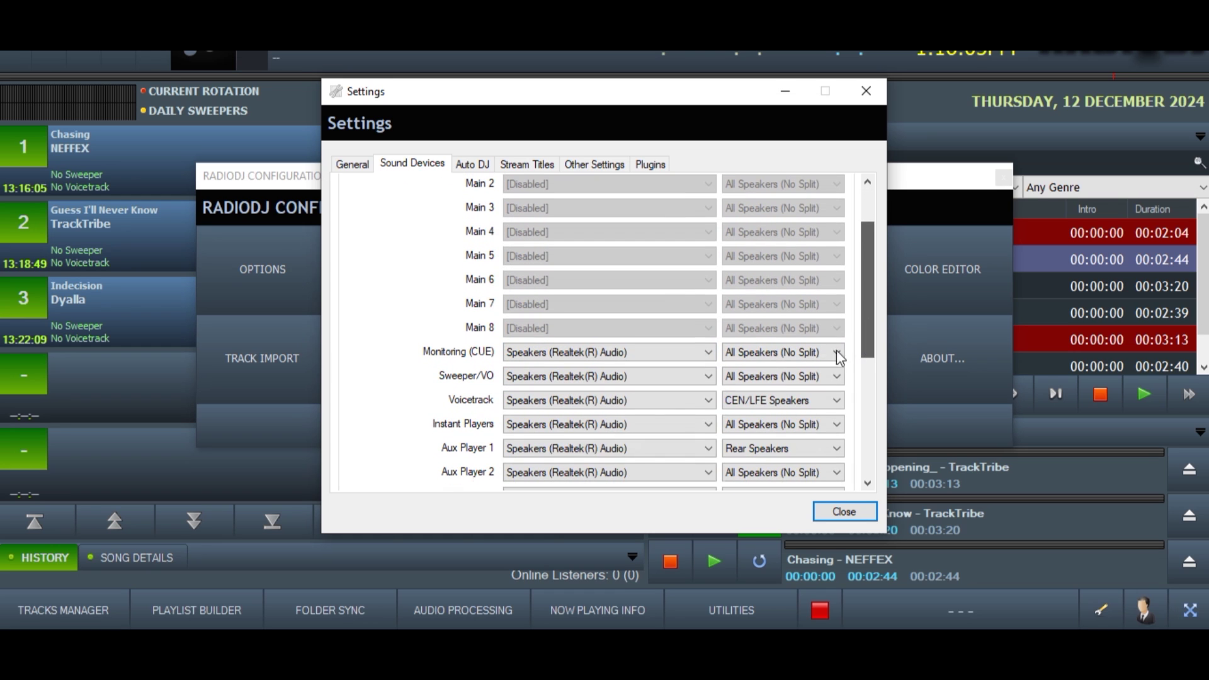
{"action": "left_click", "coordinate": [659, 377]}
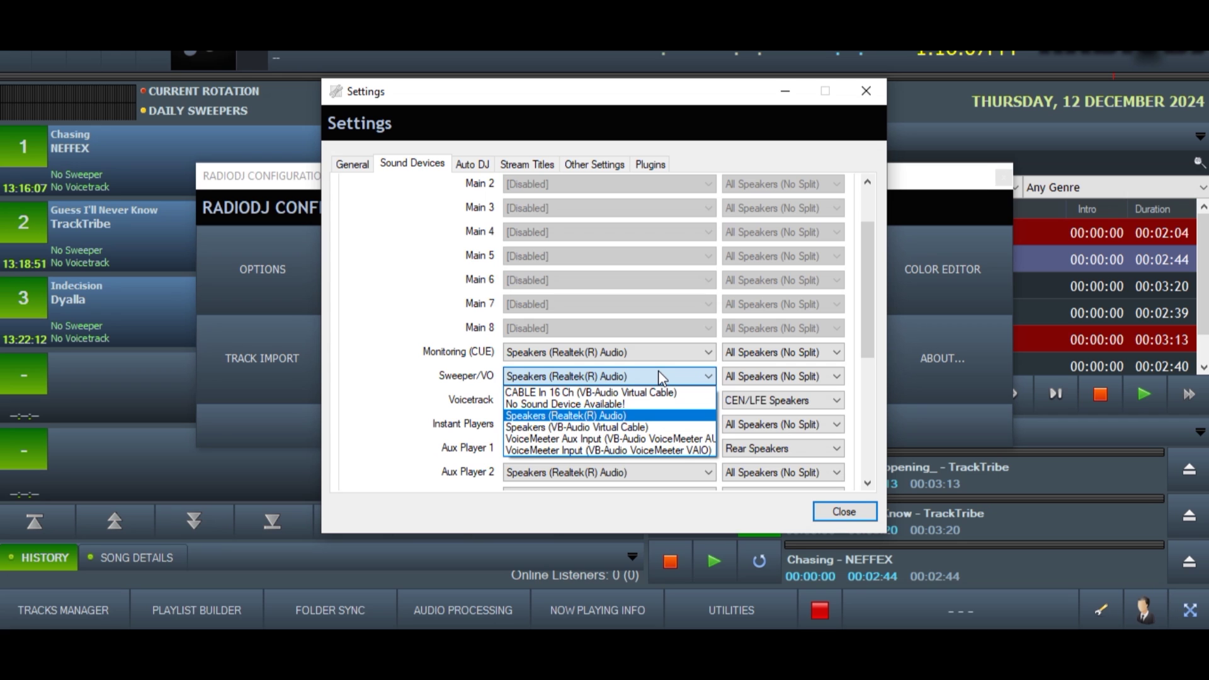
{"action": "left_click", "coordinate": [659, 392]}
{"action": "left_click", "coordinate": [843, 511]}
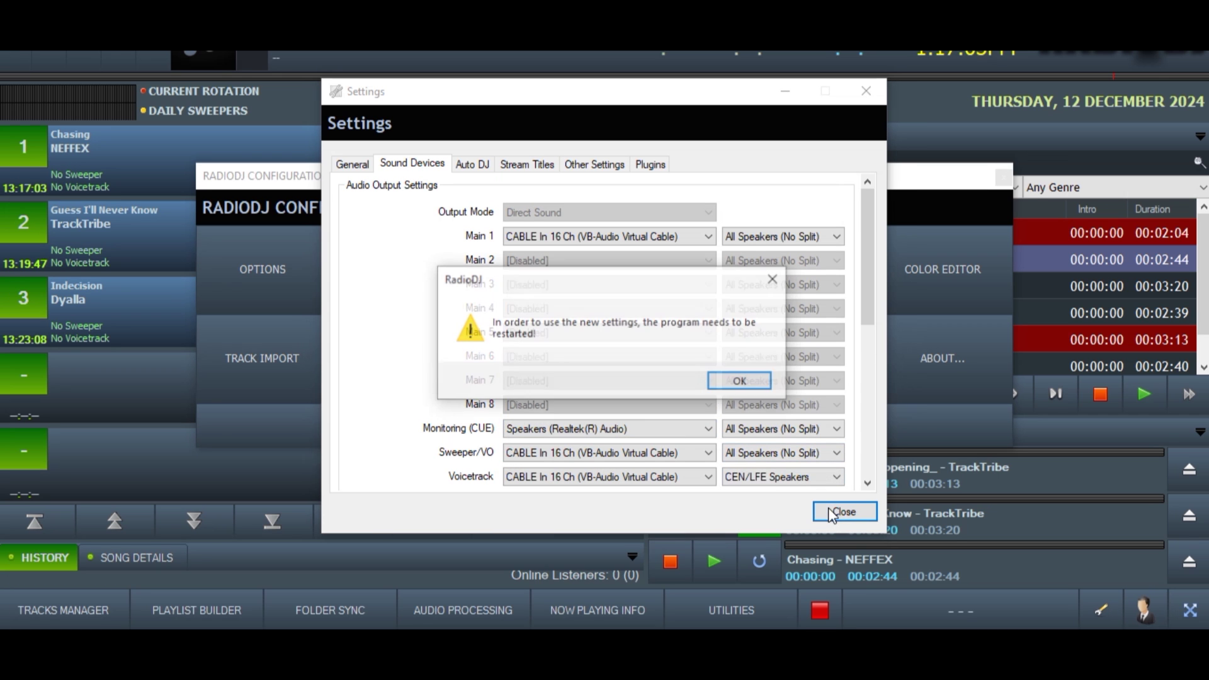
{"action": "left_click", "coordinate": [725, 383]}
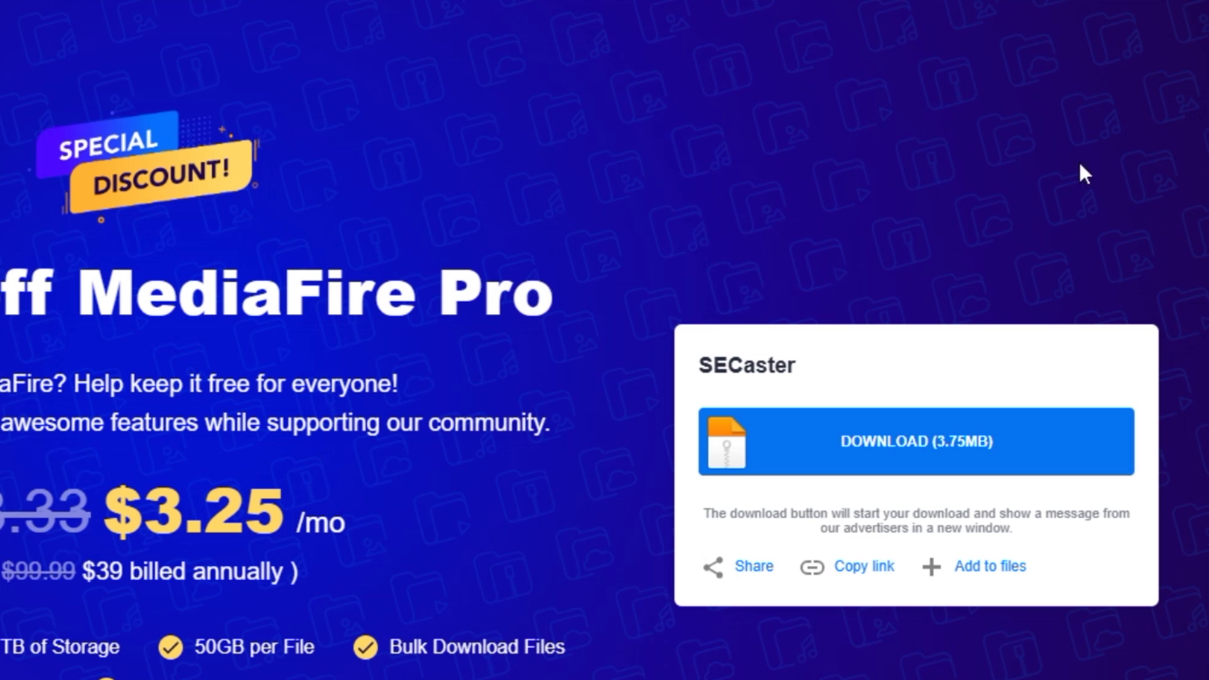
Step: Download SECaster, extract SECaster (1).zip to its own folder and run SECaster.exe
{"action": "left_click", "coordinate": [873, 445]}
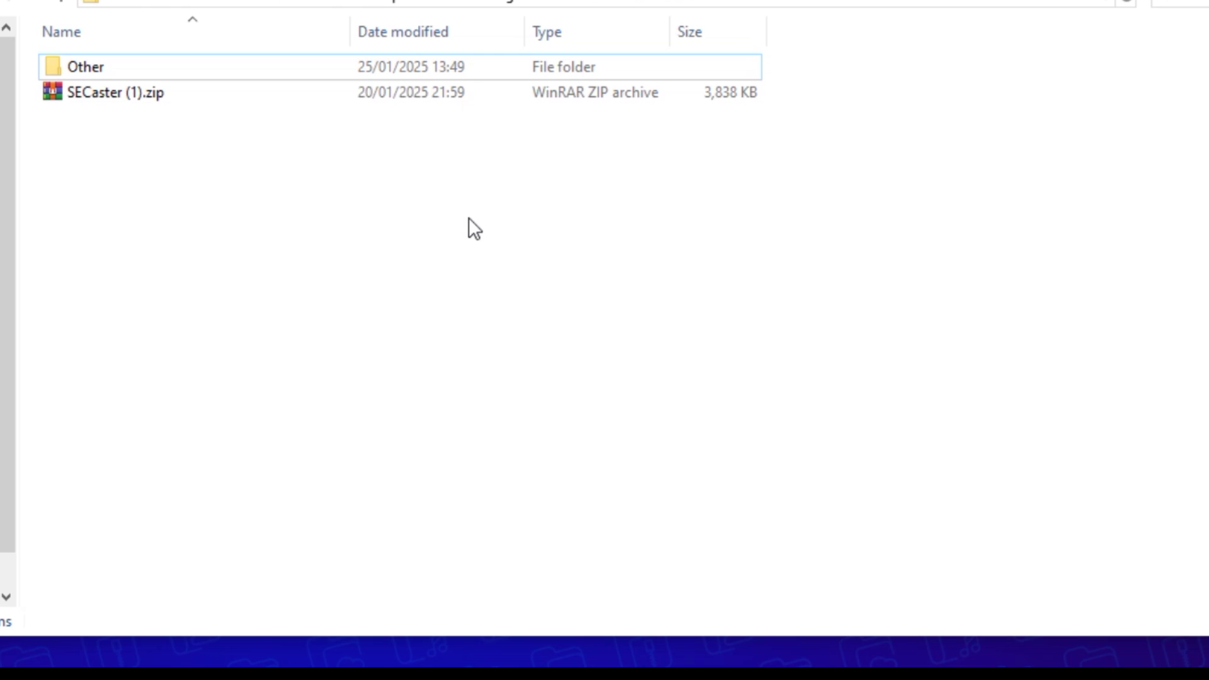
{"action": "right_click", "coordinate": [81, 92]}
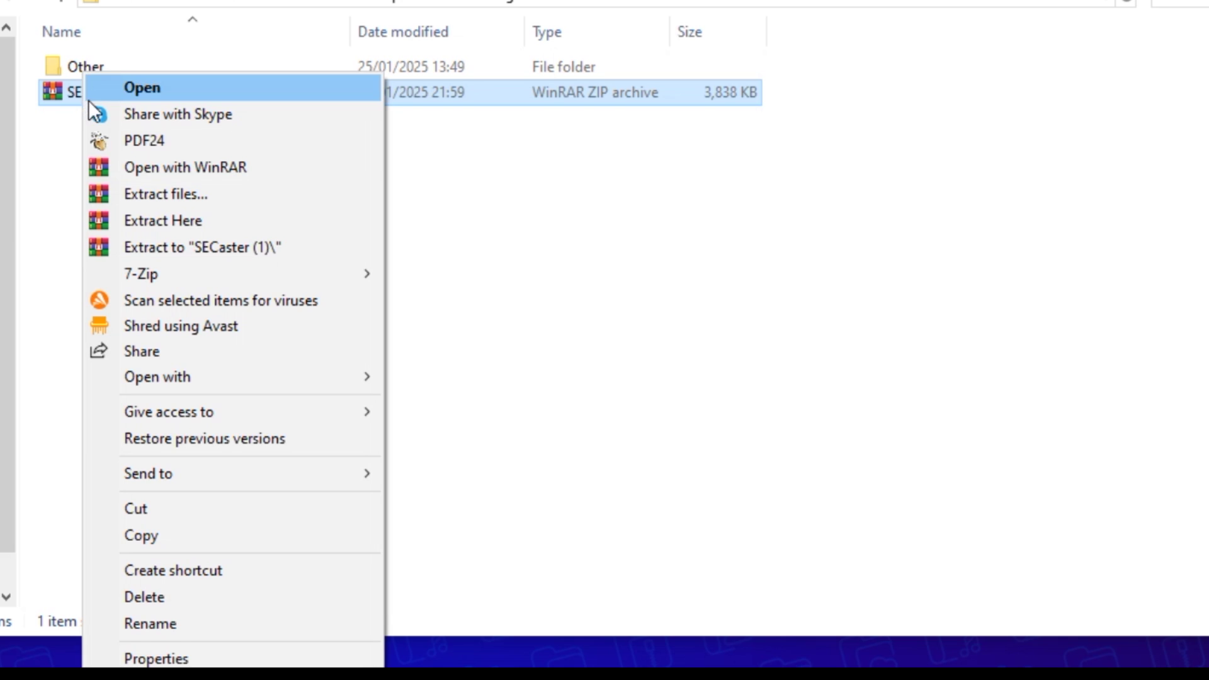
{"action": "left_click", "coordinate": [203, 247]}
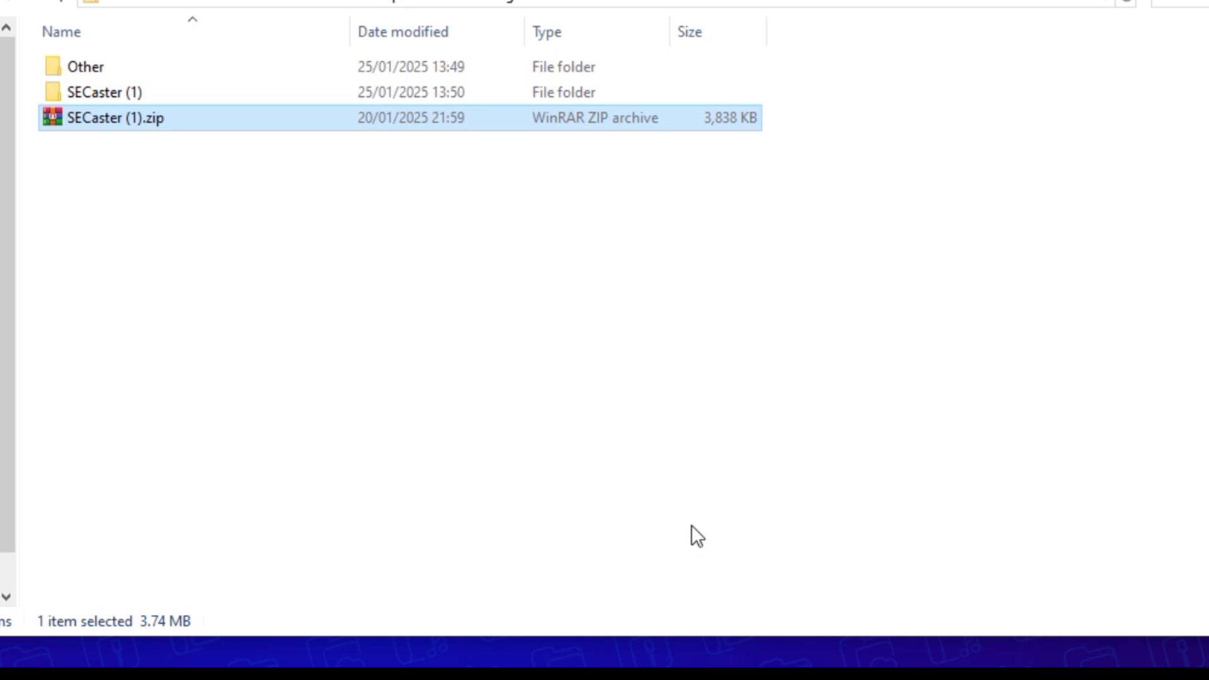
{"action": "double_click", "coordinate": [108, 93]}
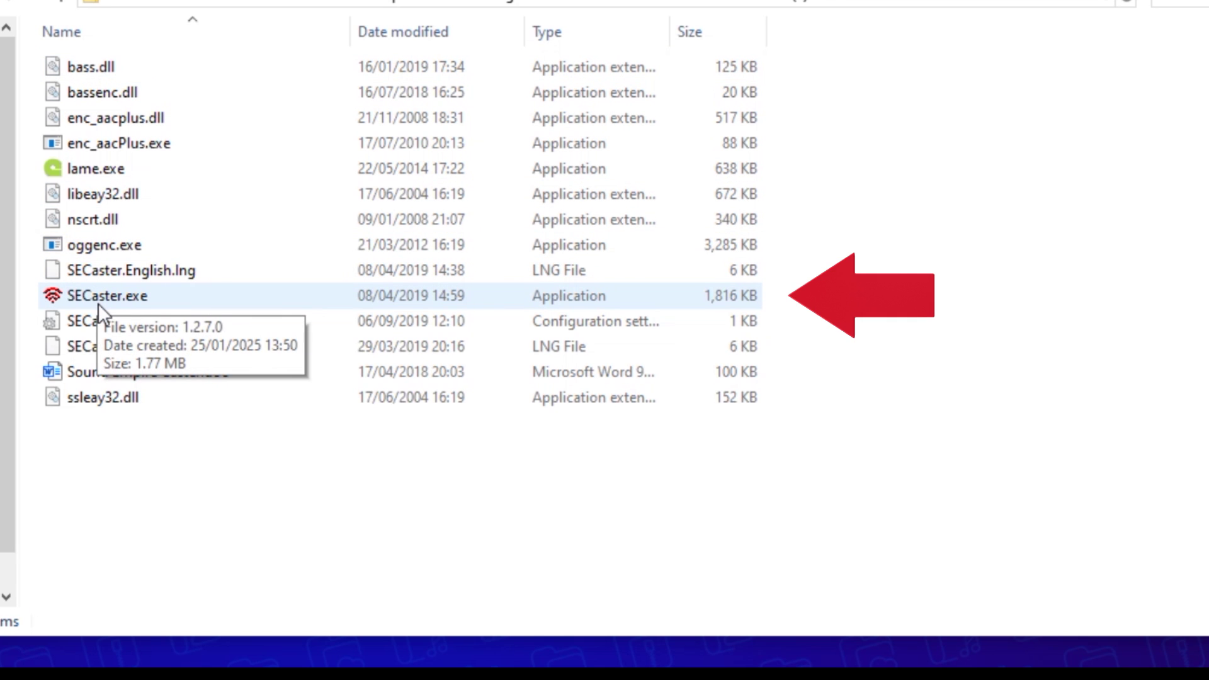
{"action": "double_click", "coordinate": [101, 297]}
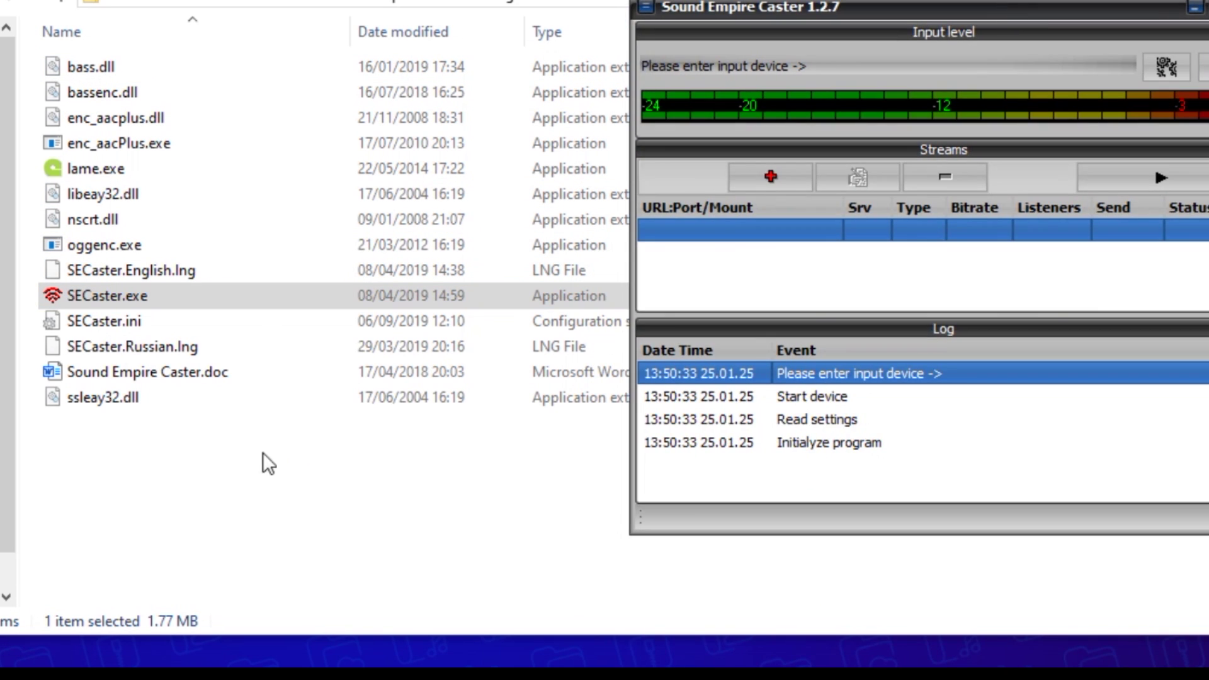
Step: Create a SECaster.exe shortcut and move it into the parent folder
{"action": "left_click", "coordinate": [82, 296]}
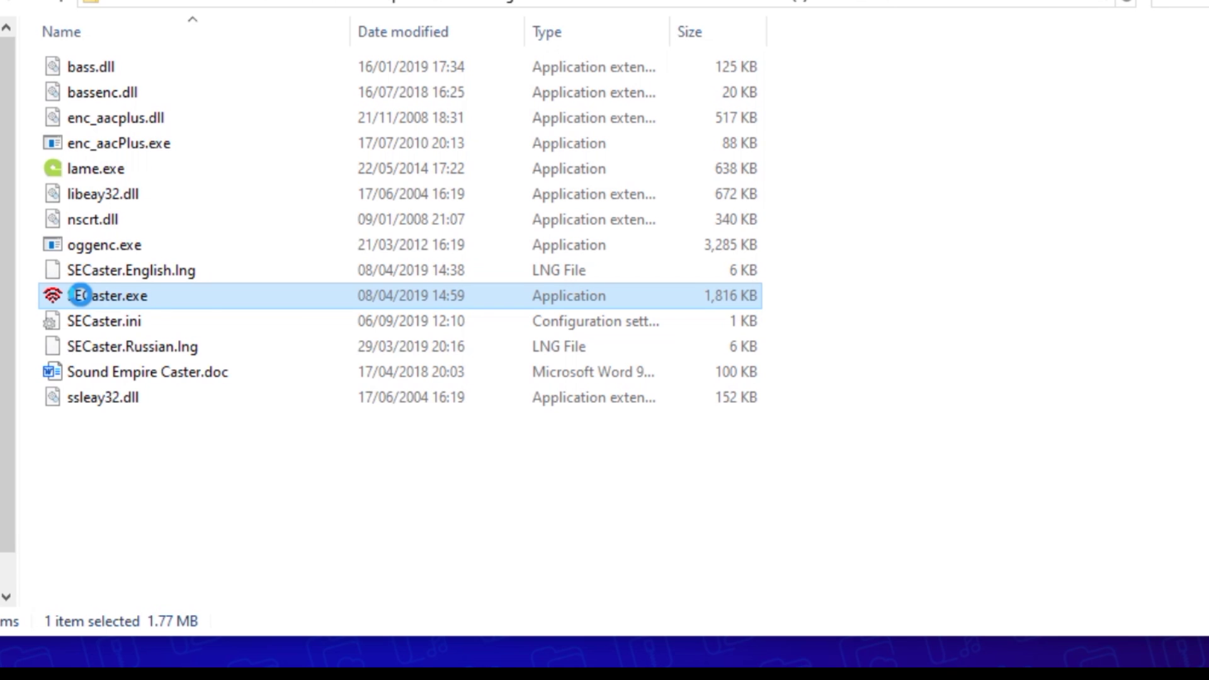
{"action": "right_click", "coordinate": [81, 296]}
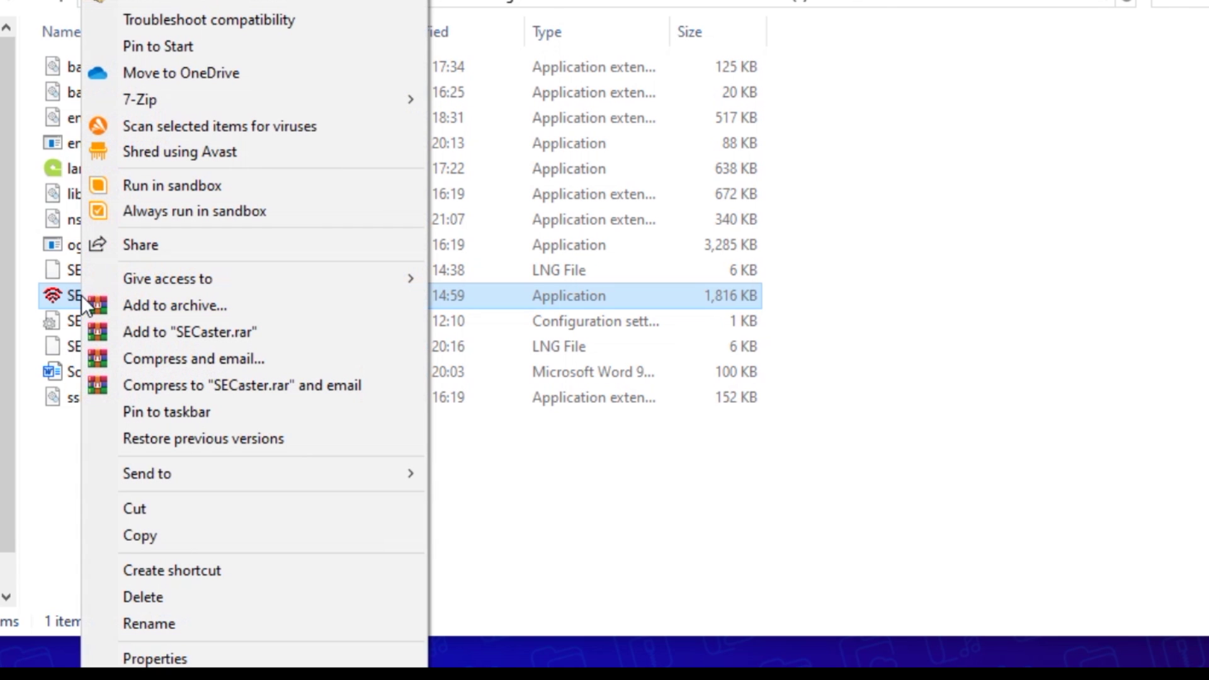
{"action": "left_click", "coordinate": [200, 572]}
{"action": "left_click", "coordinate": [101, 322]}
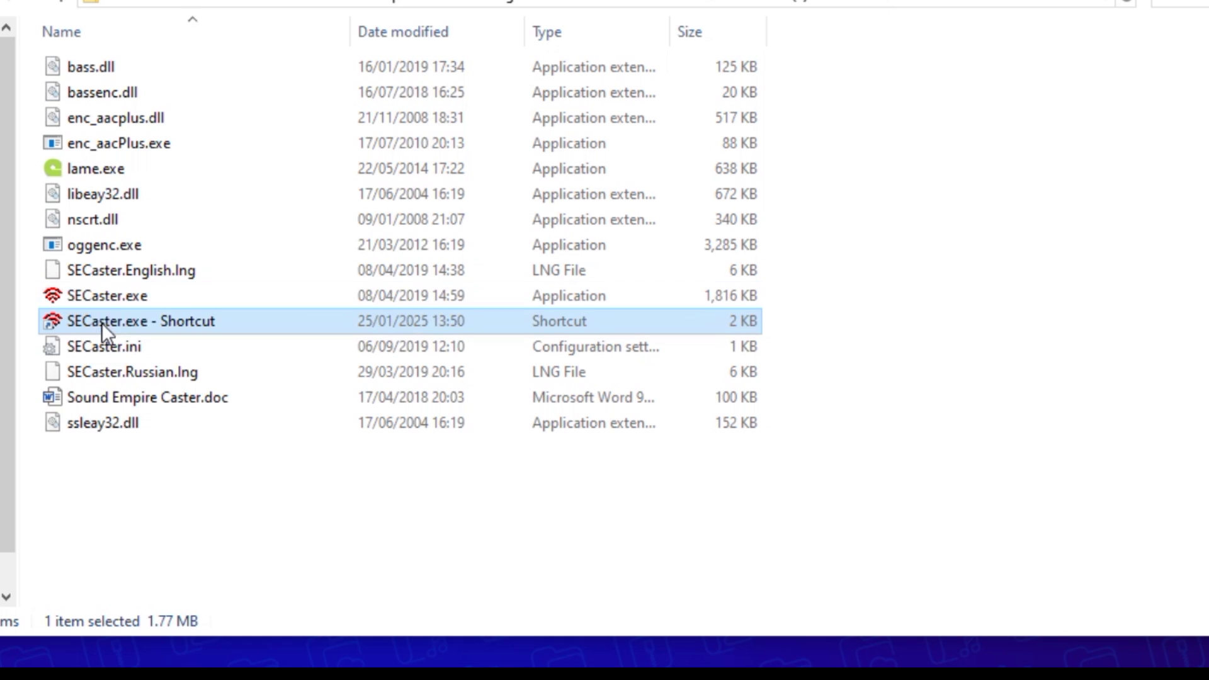
{"action": "right_click", "coordinate": [101, 323]}
{"action": "left_click", "coordinate": [178, 508]}
{"action": "left_click", "coordinate": [761, 5]}
{"action": "right_click", "coordinate": [100, 240]}
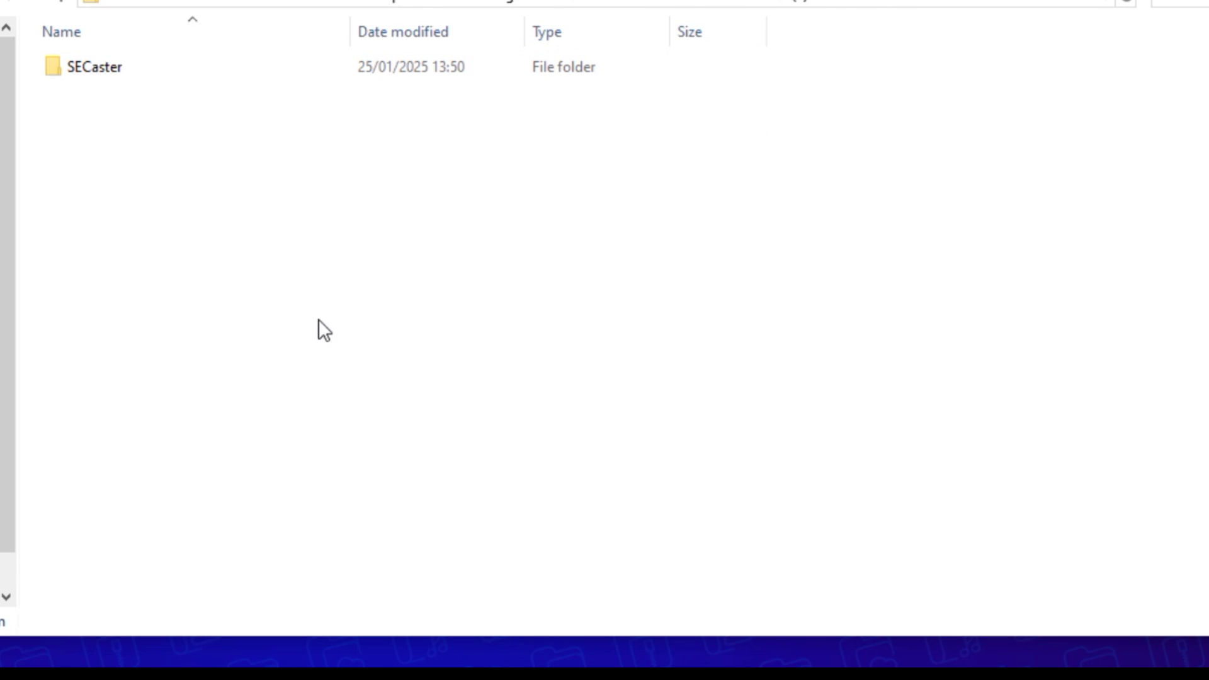
{"action": "left_click", "coordinate": [151, 397]}
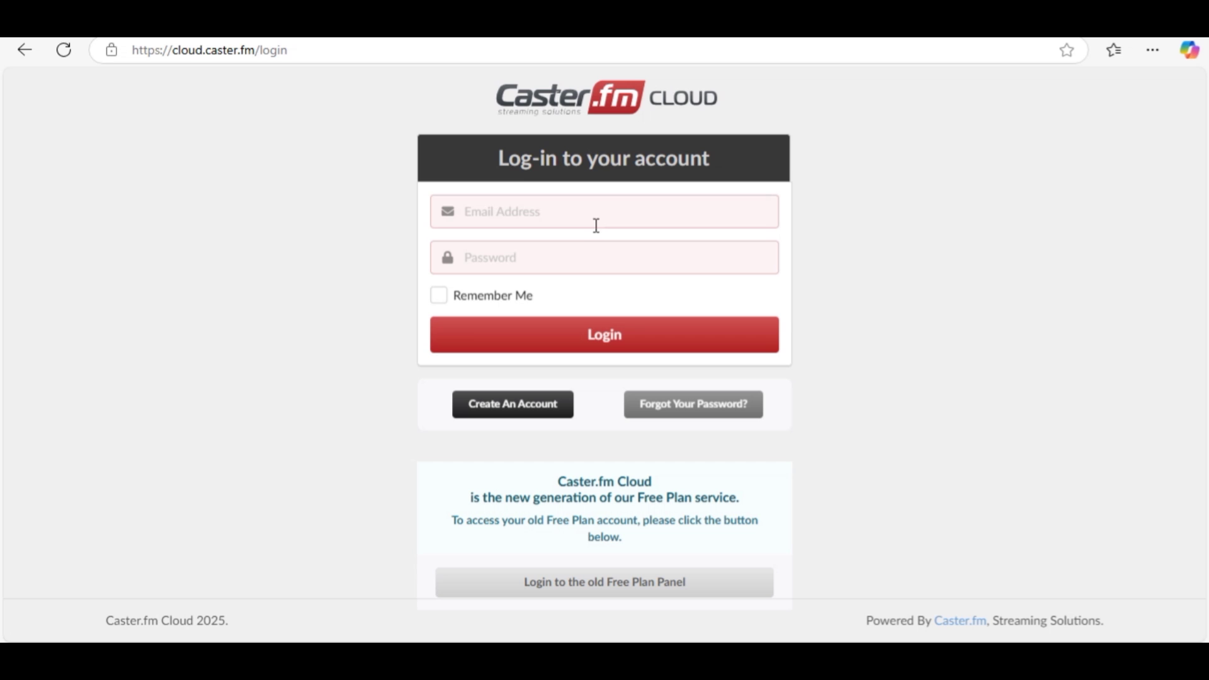
Step: On the registration page, enter full name, email and the pasted password twice
{"action": "left_click", "coordinate": [509, 409]}
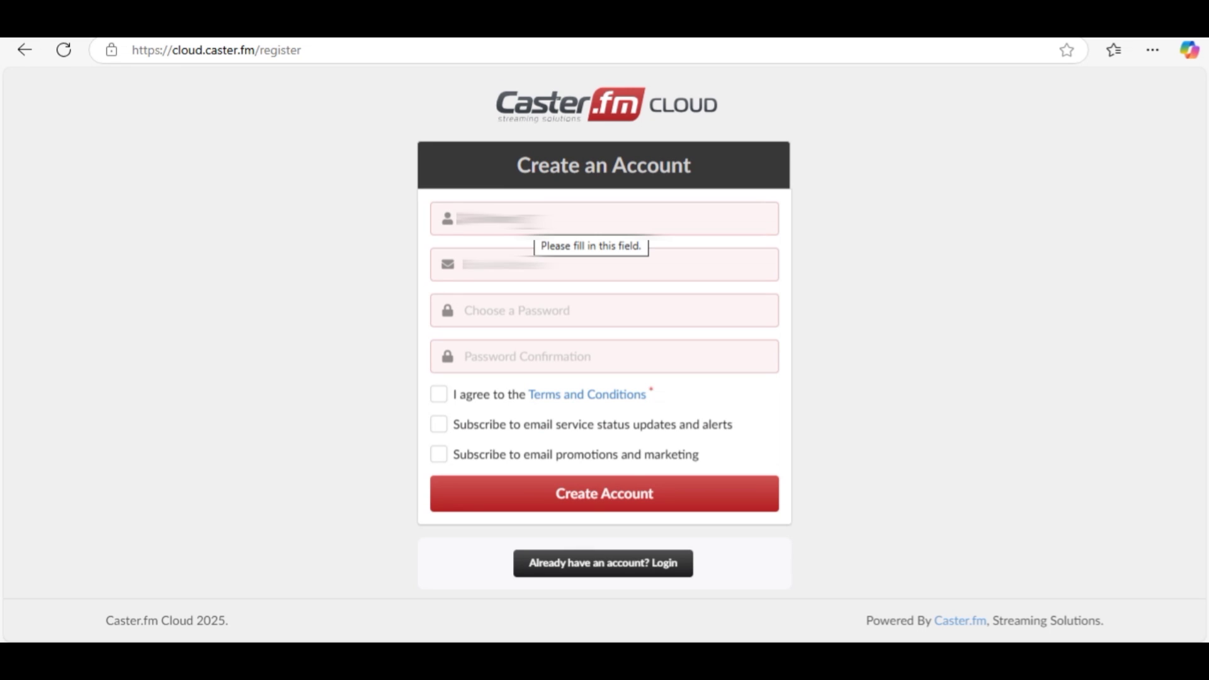
{"action": "left_click", "coordinate": [528, 224]}
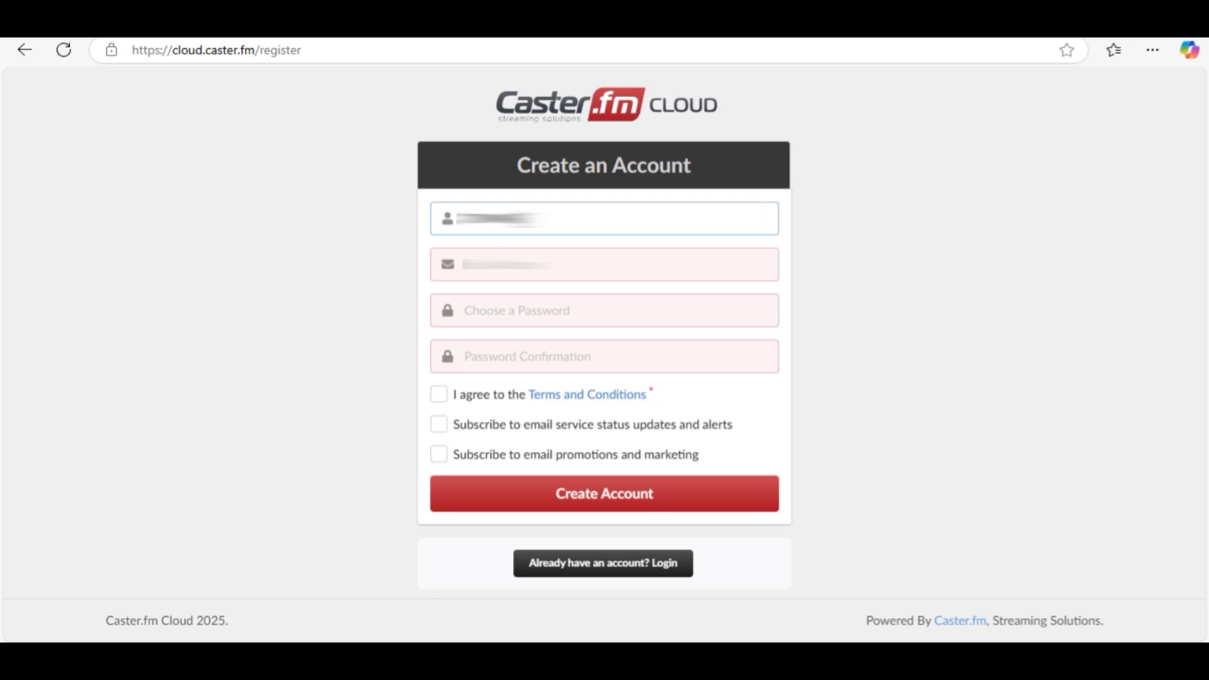
{"action": "left_click", "coordinate": [525, 277]}
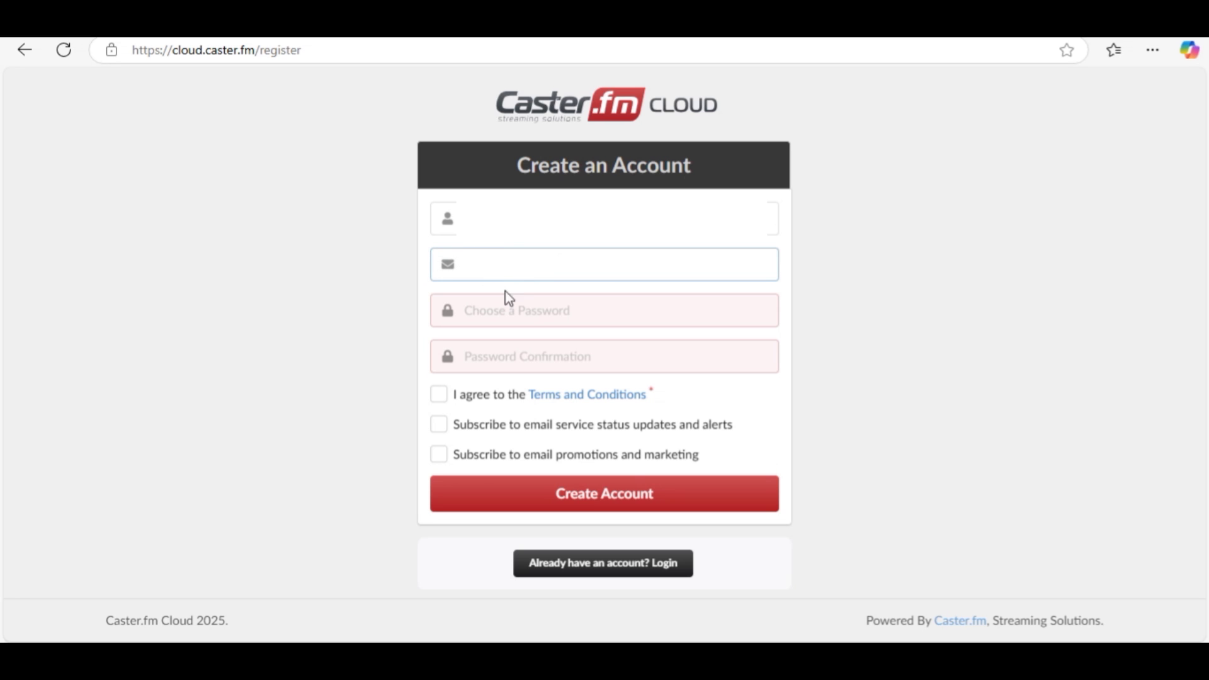
{"action": "left_click", "coordinate": [525, 310]}
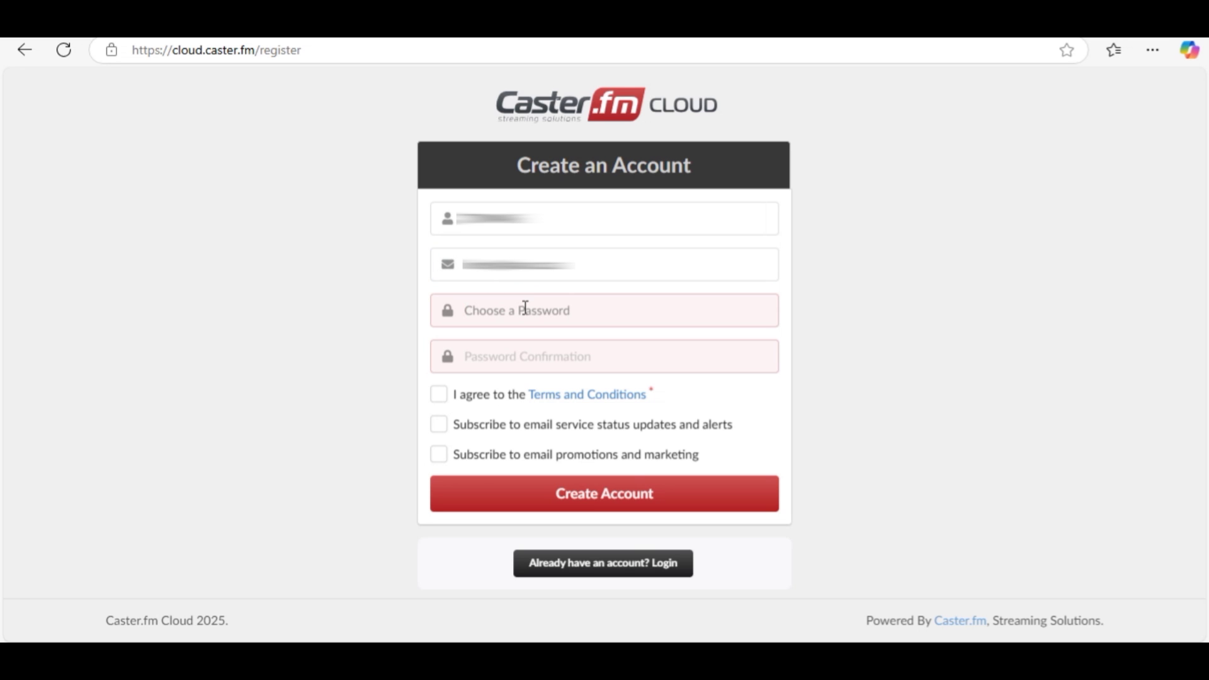
{"action": "key", "text": "ctrl+v"}
{"action": "left_click", "coordinate": [517, 355]}
{"action": "key", "text": "ctrl+v"}
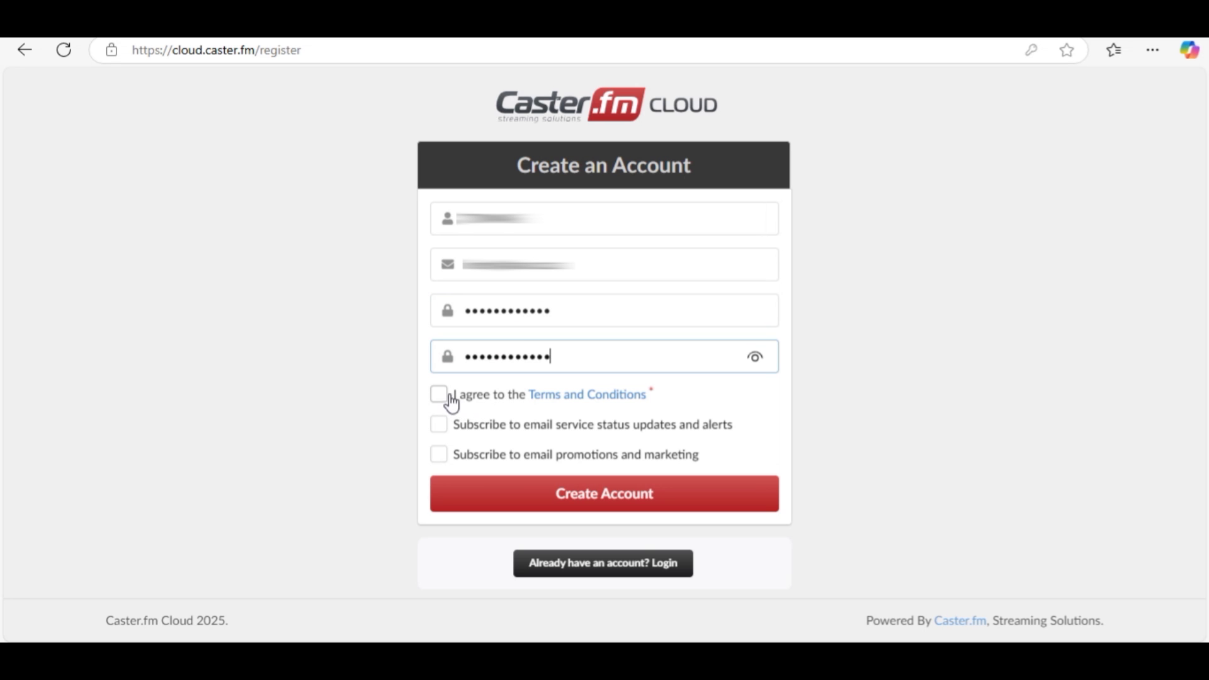
Step: Accept the terms, opt in to status email alerts, and create the account
{"action": "left_click", "coordinate": [438, 395]}
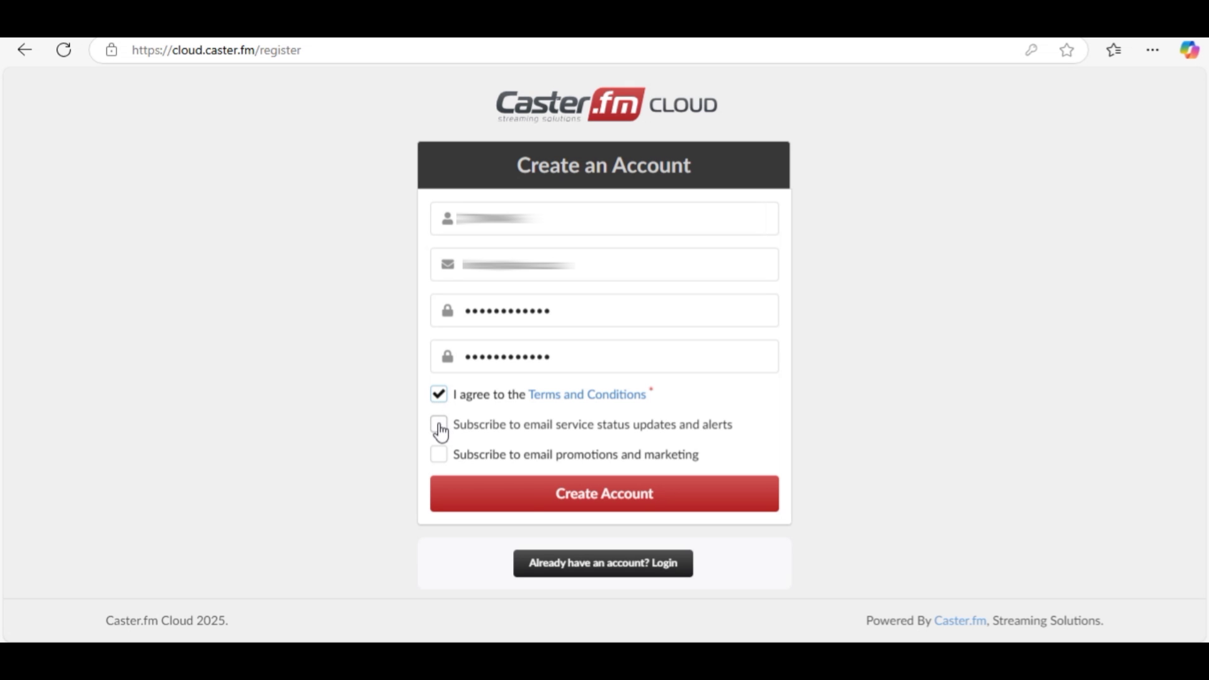
{"action": "left_click", "coordinate": [440, 427]}
{"action": "left_click", "coordinate": [528, 492]}
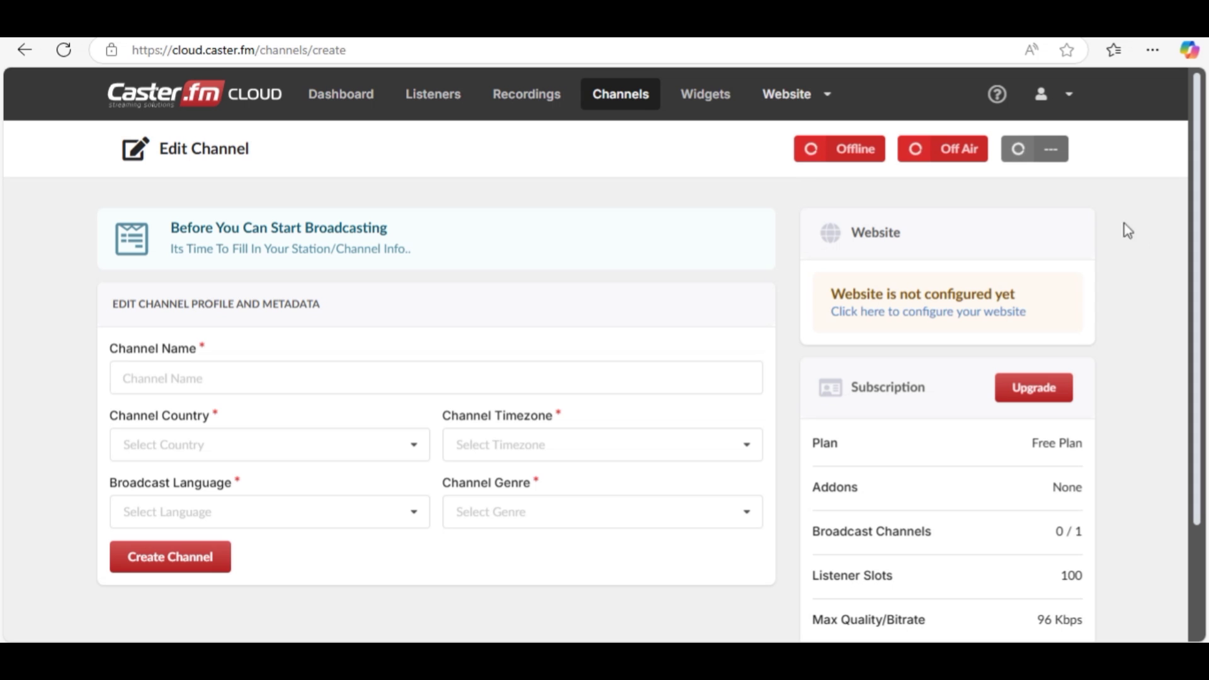
Step: Name the channel JustATestChannel and set its country to United States
{"action": "left_click", "coordinate": [180, 379]}
{"action": "type", "text": "JustATest Channel"}
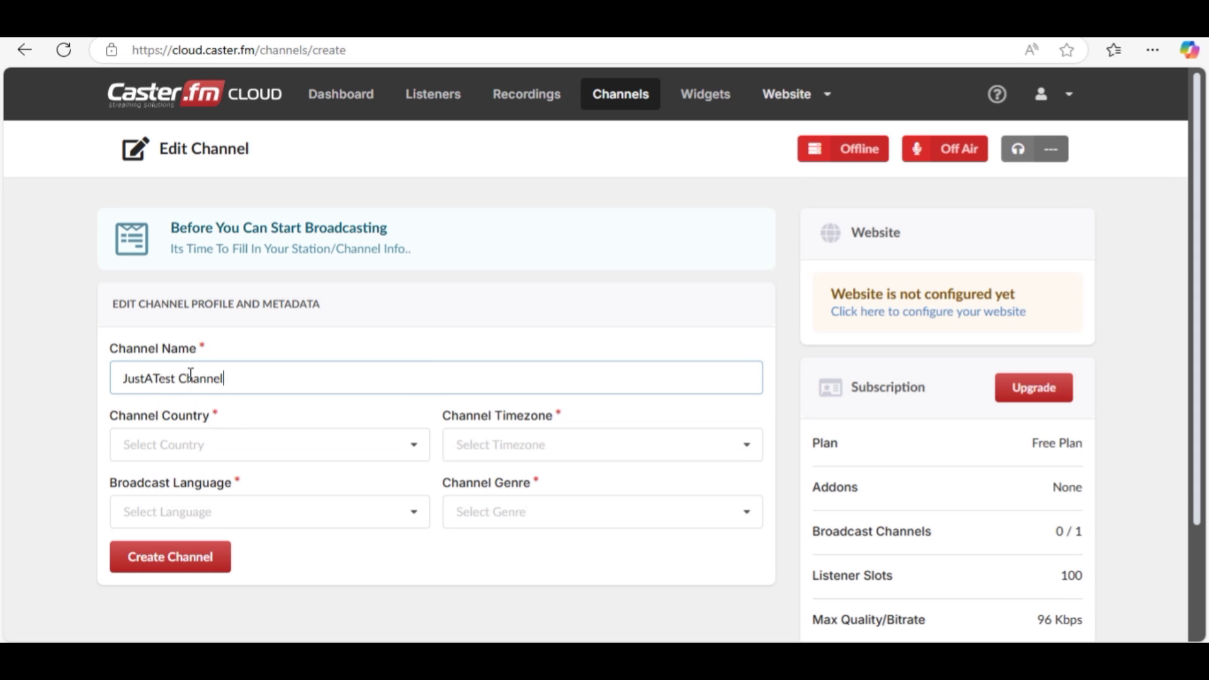
{"action": "key", "text": "BackSpace"}
{"action": "left_click", "coordinate": [399, 445]}
{"action": "scroll", "coordinate": [292, 360], "scroll_direction": "down", "scroll_amount": 15}
{"action": "left_click", "coordinate": [292, 359]}
Step: Choose America/North_Dakota/New_Salem timezone, English language and Music genre, then create the channel
{"action": "left_click", "coordinate": [756, 446]}
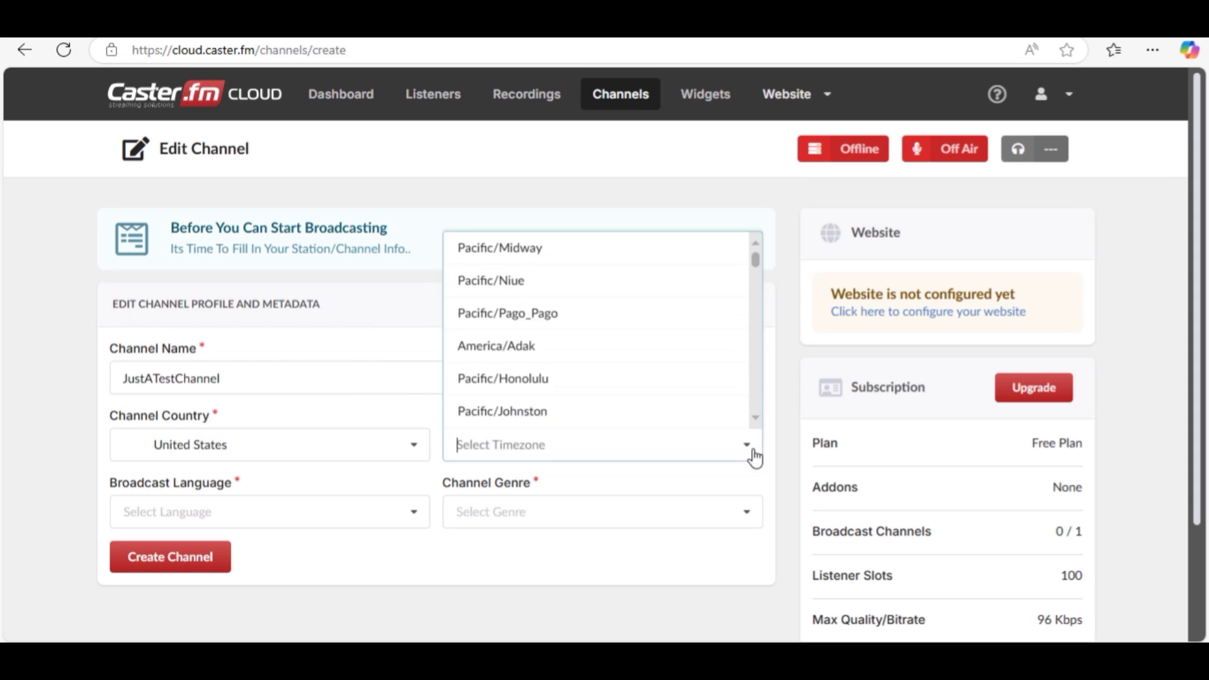
{"action": "scroll", "coordinate": [761, 288], "scroll_direction": "down", "scroll_amount": 5}
{"action": "left_click_drag", "start_coordinate": [760, 289], "coordinate": [759, 285]}
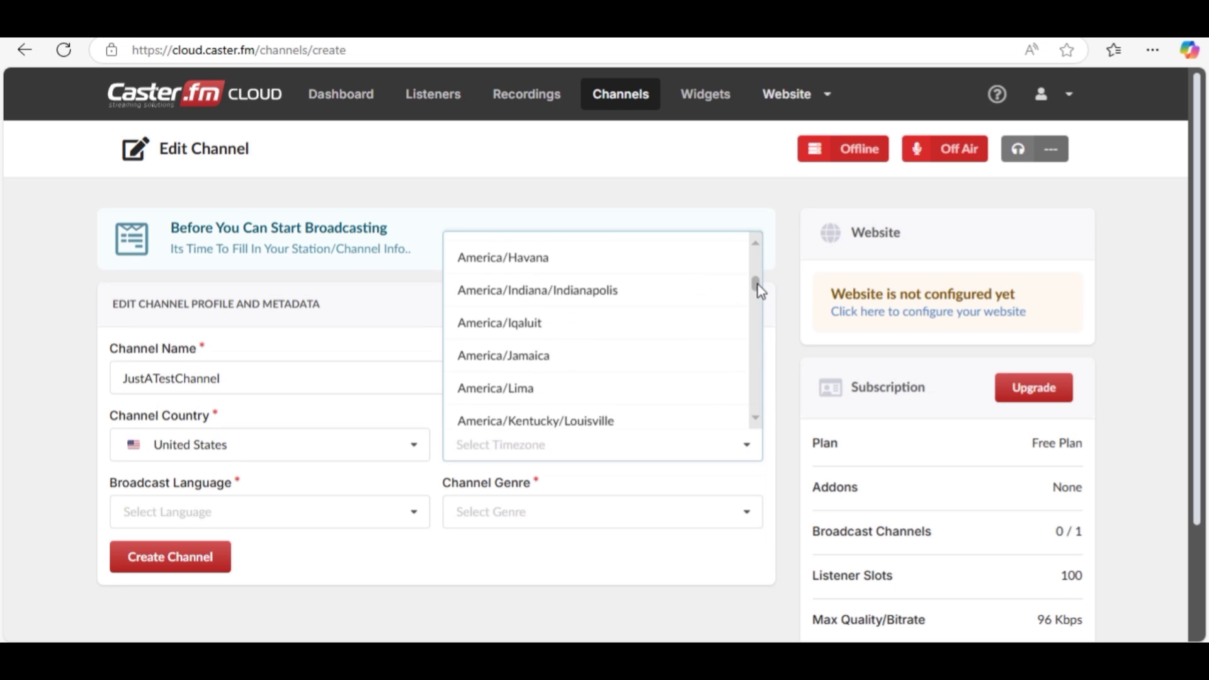
{"action": "left_click", "coordinate": [661, 273]}
{"action": "left_click", "coordinate": [417, 508]}
{"action": "left_click_drag", "start_coordinate": [422, 318], "coordinate": [430, 376]}
{"action": "scroll", "coordinate": [421, 445], "scroll_direction": "up", "scroll_amount": 10}
{"action": "left_click", "coordinate": [275, 405]}
{"action": "key", "text": "Tab"}
{"action": "key", "text": "m"}
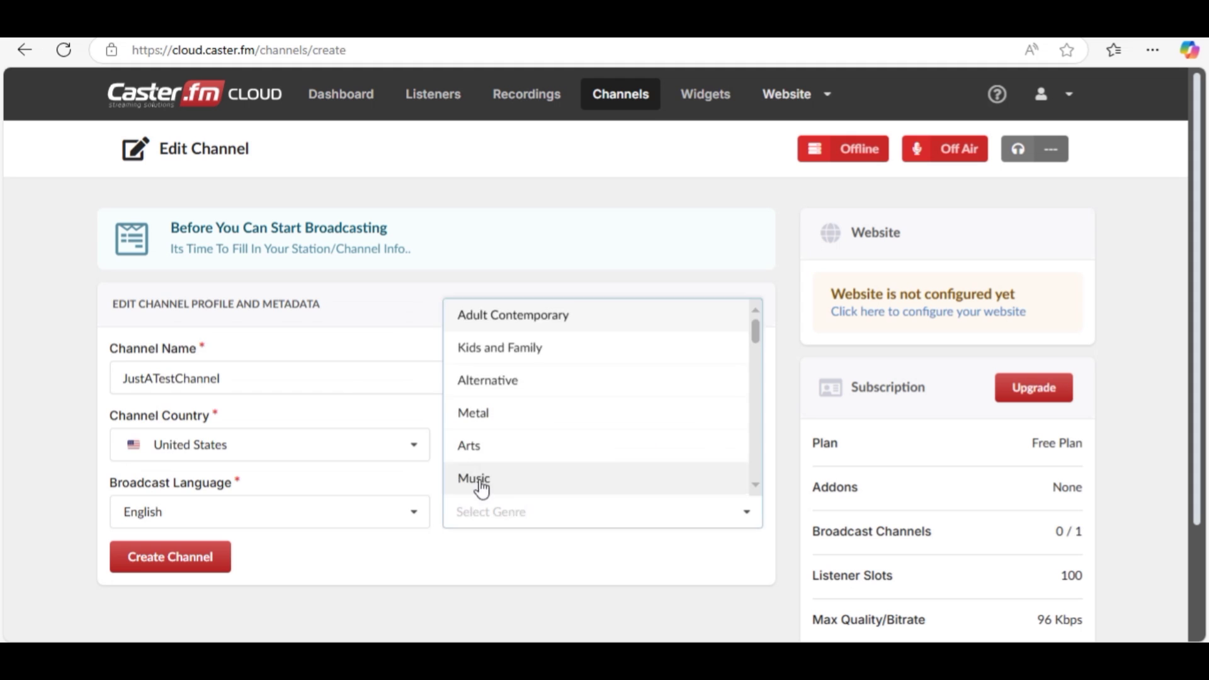
{"action": "left_click", "coordinate": [261, 378]}
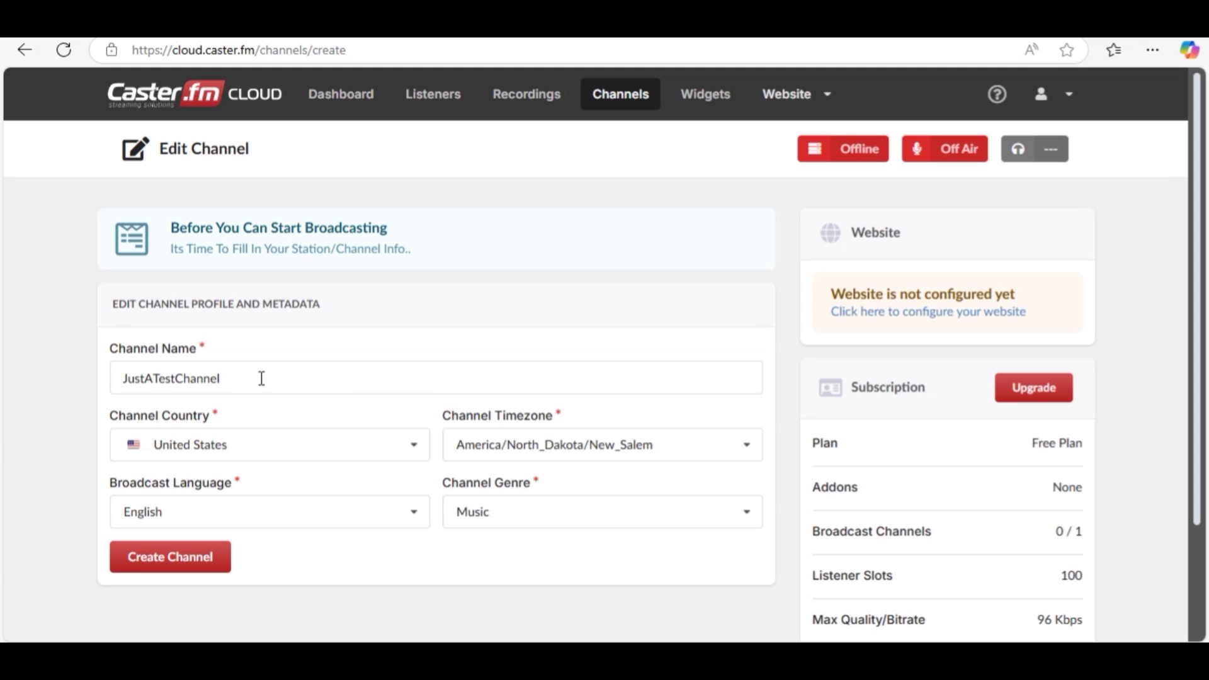
{"action": "left_click", "coordinate": [166, 558]}
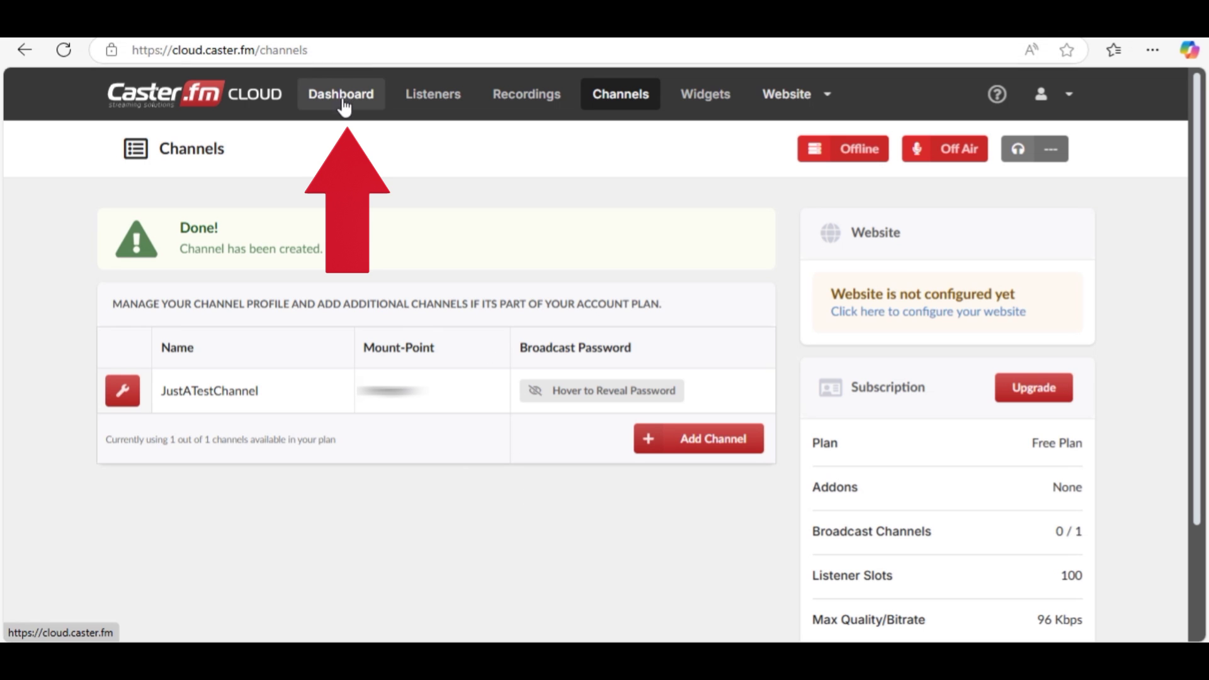
Step: Go to the Caster.fm Cloud account dashboard
{"action": "left_click", "coordinate": [343, 104]}
{"action": "scroll", "coordinate": [1134, 255], "scroll_direction": "down", "scroll_amount": 1}
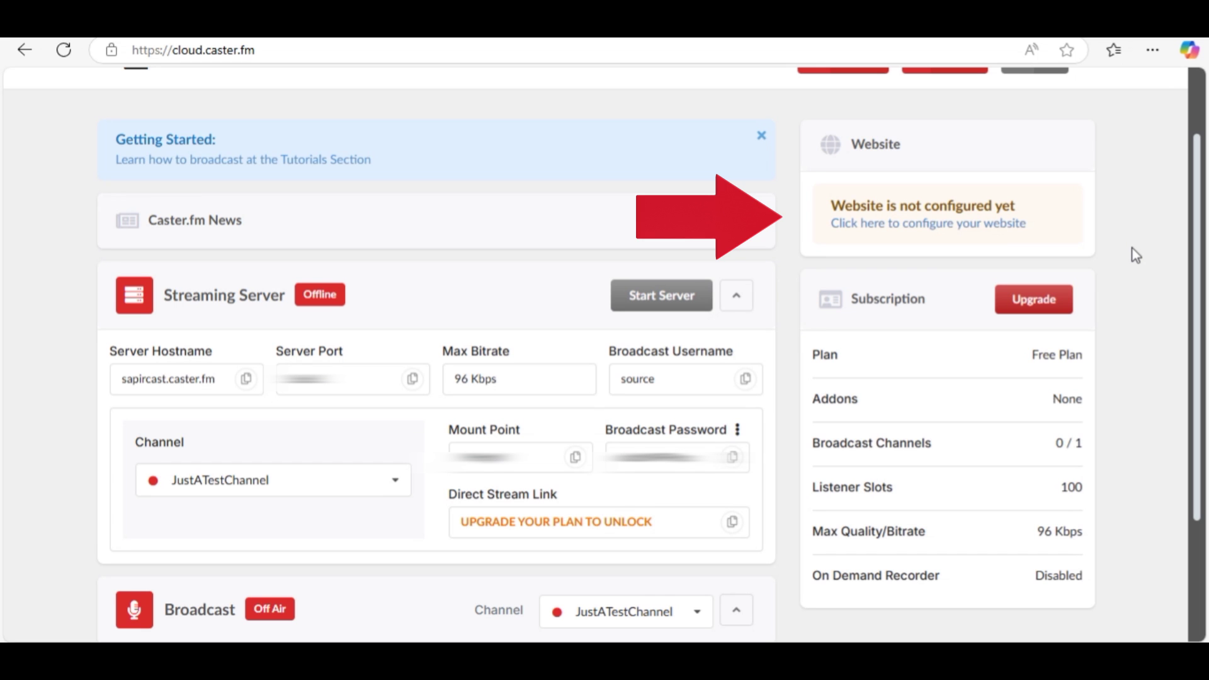
Step: Enter subdomain and station name JustATestStation plus the footer copyright text
{"action": "left_click", "coordinate": [994, 227]}
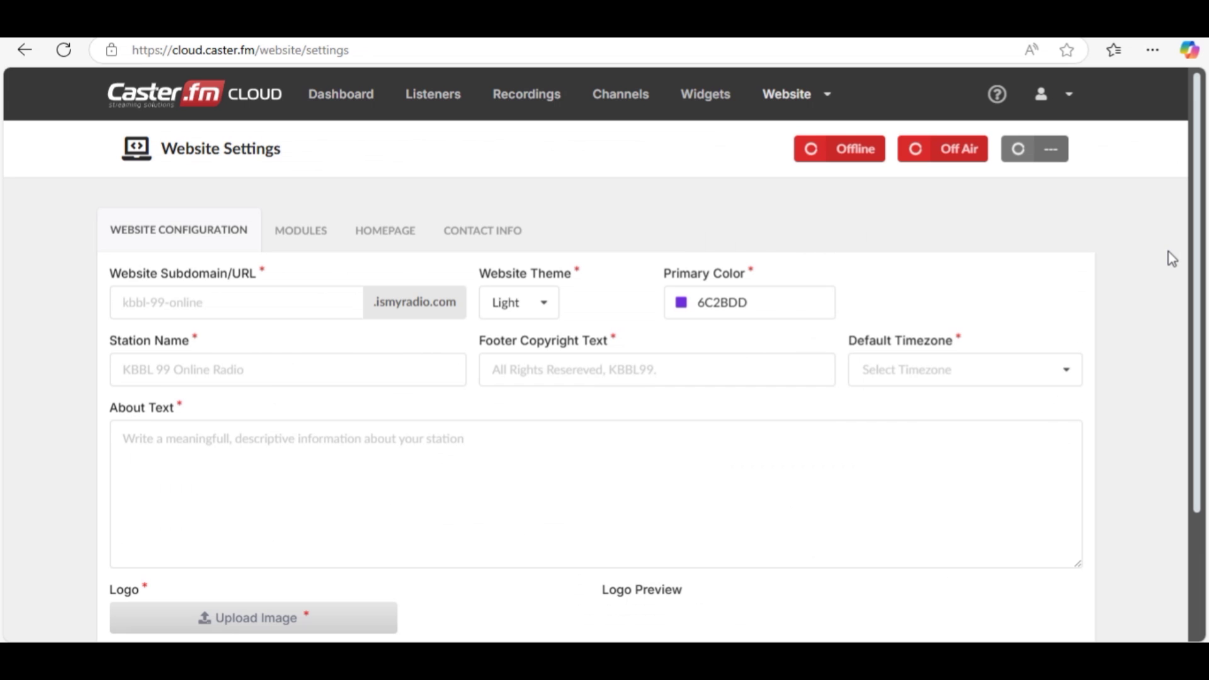
{"action": "scroll", "coordinate": [1169, 253], "scroll_direction": "down", "scroll_amount": 1}
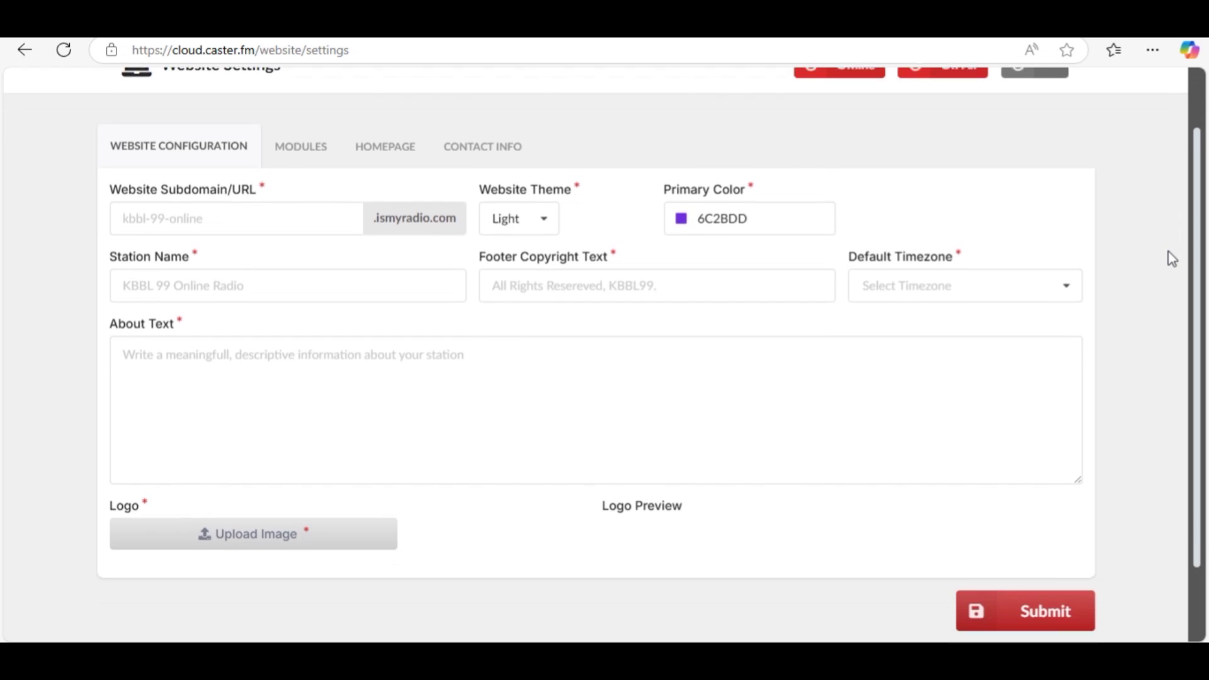
{"action": "left_click", "coordinate": [202, 219]}
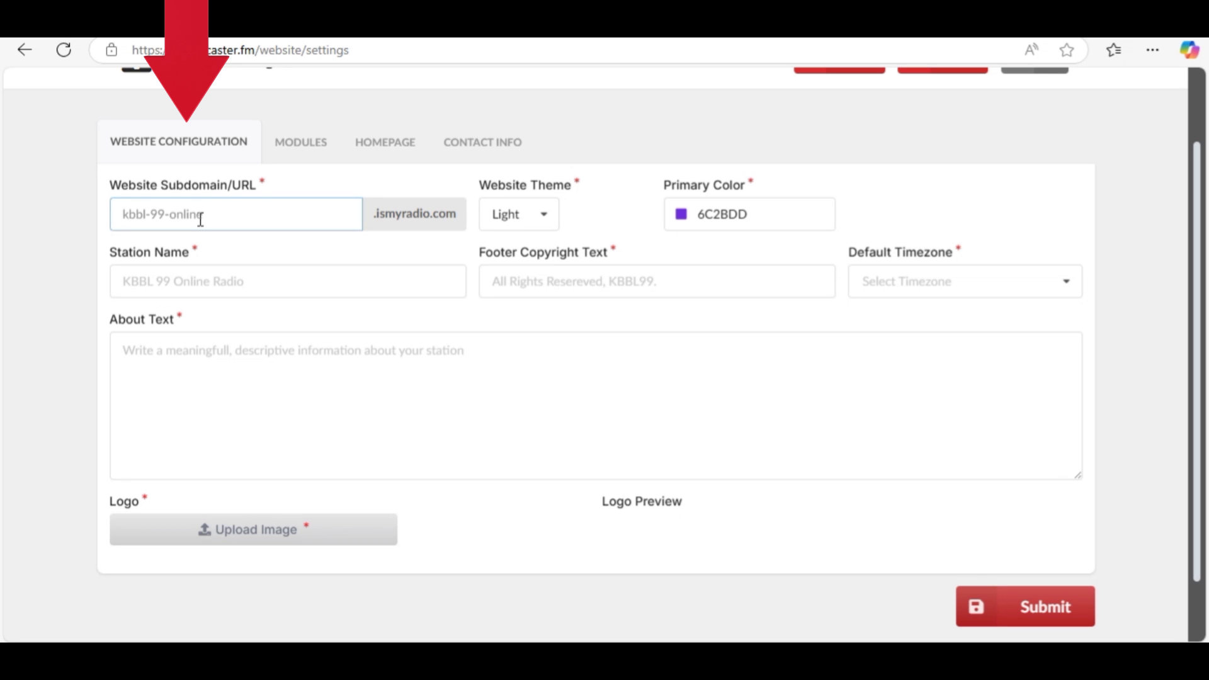
{"action": "type", "text": "Ju"}
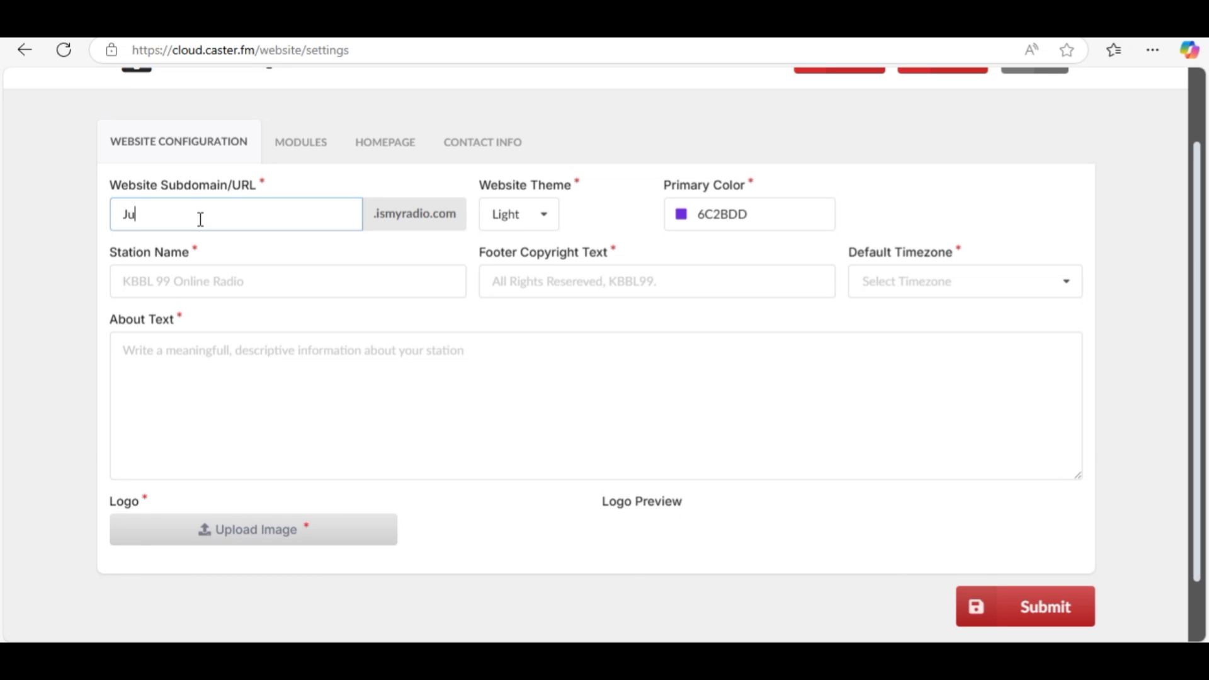
{"action": "type", "text": "st"}
{"action": "key", "text": "Return"}
{"action": "scroll", "coordinate": [312, 284], "scroll_direction": "up", "scroll_amount": 1}
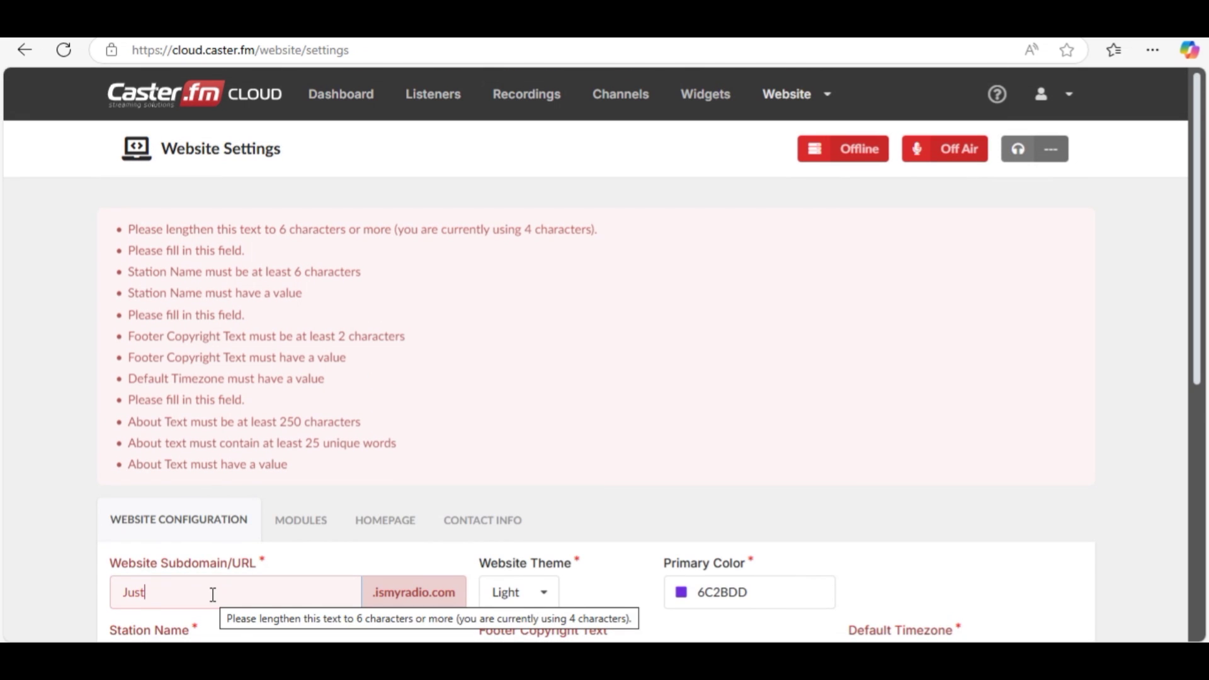
{"action": "scroll", "coordinate": [213, 595], "scroll_direction": "down", "scroll_amount": 1}
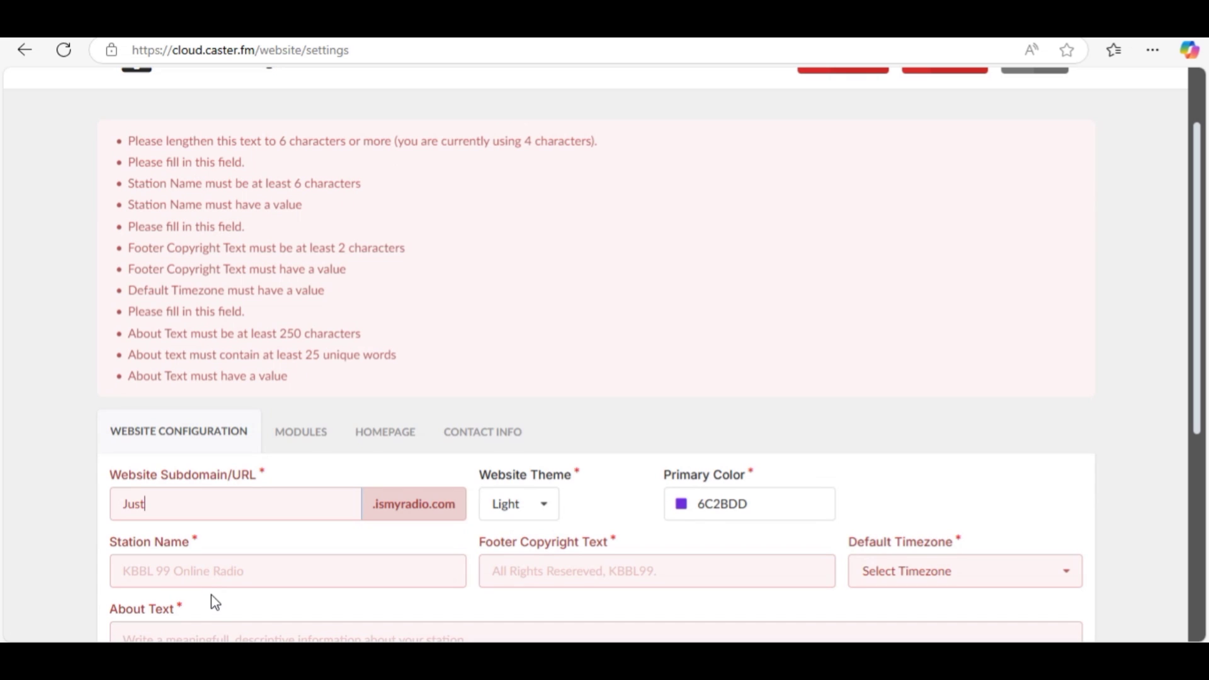
{"action": "type", "text": "ATestStation"}
{"action": "left_click", "coordinate": [139, 552]}
{"action": "type", "text": "JustA"}
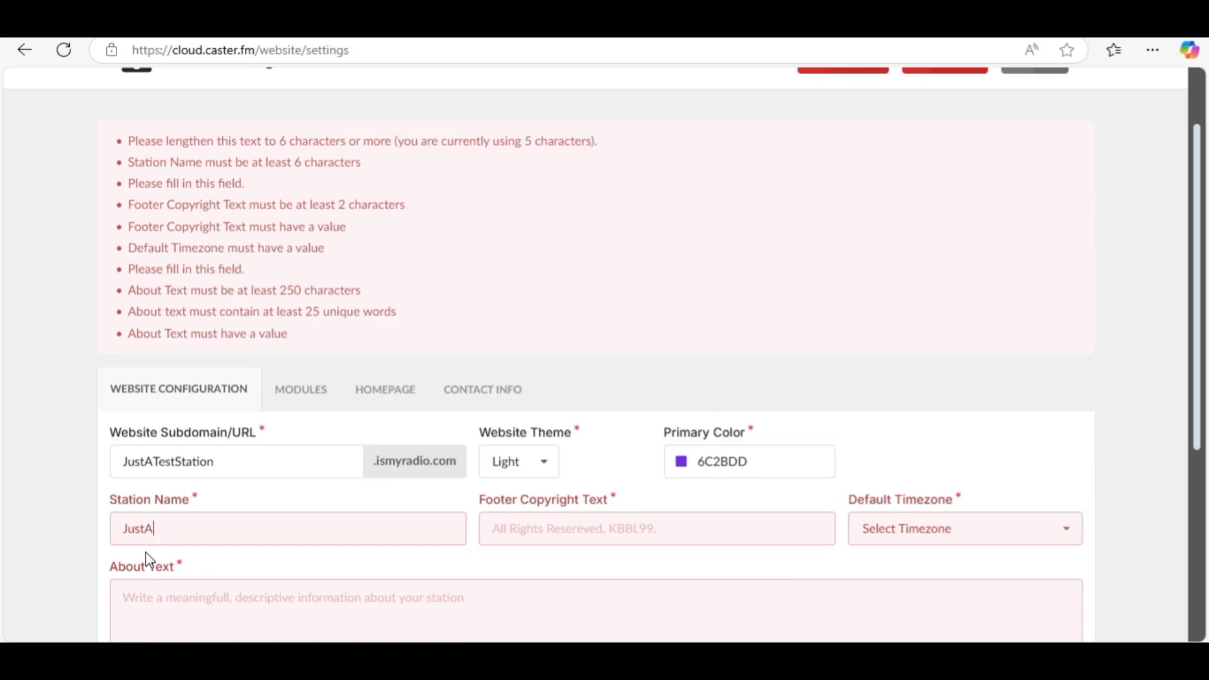
{"action": "type", "text": "TestStation"}
{"action": "left_click", "coordinate": [557, 486]}
{"action": "type", "text": "All rights reserved JustATestStation"}
Step: Set default timezone to America/North_Dakota/Beulah and write the station's about text
{"action": "left_click", "coordinate": [926, 422]}
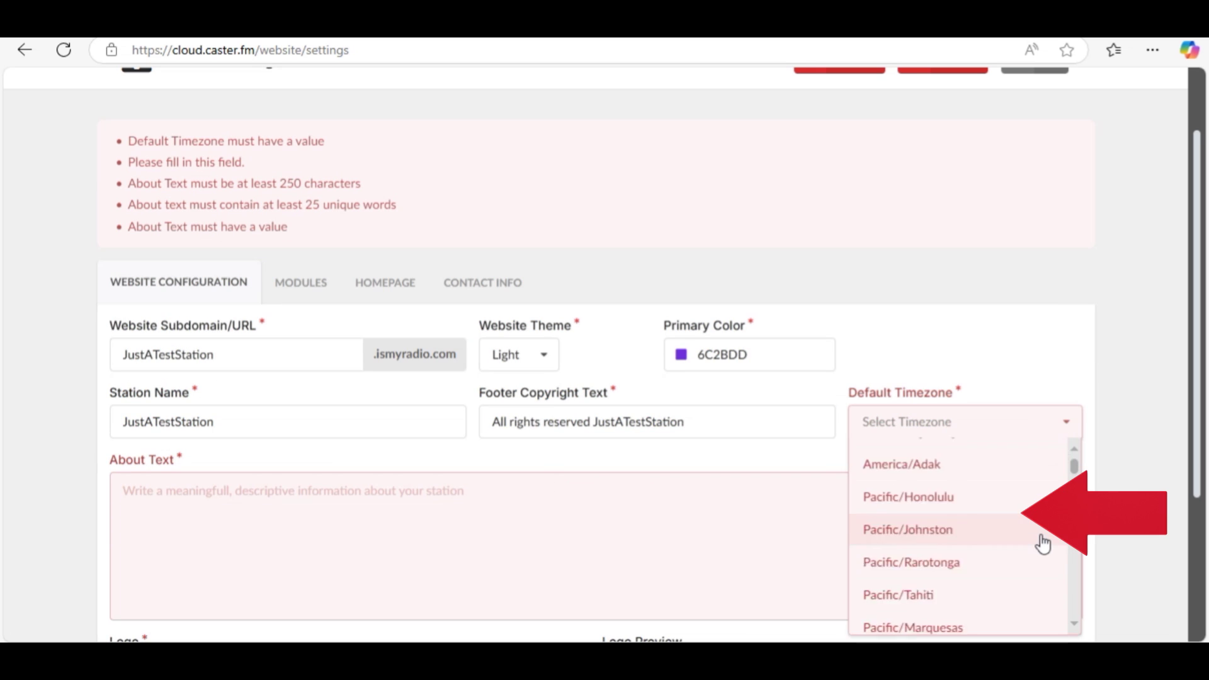
{"action": "scroll", "coordinate": [1040, 540], "scroll_direction": "down", "scroll_amount": 5}
{"action": "left_click", "coordinate": [1039, 539]}
{"action": "left_click", "coordinate": [193, 483]}
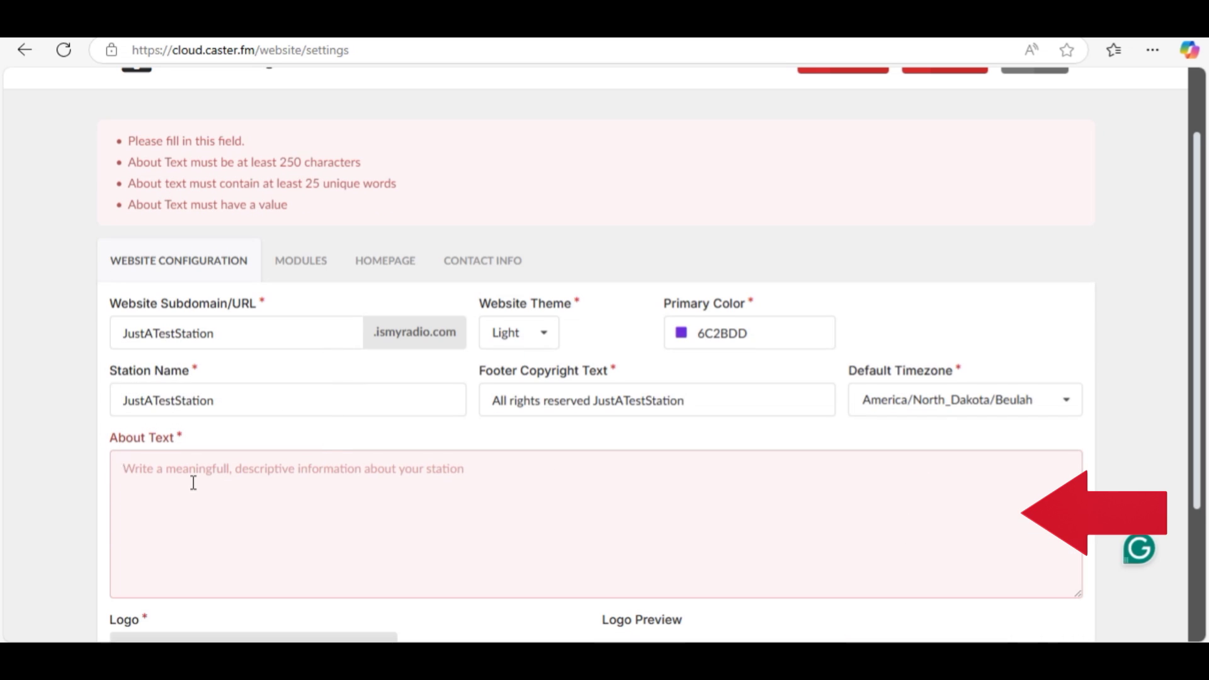
{"action": "type", "text": "This is a bit of text to explain al about out"}
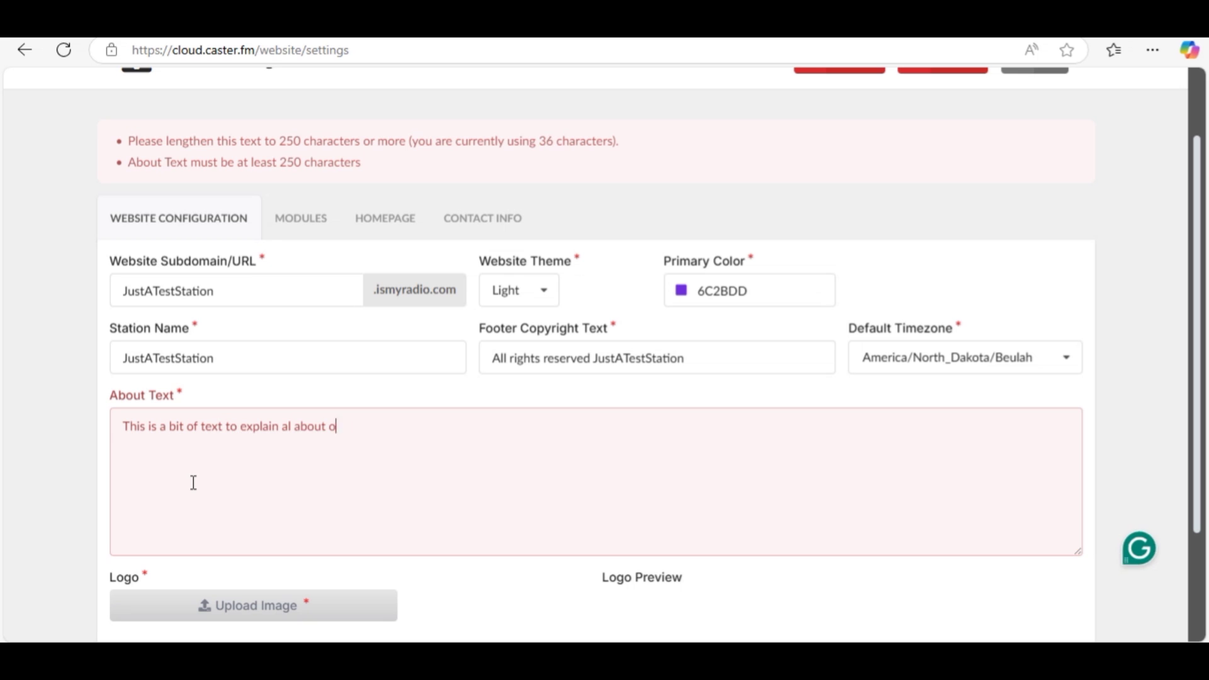
{"action": "key", "text": "BackSpace"}
{"action": "type", "text": "r wonderful radio station that has great music, great people and really cool stuff. If you like listening to good music then you should definitely listen to JustATestStation. Its the you can get."}
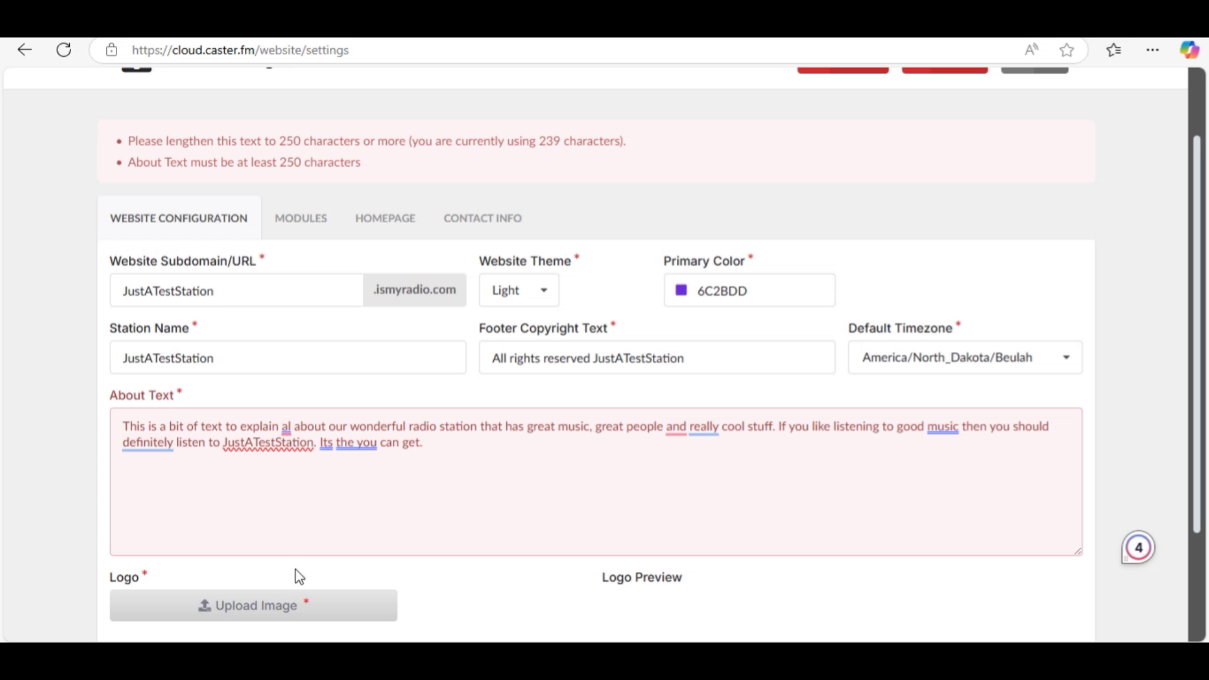
Step: Upload and crop the robot logo, extend the About Text, and submit the settings
{"action": "left_click", "coordinate": [288, 605]}
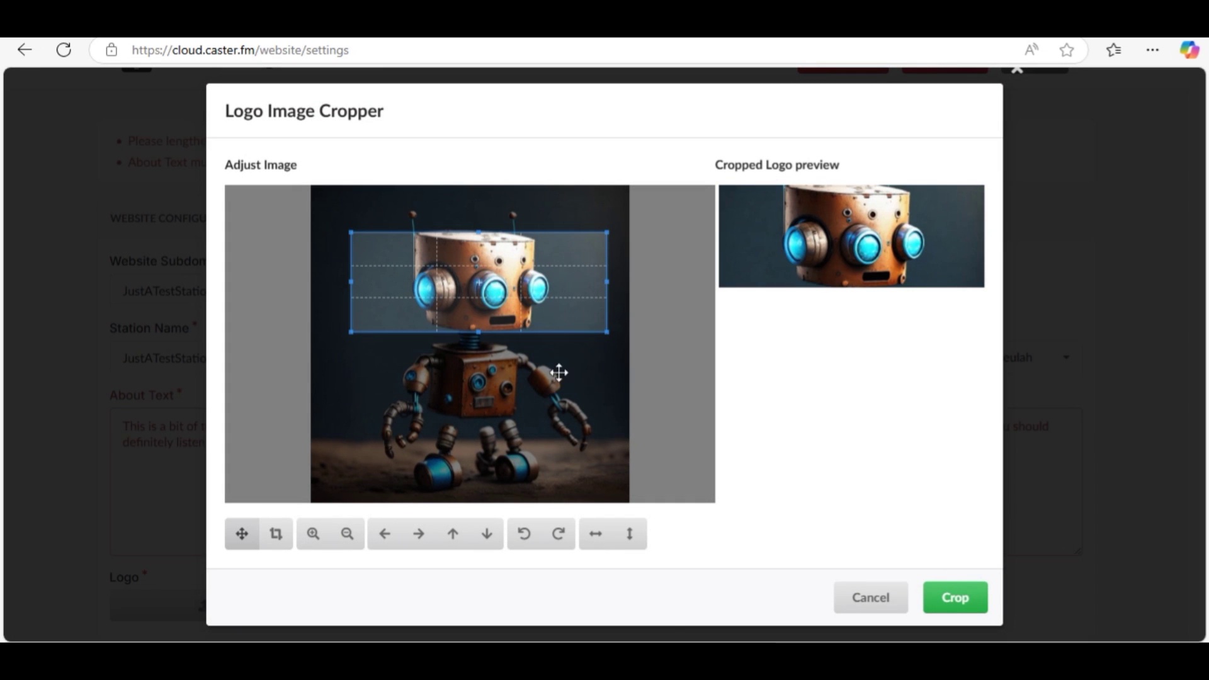
{"action": "left_click", "coordinate": [956, 597]}
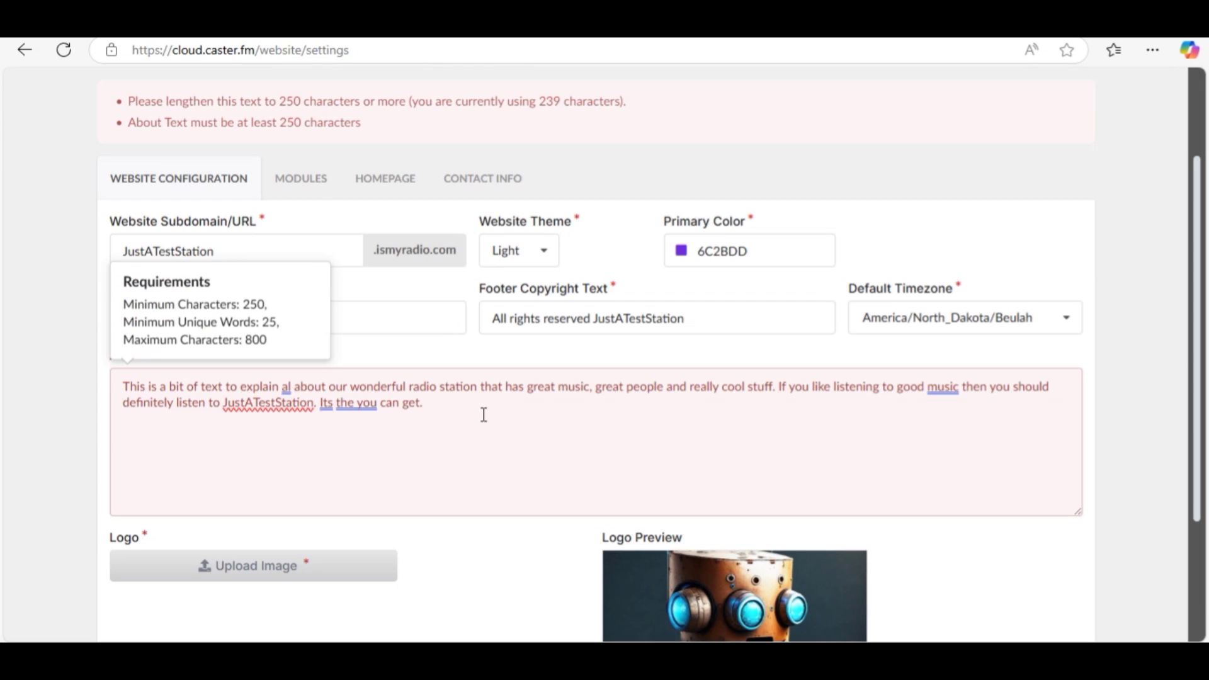
{"action": "type", "text": "While I love talking about out station this is quite long."}
{"action": "scroll", "coordinate": [1191, 589], "scroll_direction": "down", "scroll_amount": 1}
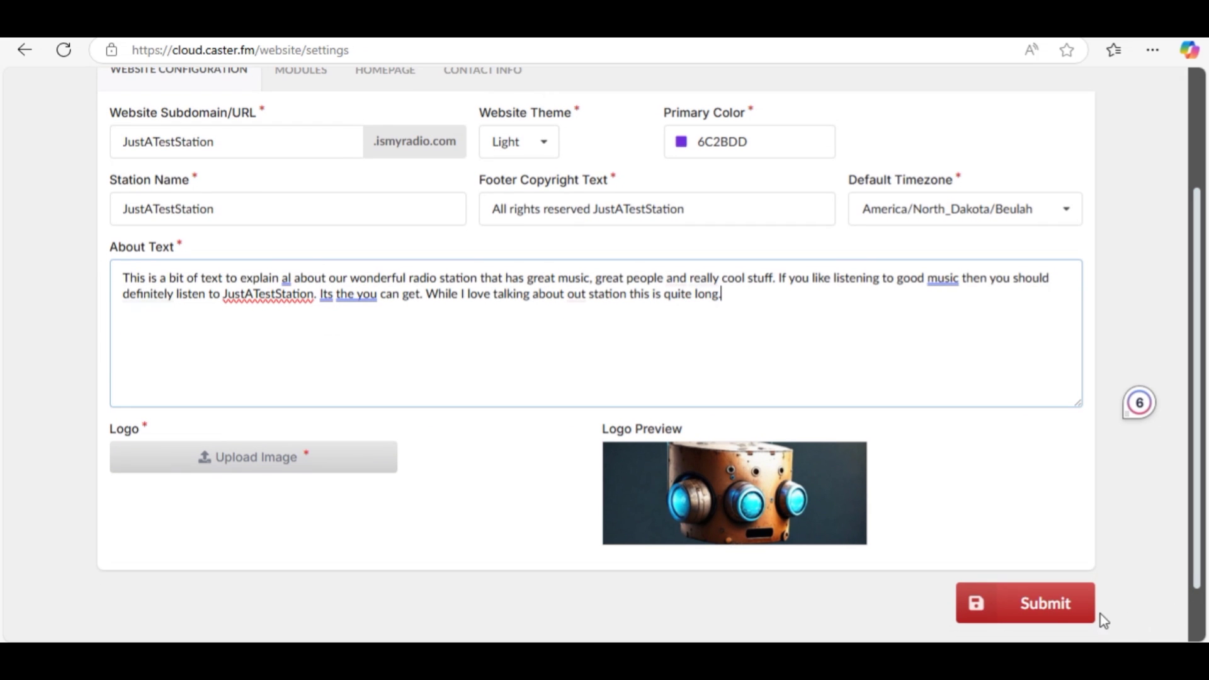
{"action": "left_click", "coordinate": [1056, 609]}
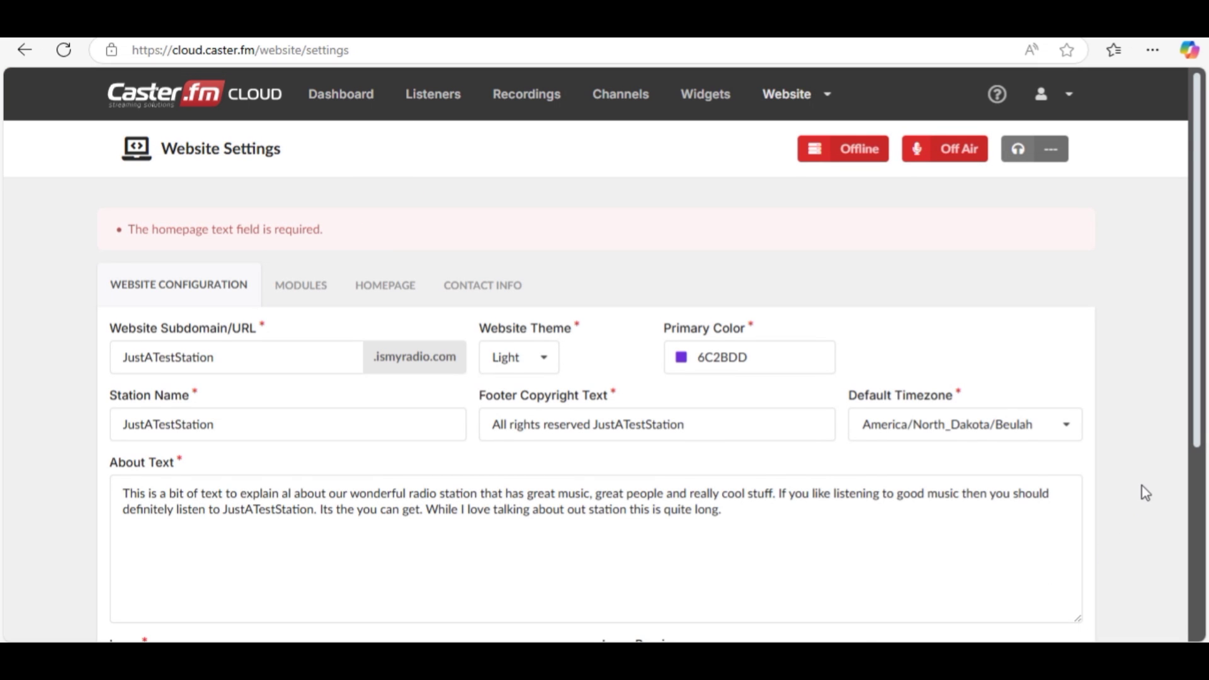
{"action": "scroll", "coordinate": [1142, 492], "scroll_direction": "down", "scroll_amount": 1}
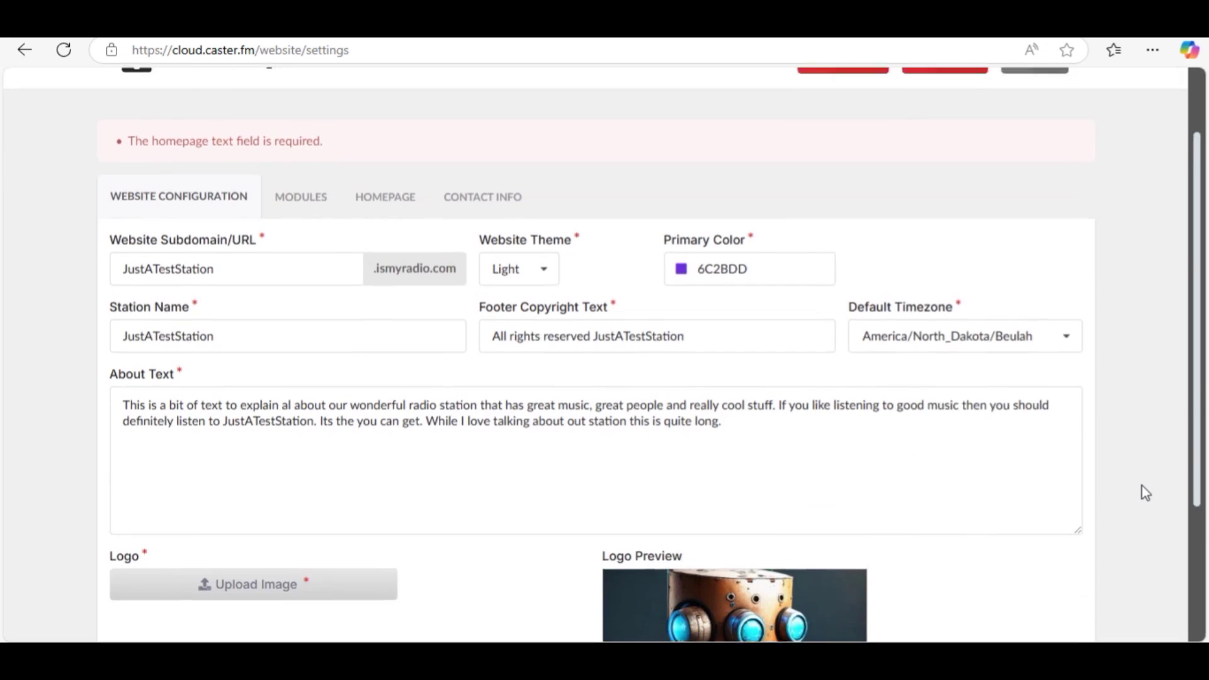
Step: Write the homepage text and resubmit the website settings
{"action": "left_click", "coordinate": [382, 200]}
{"action": "left_click", "coordinate": [395, 372]}
{"action": "type", "text": "Ok so we have to"}
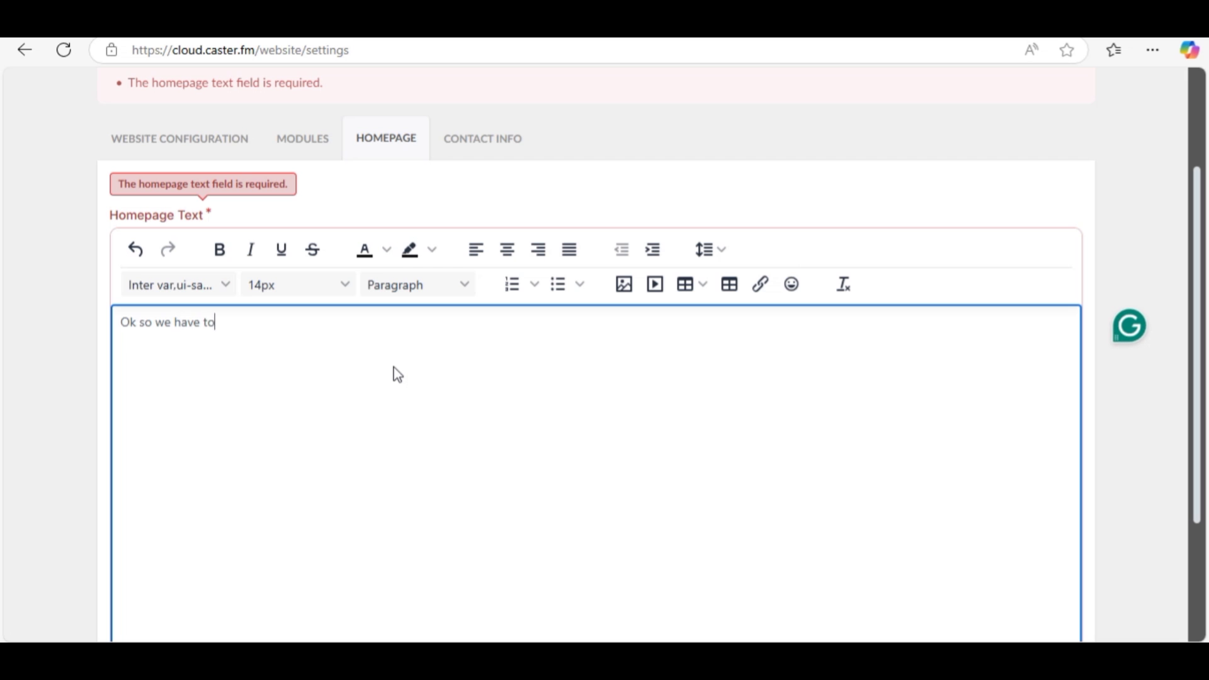
{"action": "type", "text": " type some stuff here too. "}
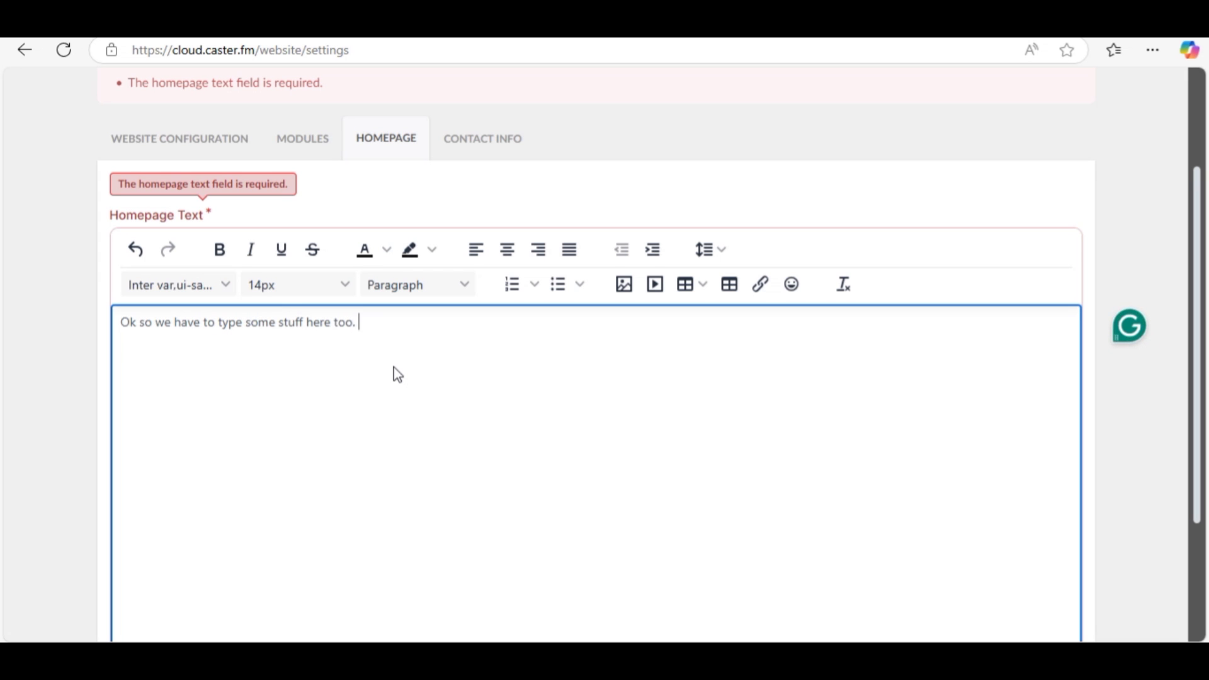
{"action": "type", "text": "This doesnt seem to have a minimum so thats good."}
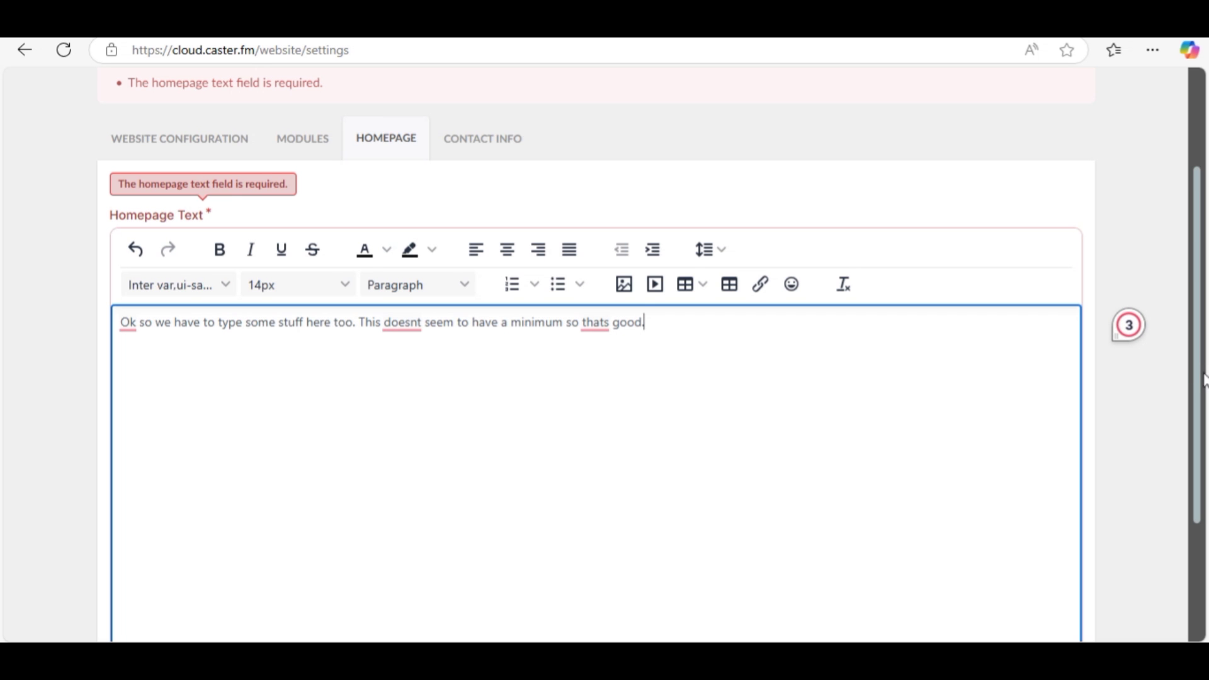
{"action": "mouse_move", "coordinate": [1202, 382]}
{"action": "left_mouse_down"}
{"action": "mouse_move", "coordinate": [1200, 513]}
{"action": "mouse_move", "coordinate": [1188, 472]}
{"action": "left_mouse_up"}
{"action": "left_click", "coordinate": [1035, 567]}
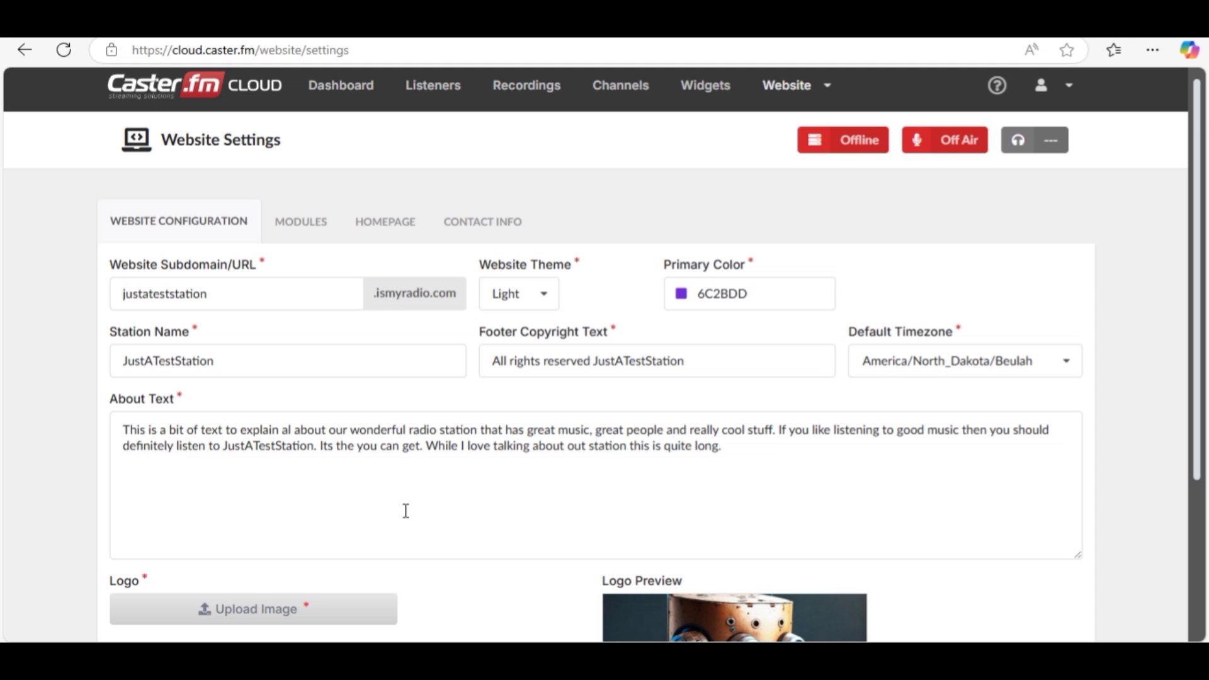
Step: Queue As You Fade Away, Bite Me, Get Through, How's It Supposed to Feel and It's Only Worth It in slots 1–5
{"action": "left_click", "coordinate": [333, 89]}
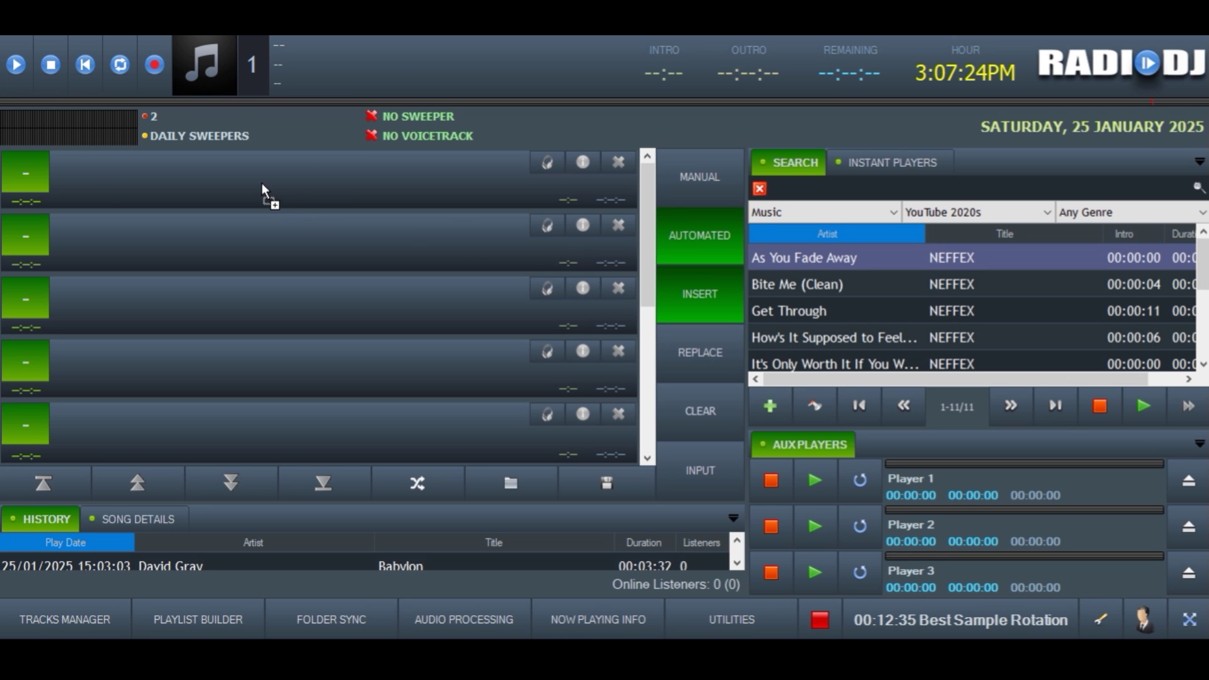
{"action": "left_click_drag", "start_coordinate": [262, 183], "coordinate": [264, 192]}
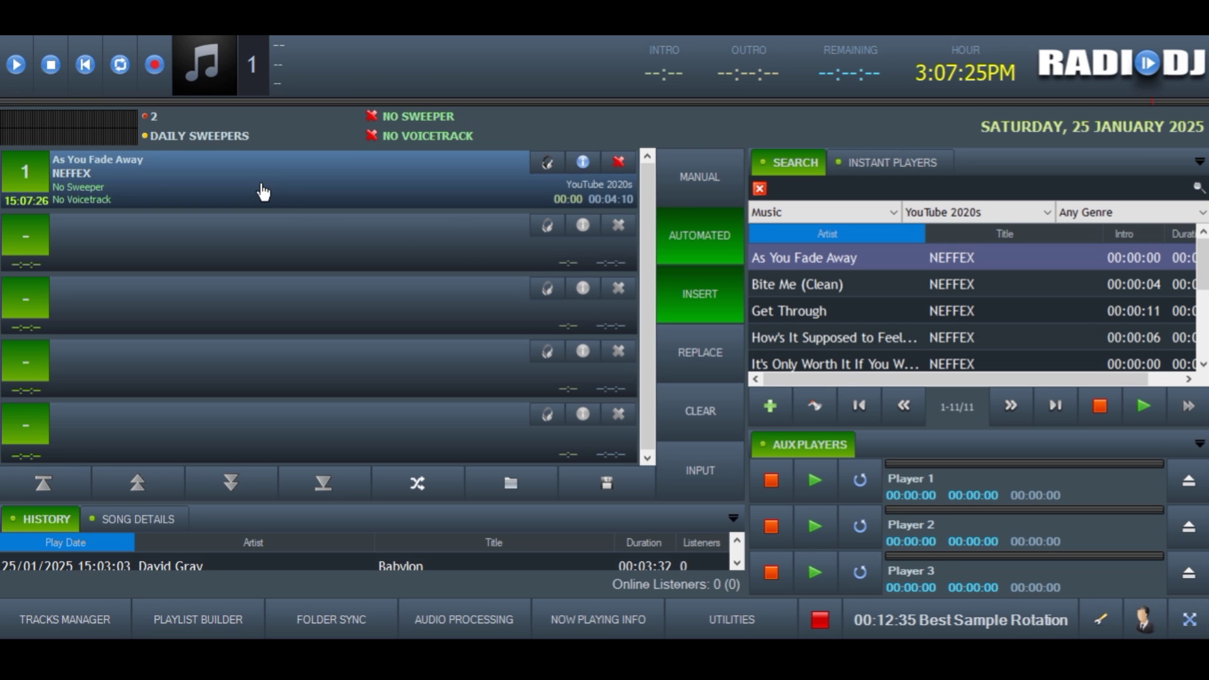
{"action": "left_click", "coordinate": [785, 283]}
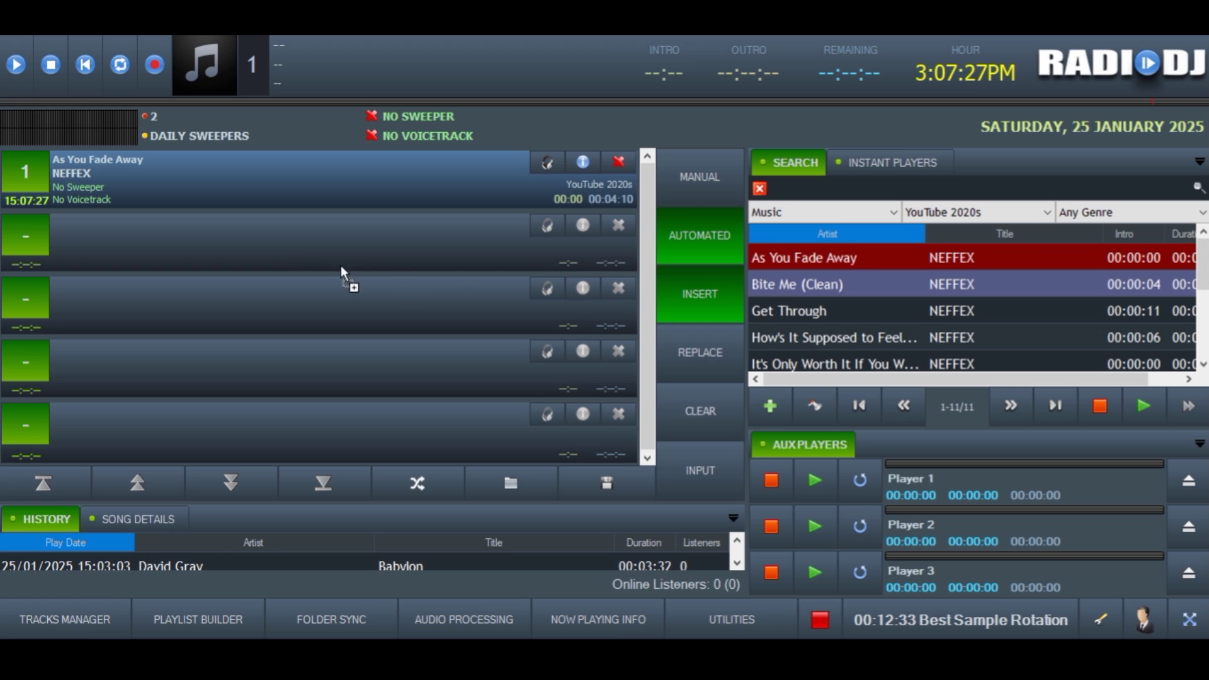
{"action": "left_click_drag", "start_coordinate": [334, 263], "coordinate": [278, 249]}
{"action": "left_click", "coordinate": [795, 308]}
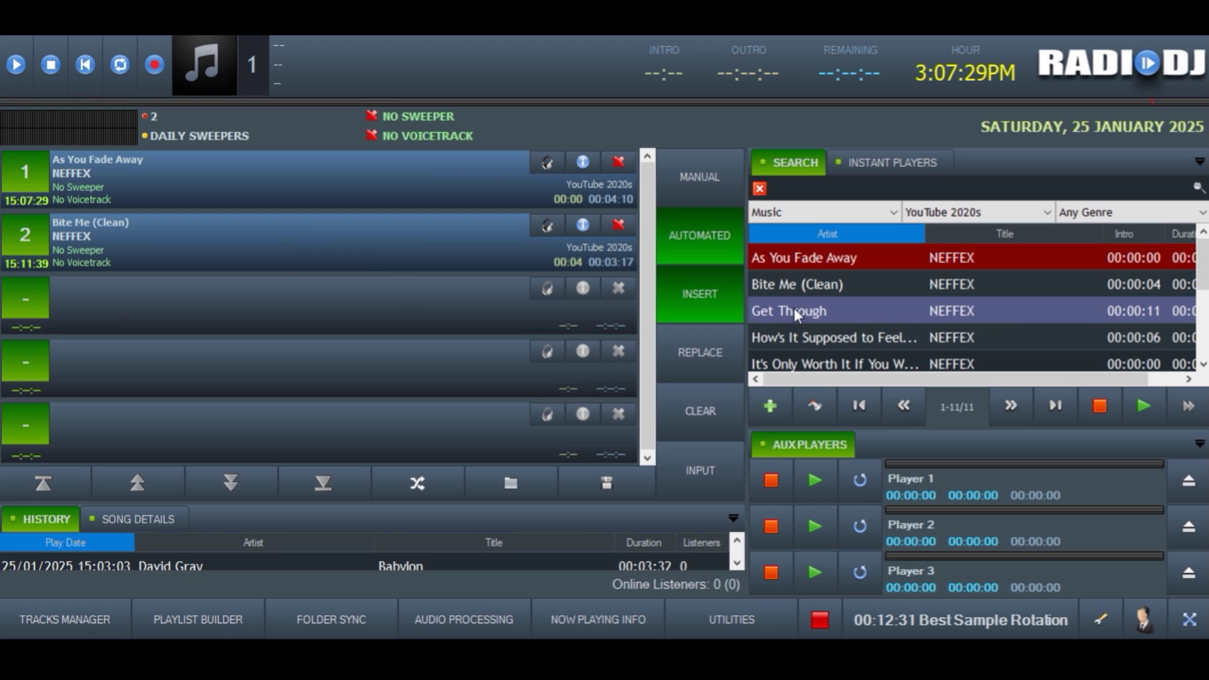
{"action": "left_click_drag", "start_coordinate": [220, 299], "coordinate": [220, 300]}
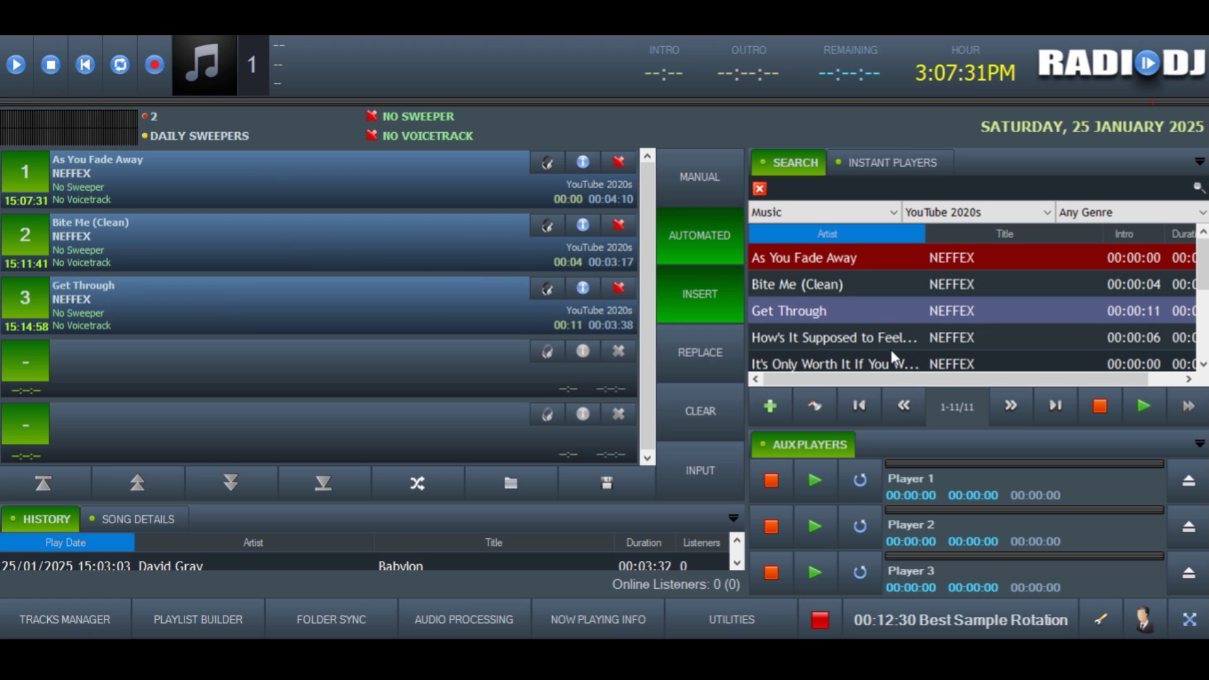
{"action": "left_click", "coordinate": [848, 346]}
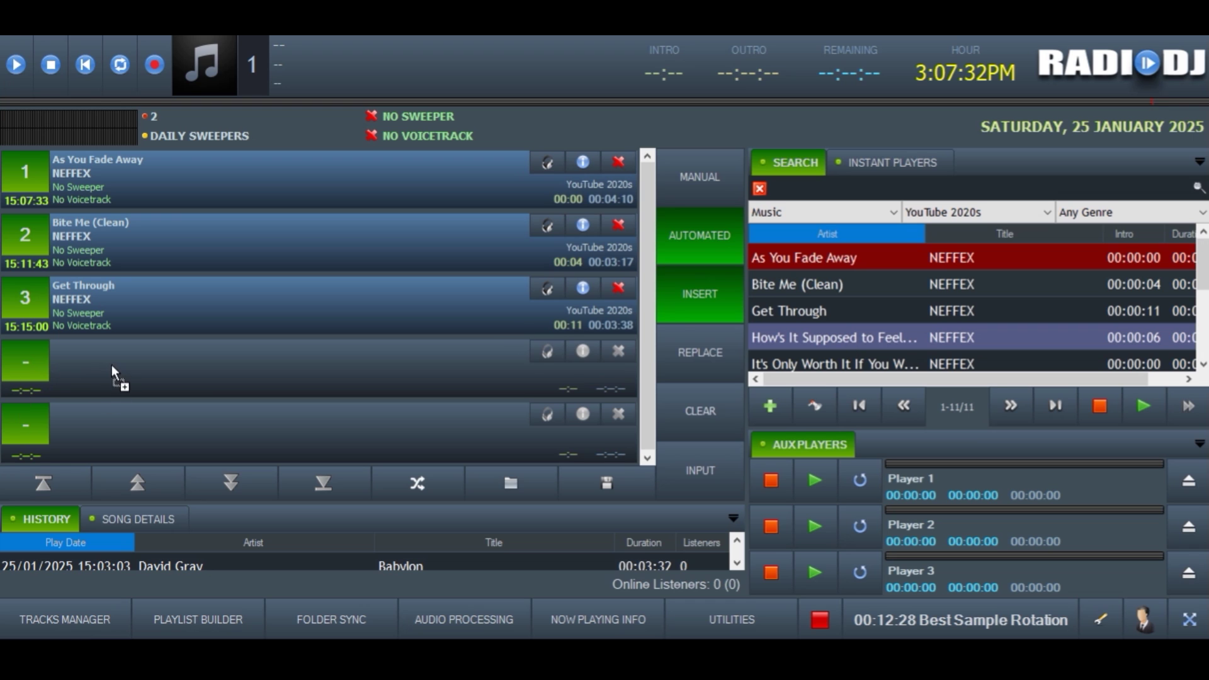
{"action": "left_click_drag", "start_coordinate": [41, 373], "coordinate": [113, 365]}
{"action": "left_click", "coordinate": [837, 369]}
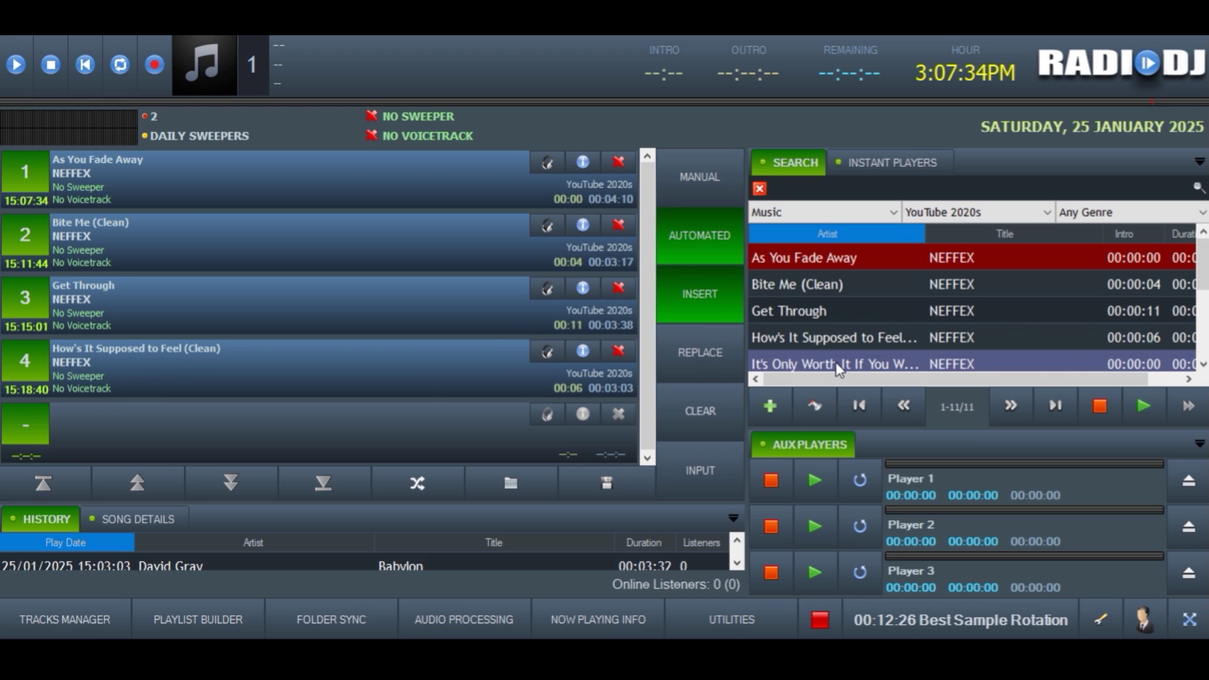
{"action": "left_click_drag", "start_coordinate": [123, 437], "coordinate": [123, 437]}
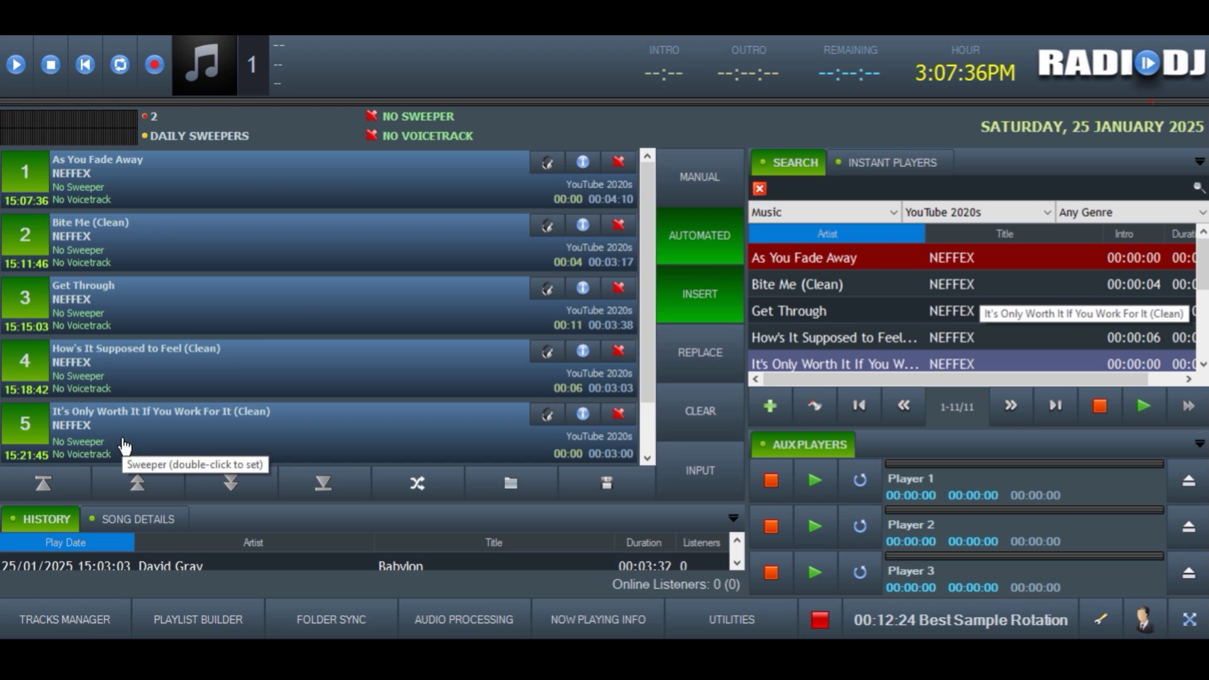
Step: Log in to RadioDJ to unlock the configuration options
{"action": "left_click", "coordinate": [1146, 624]}
{"action": "type", "text": "admin"}
{"action": "left_click", "coordinate": [677, 342]}
{"action": "type", "text": "admin"}
{"action": "left_click", "coordinate": [676, 395]}
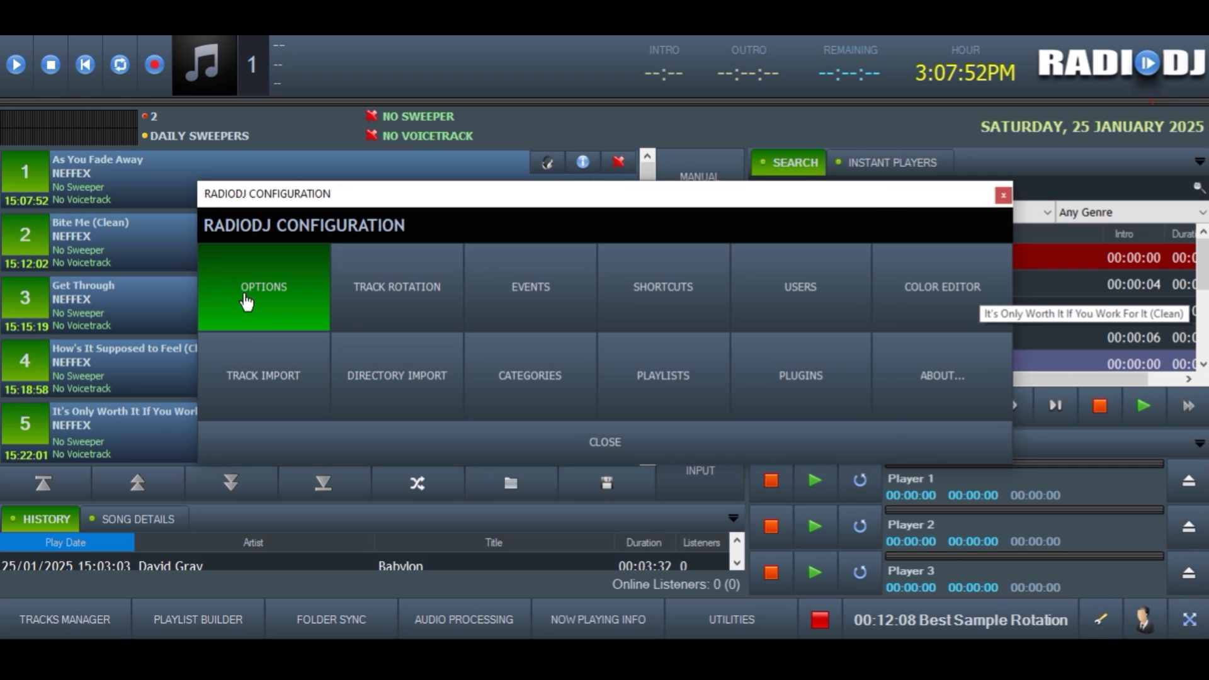
Step: Route Main 1 to CABLE Input (VB-Audio Virtual Cable) in Sound Devices and close the settings
{"action": "left_click", "coordinate": [263, 287]}
{"action": "left_click", "coordinate": [424, 183]}
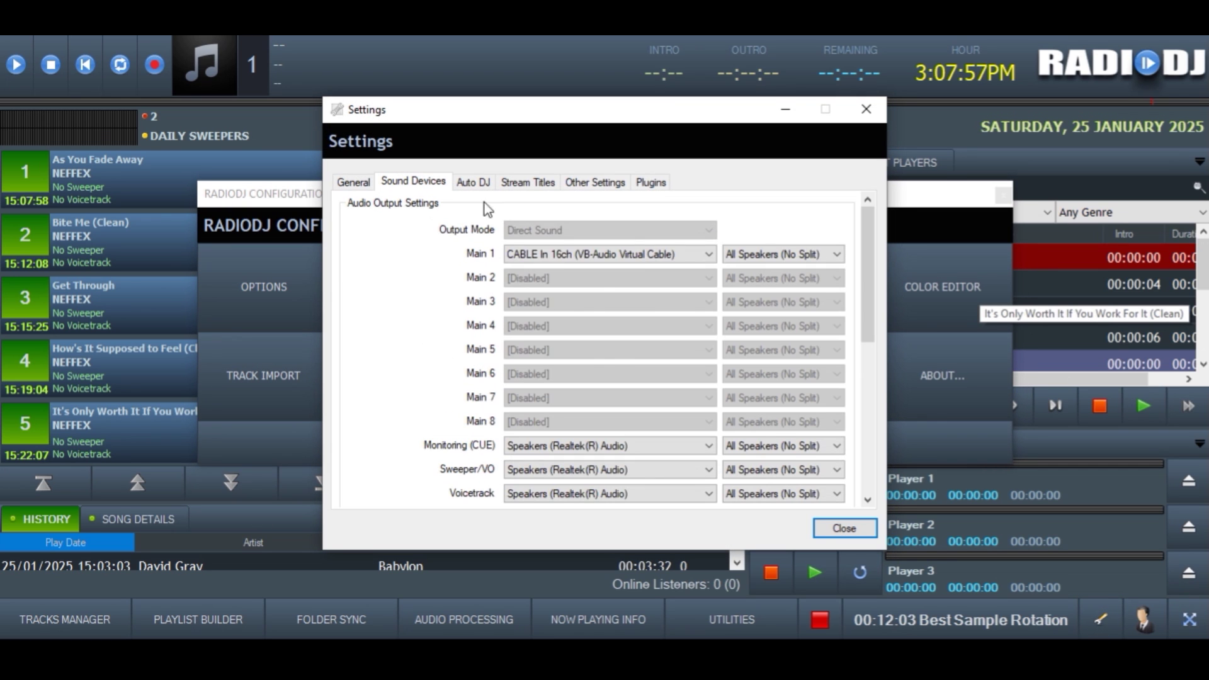
{"action": "left_click", "coordinate": [708, 254]}
{"action": "left_click", "coordinate": [585, 277]}
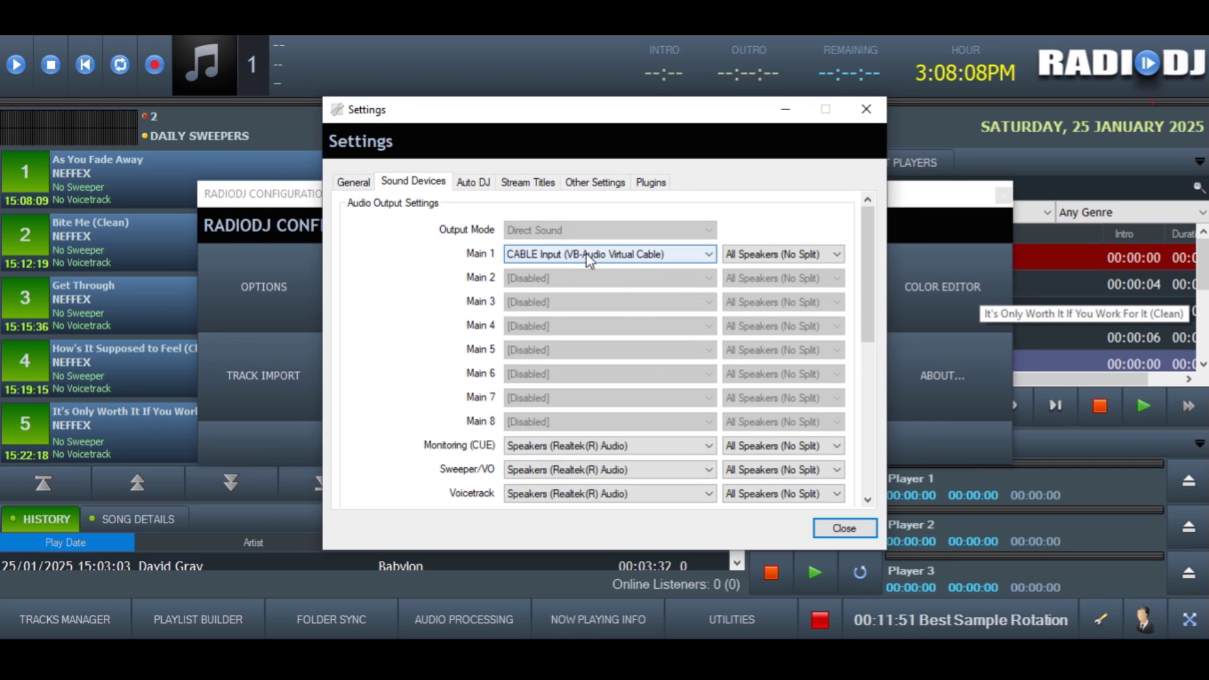
{"action": "left_click", "coordinate": [846, 528]}
{"action": "left_click", "coordinate": [743, 405]}
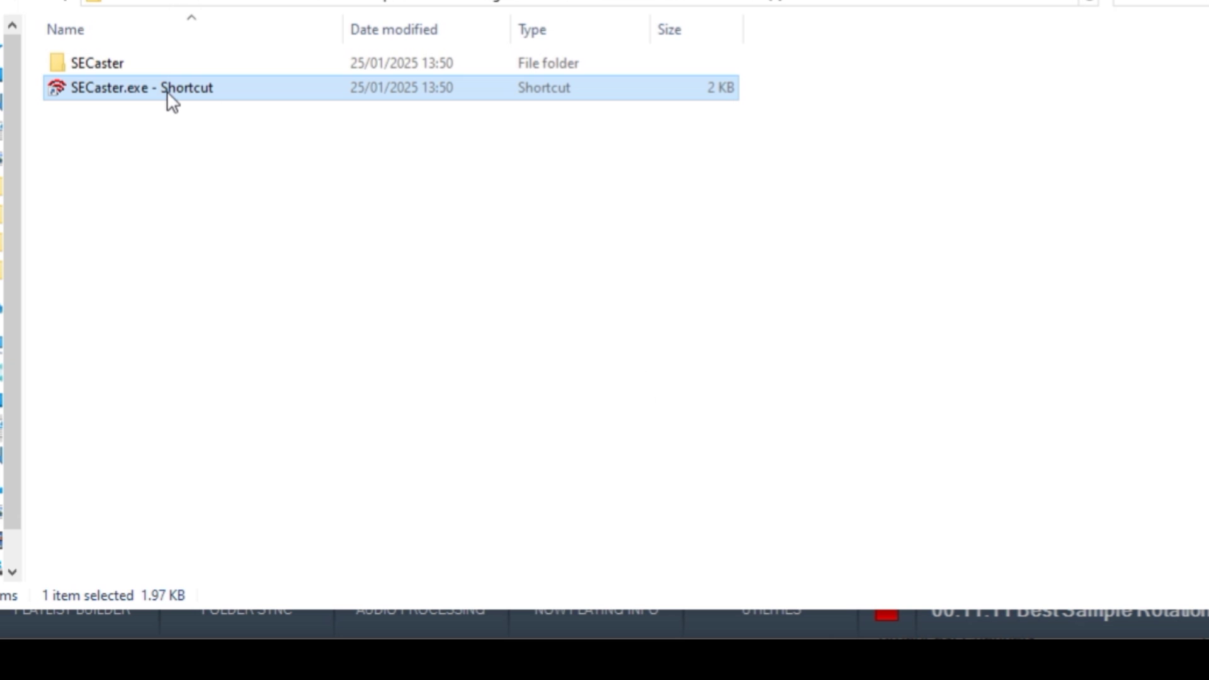
Step: Launch SECaster and set its capture device to CABLE Input (VB-Audio Virtual Cable)
{"action": "double_click", "coordinate": [167, 91]}
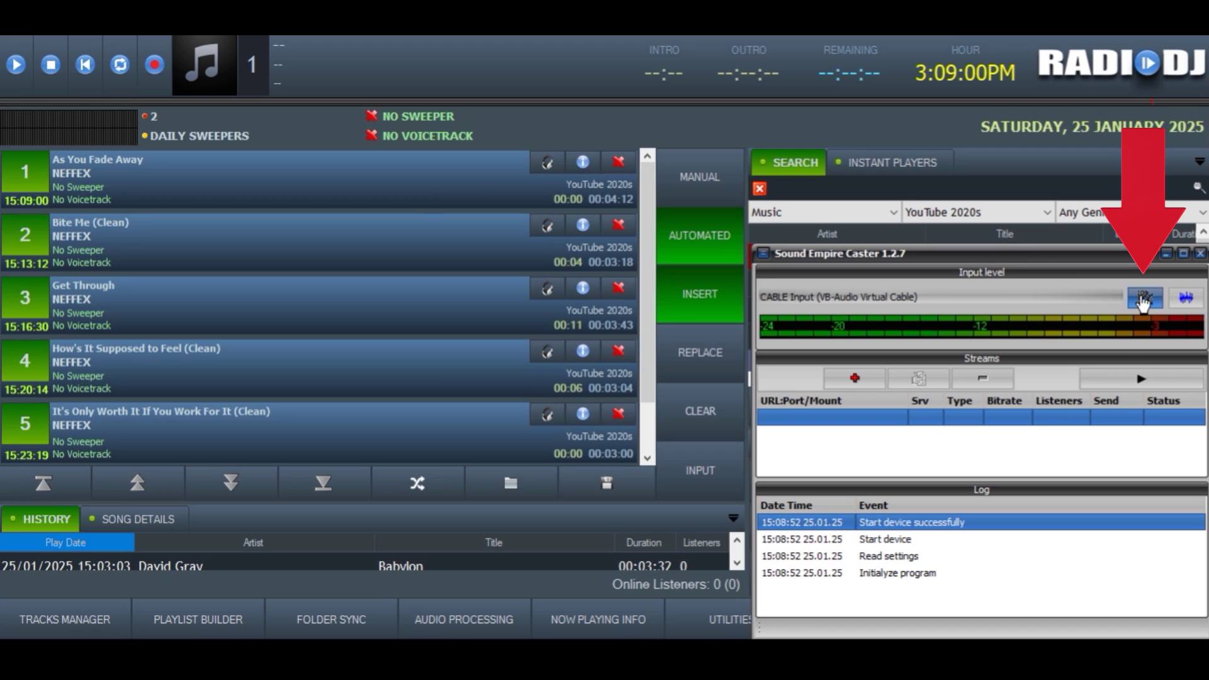
{"action": "left_click", "coordinate": [1146, 299]}
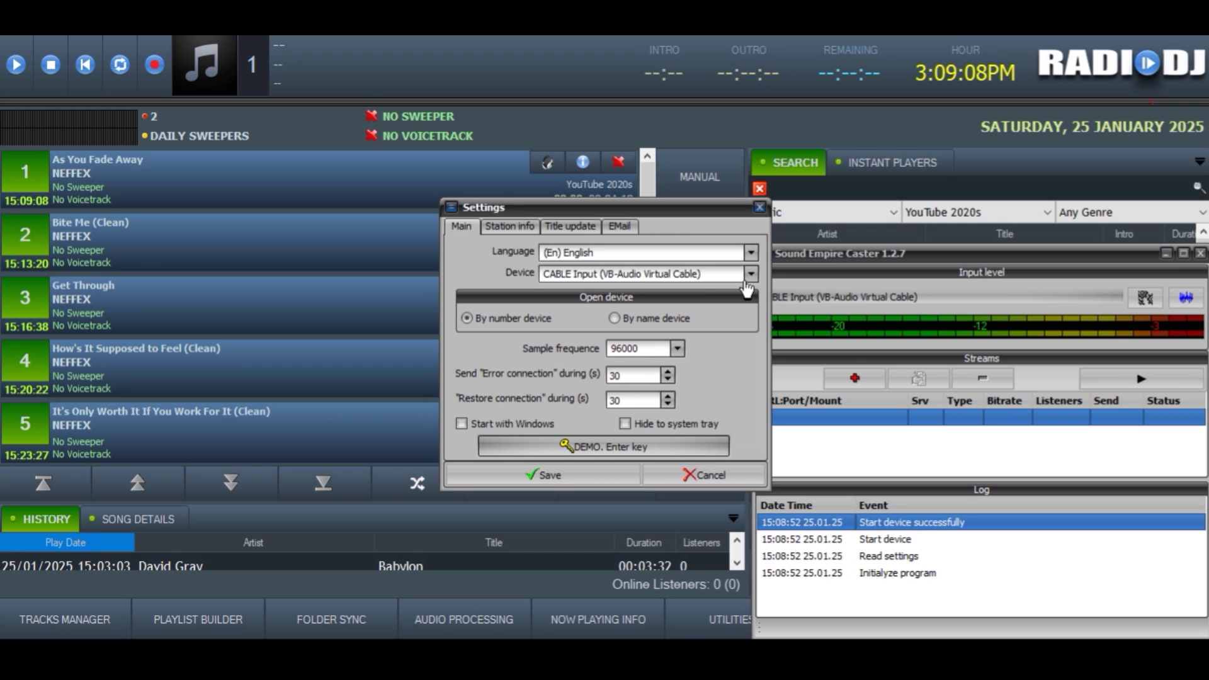
{"action": "left_click", "coordinate": [749, 276]}
{"action": "left_click", "coordinate": [678, 364]}
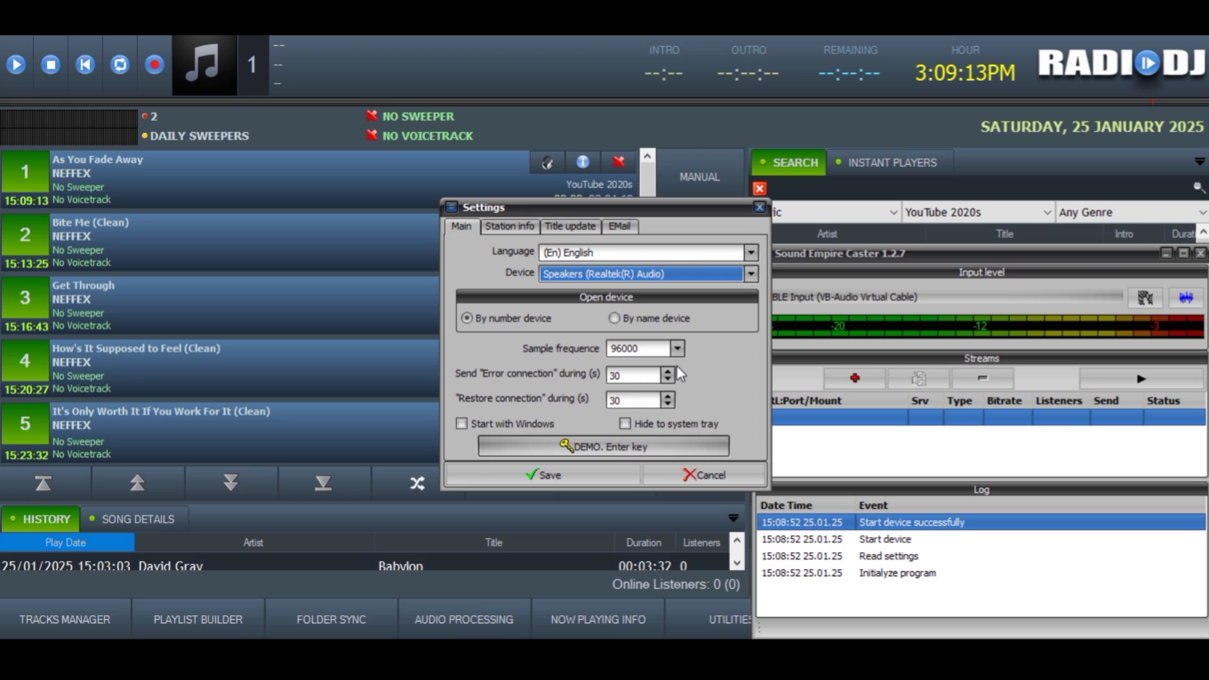
{"action": "left_click", "coordinate": [751, 274]}
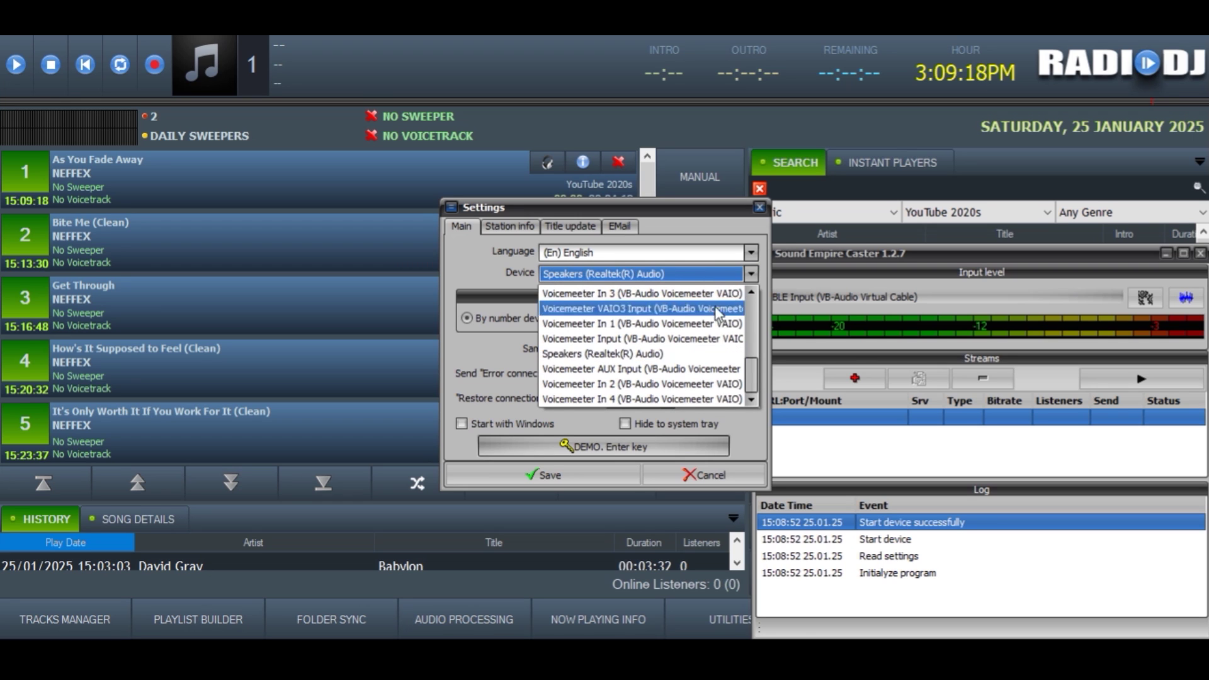
{"action": "scroll", "coordinate": [751, 376], "scroll_direction": "down", "scroll_amount": 3}
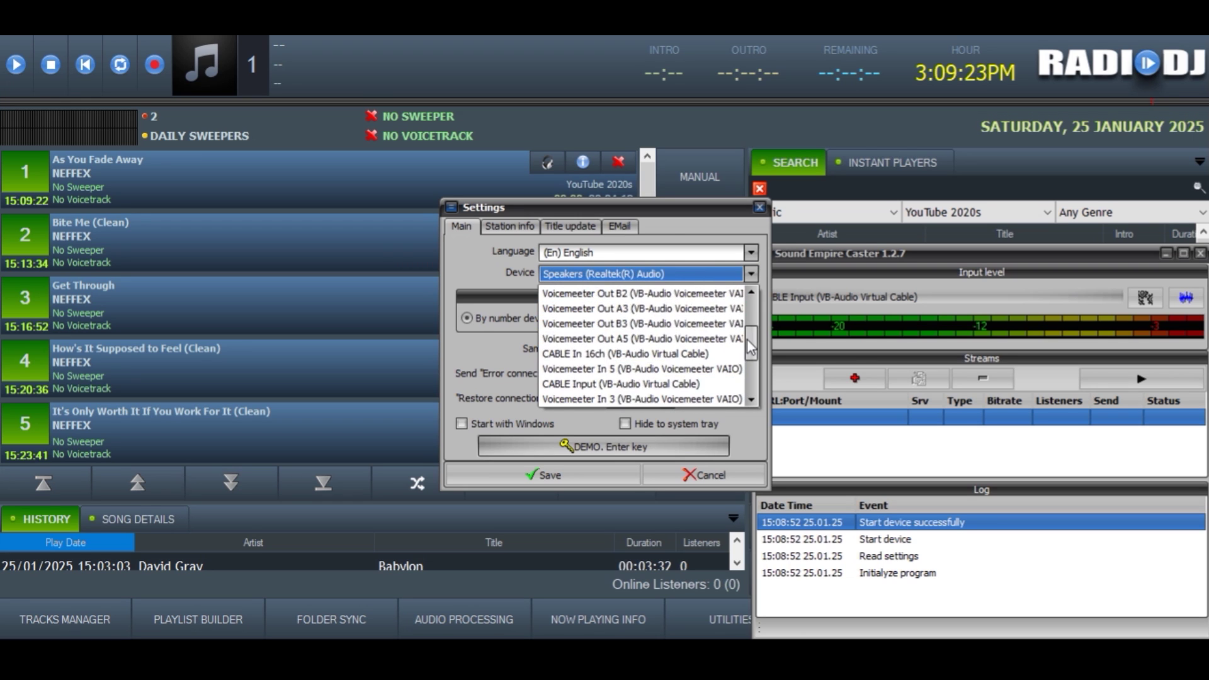
{"action": "left_click", "coordinate": [654, 392]}
Step: Save the caster settings, play As You Fade Away, and switch to the Caster.fm dashboard
{"action": "left_click", "coordinate": [542, 477]}
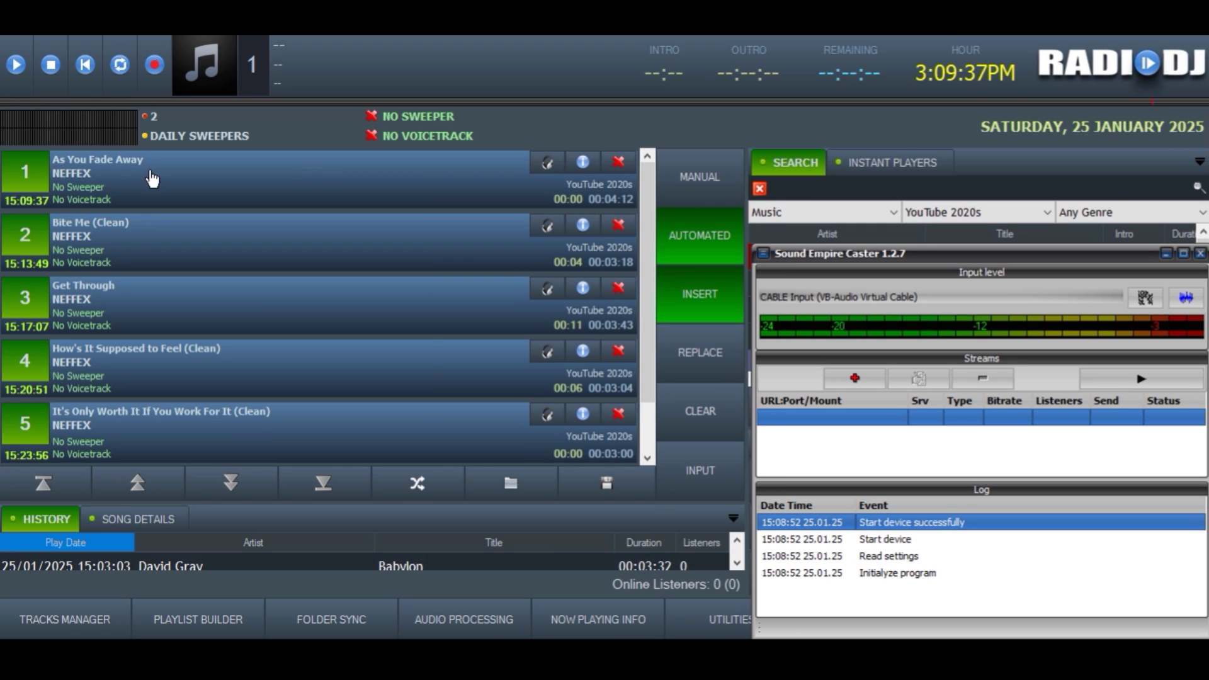
{"action": "left_click", "coordinate": [26, 70]}
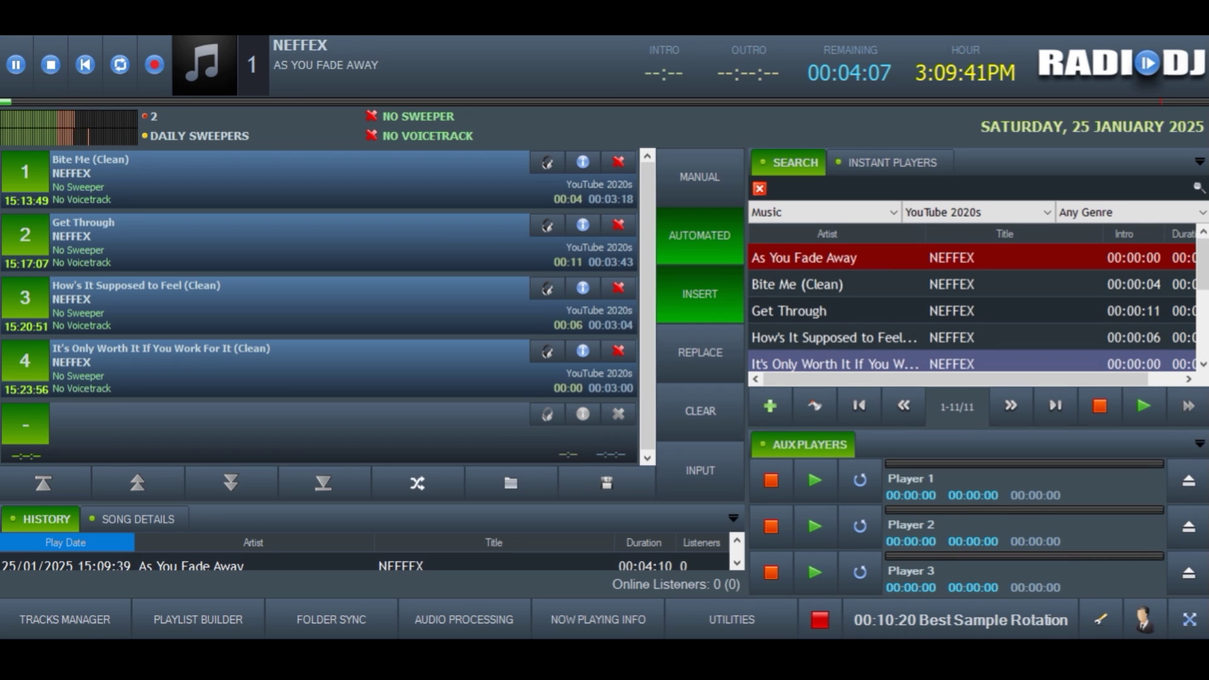
{"action": "key", "text": "alt+Tab"}
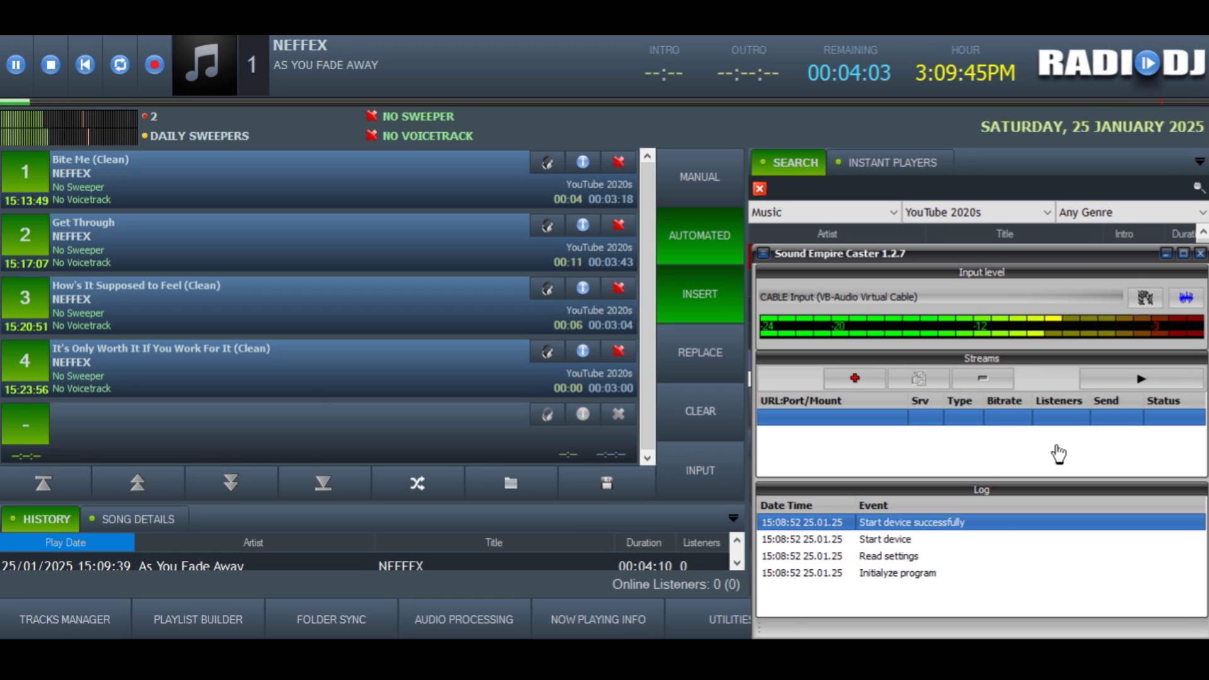
{"action": "key", "text": "alt+Tab"}
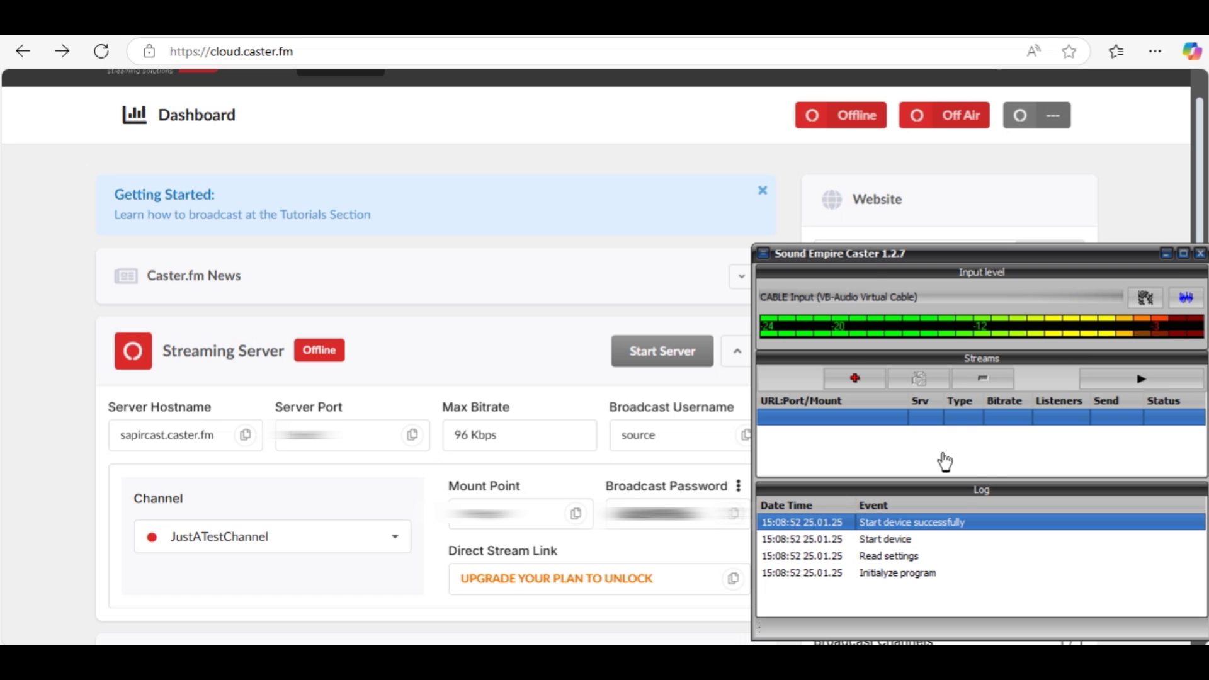
Step: Add a new Icecast outgoing stream beside the Caster.fm server details
{"action": "left_click", "coordinate": [848, 378]}
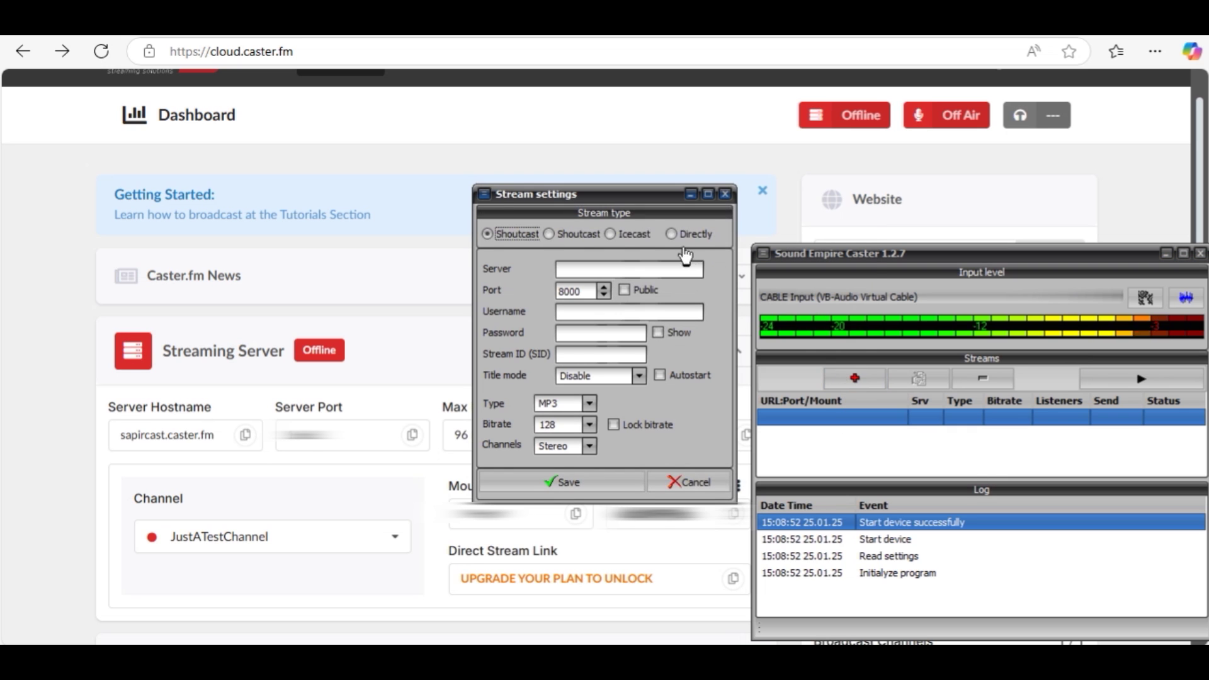
{"action": "left_click", "coordinate": [610, 236]}
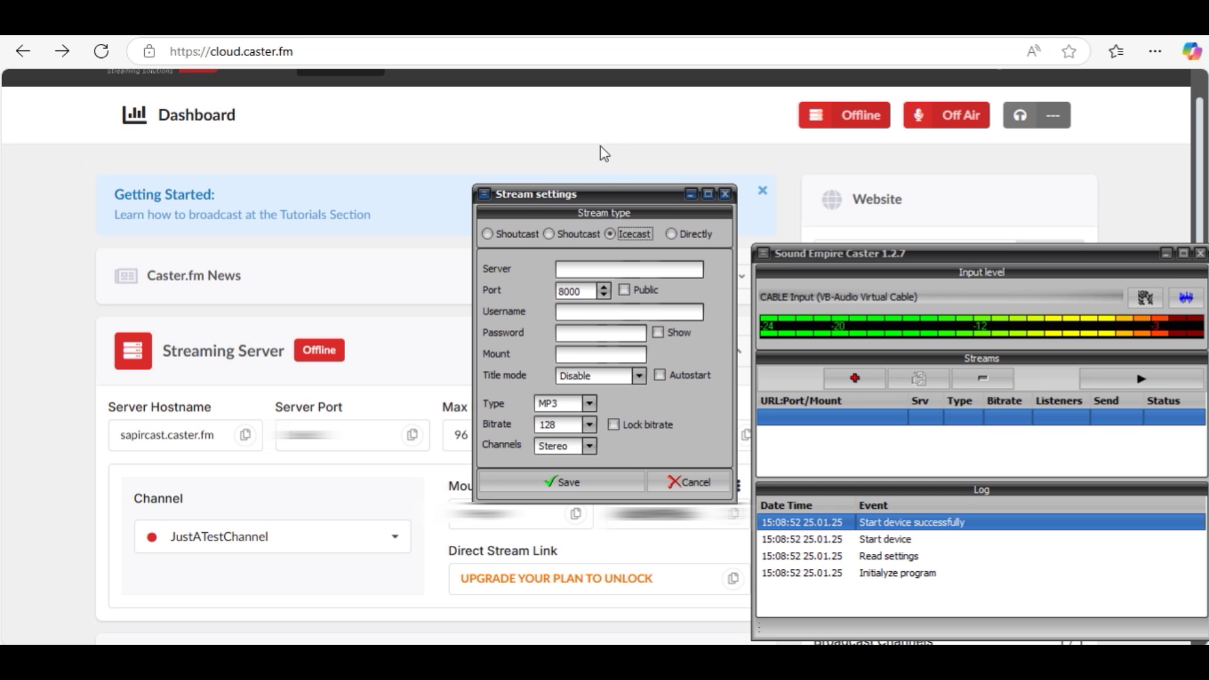
{"action": "left_click_drag", "start_coordinate": [525, 194], "coordinate": [899, 190]}
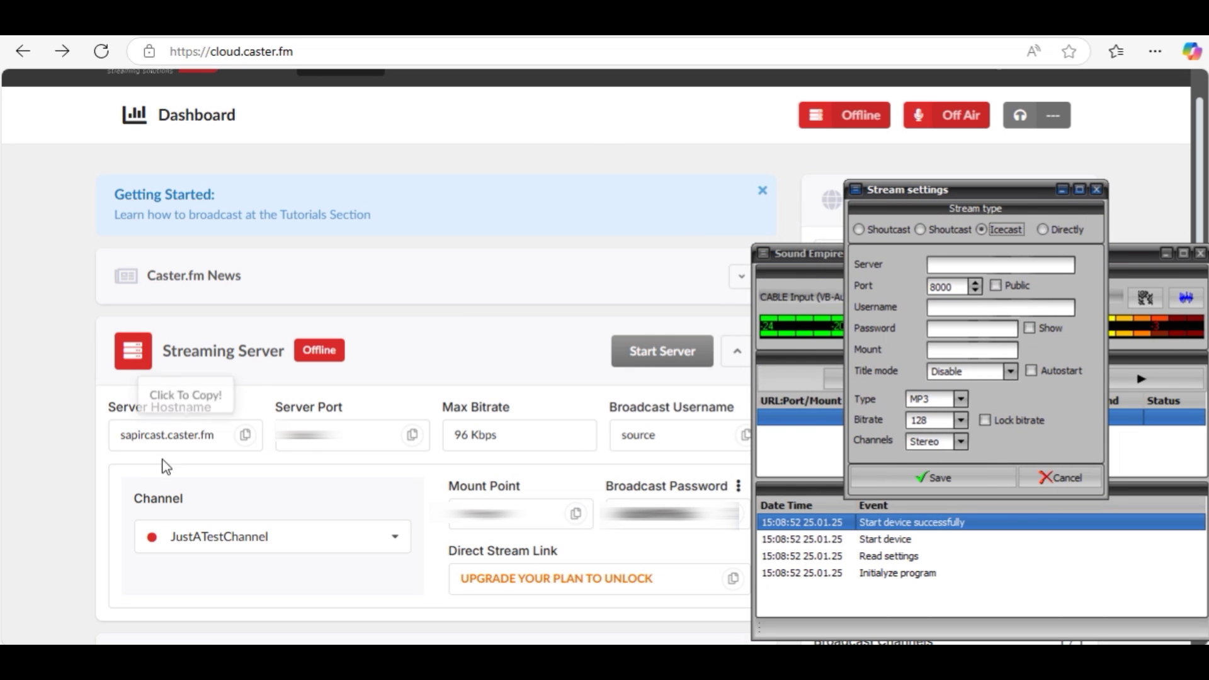
Step: Copy the Caster.fm server hostname and port into the stream settings
{"action": "left_click", "coordinate": [246, 435]}
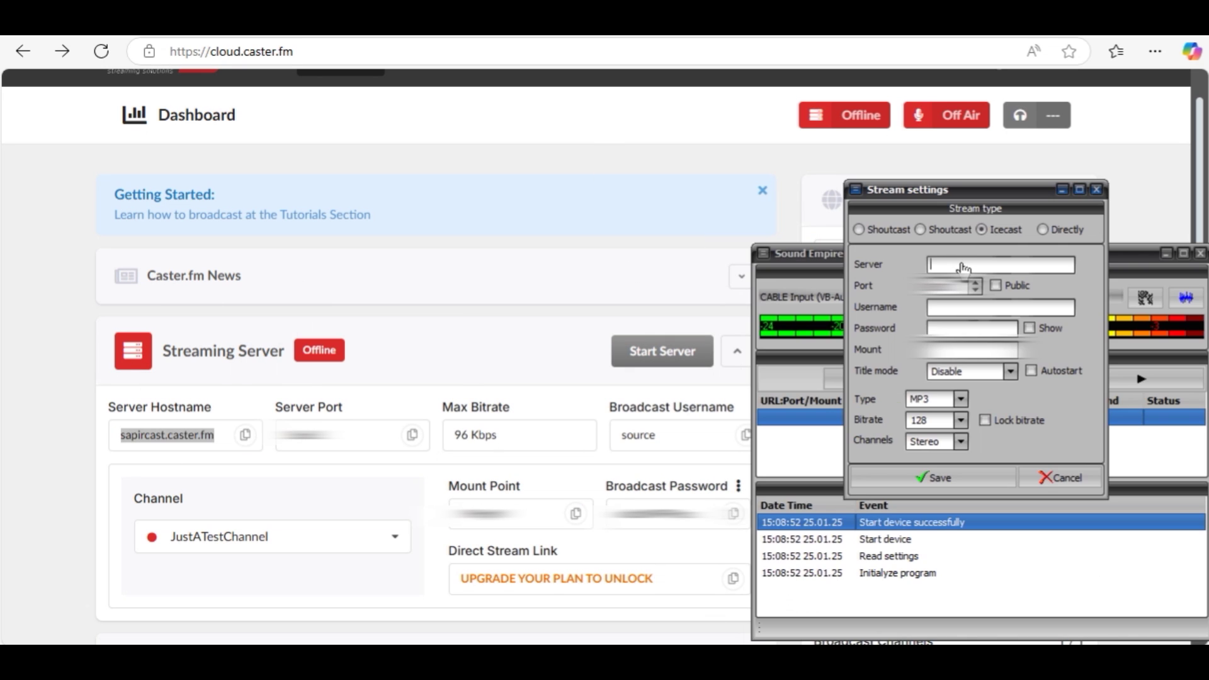
{"action": "key", "text": "ctrl+v"}
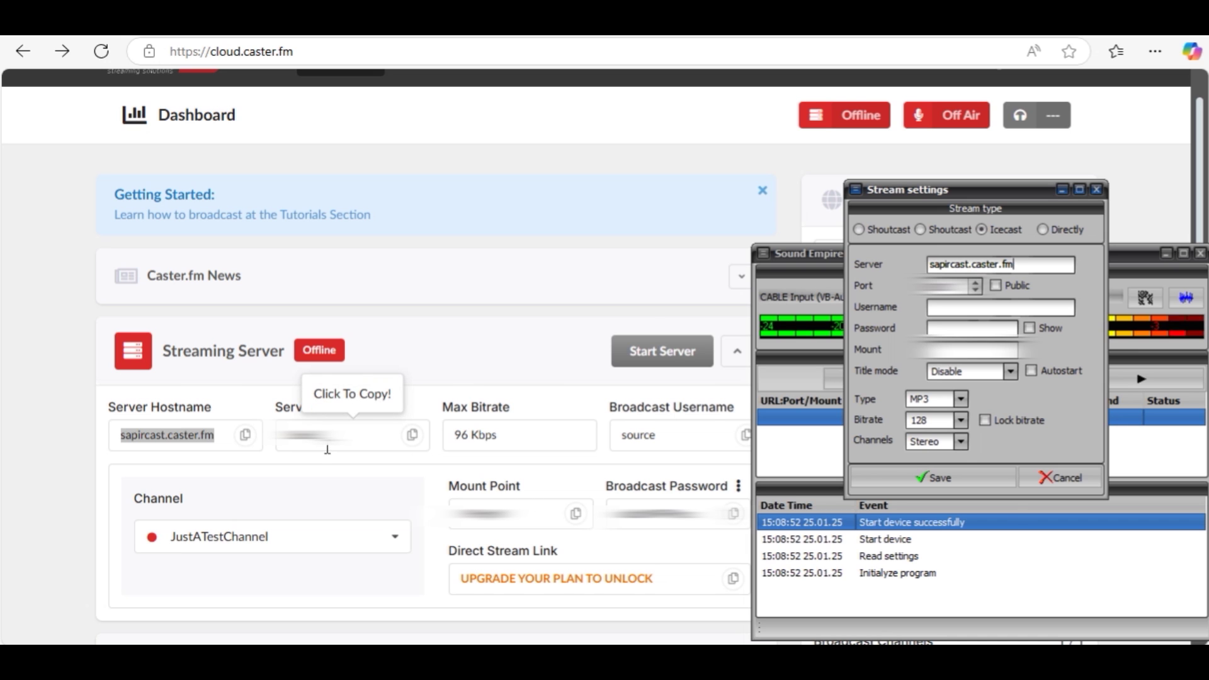
{"action": "left_click", "coordinate": [412, 436]}
{"action": "left_click", "coordinate": [946, 285]}
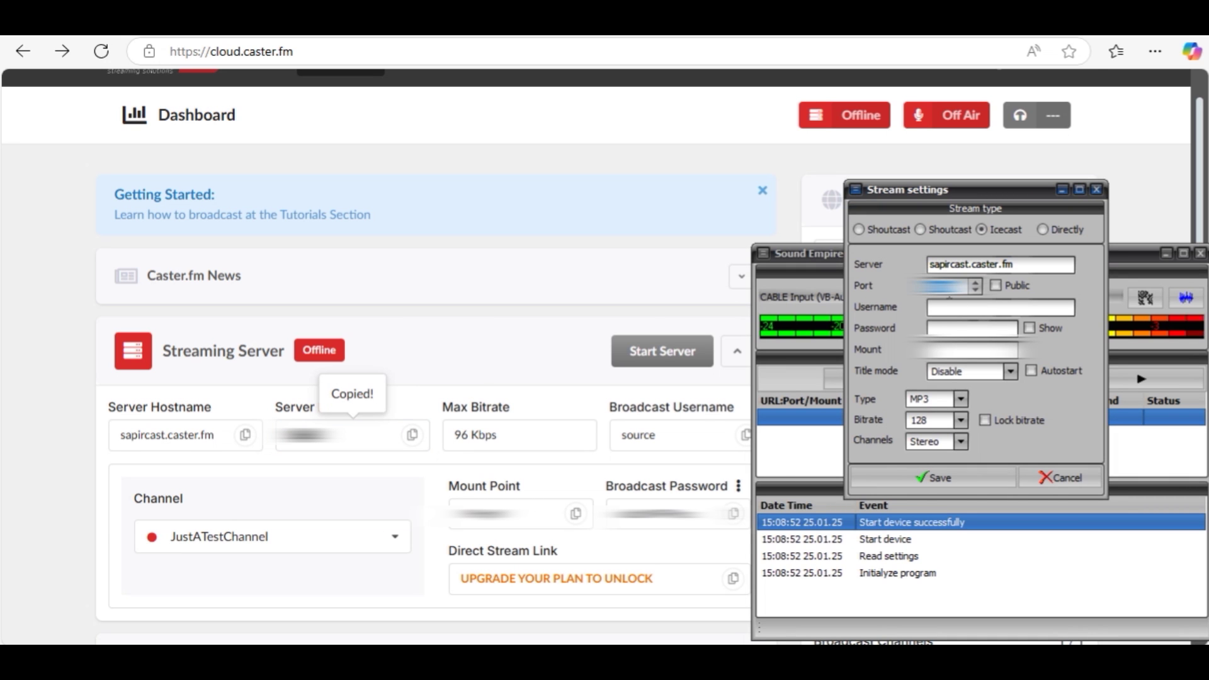
{"action": "key", "text": "ctrl+v"}
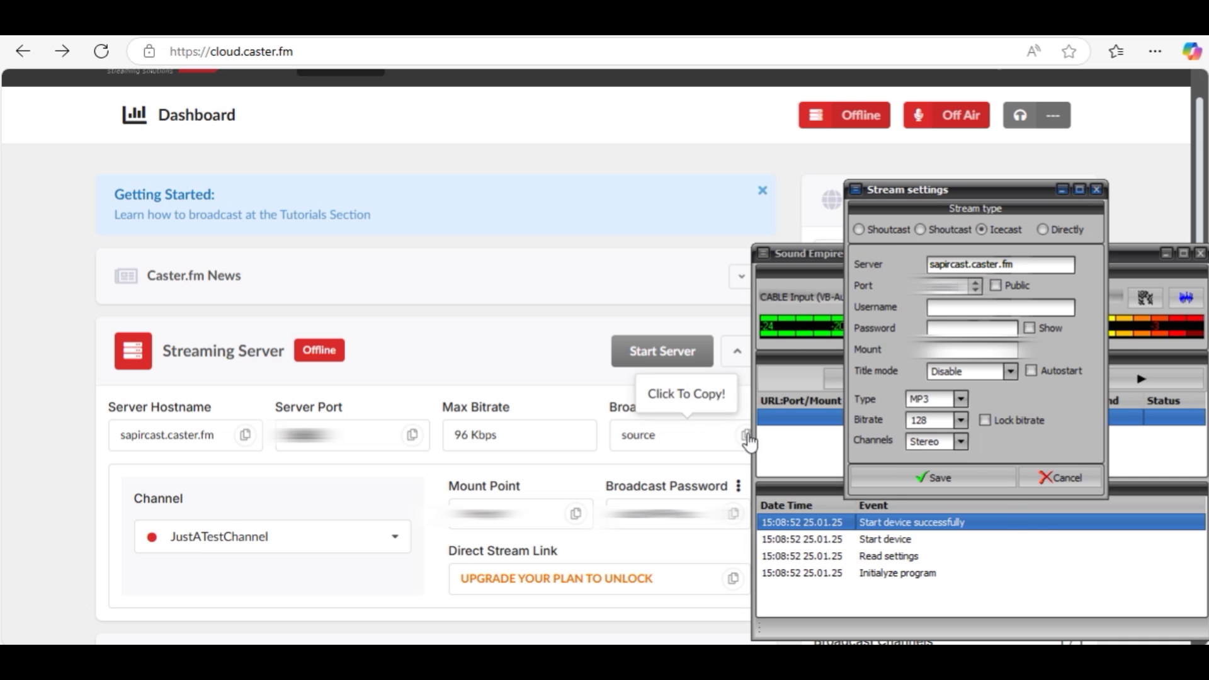
Step: Paste the Caster.fm broadcast username and password, then copy the mount point
{"action": "left_click", "coordinate": [746, 436]}
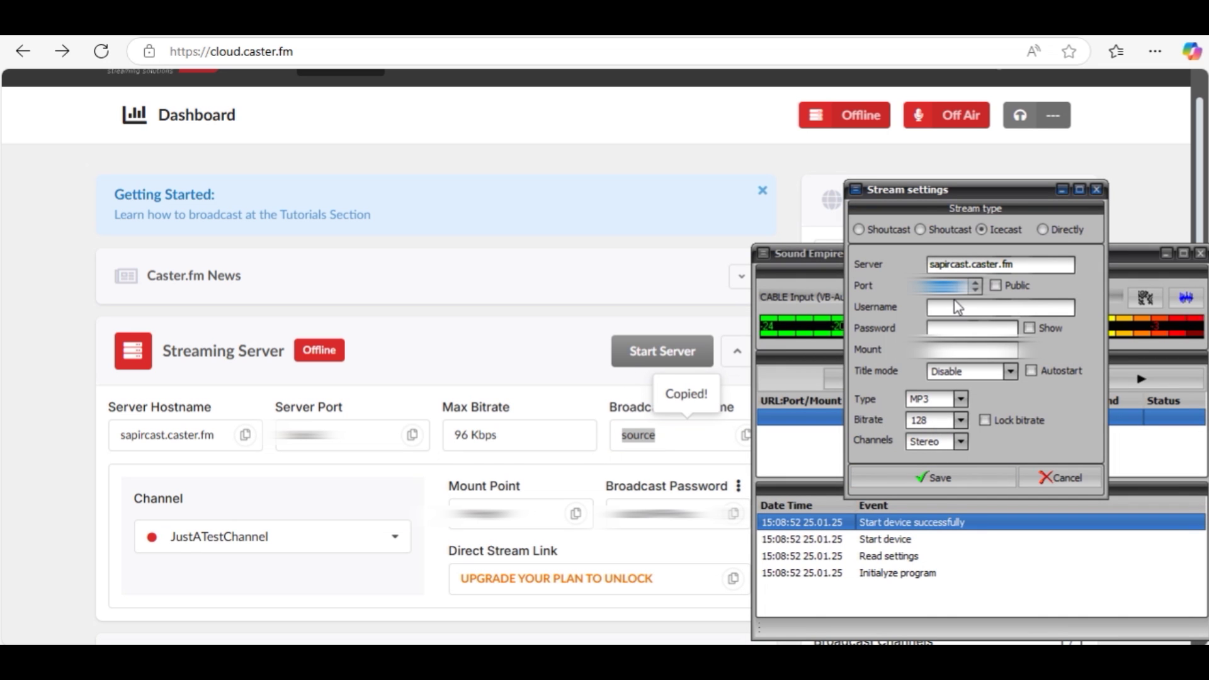
{"action": "left_click", "coordinate": [955, 310]}
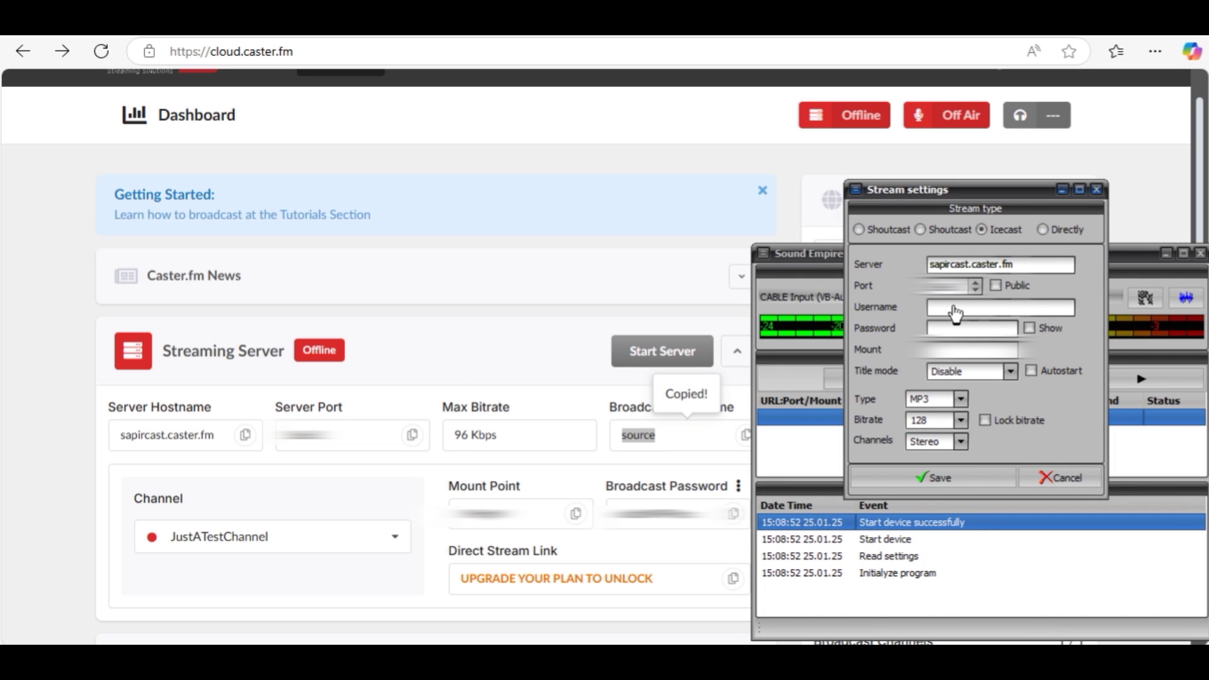
{"action": "key", "text": "ctrl+v"}
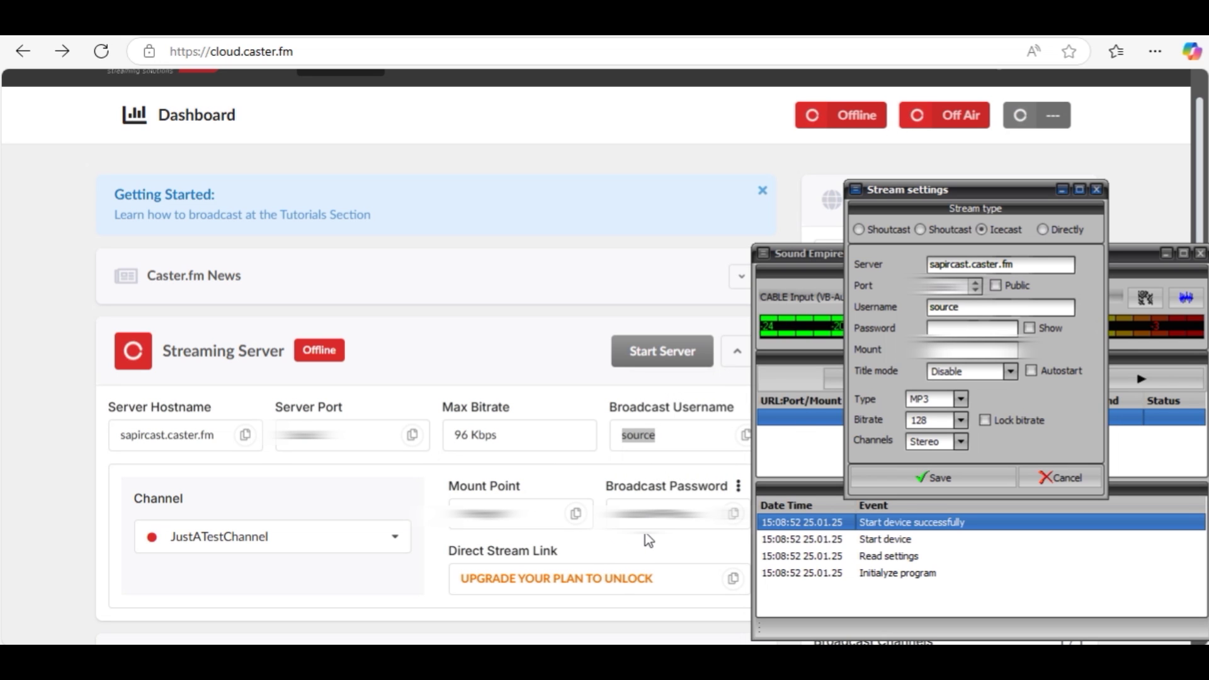
{"action": "left_click", "coordinate": [730, 520]}
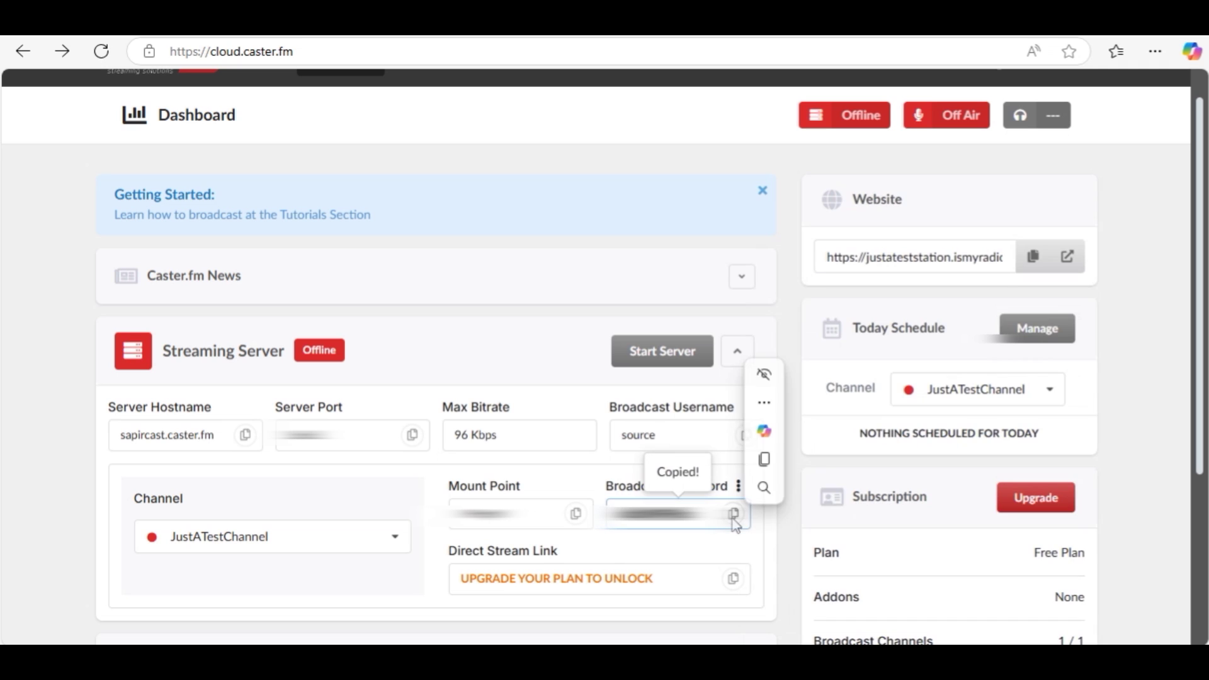
{"action": "key", "text": "alt+Tab"}
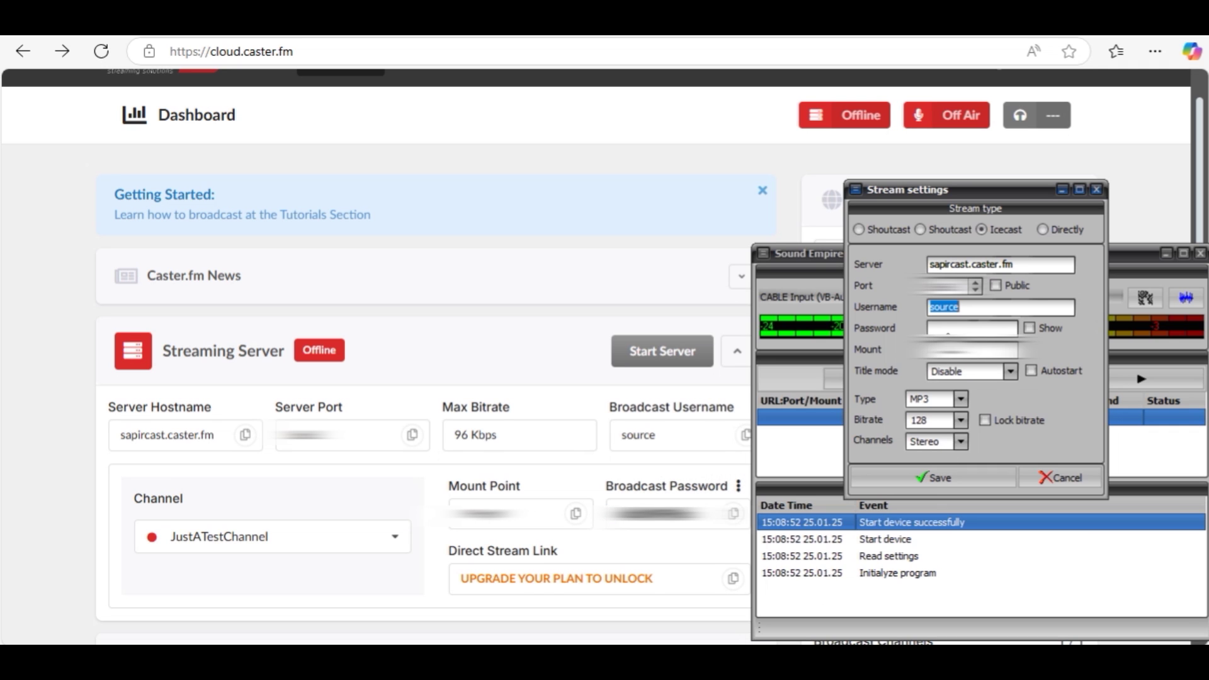
{"action": "key", "text": "Tab"}
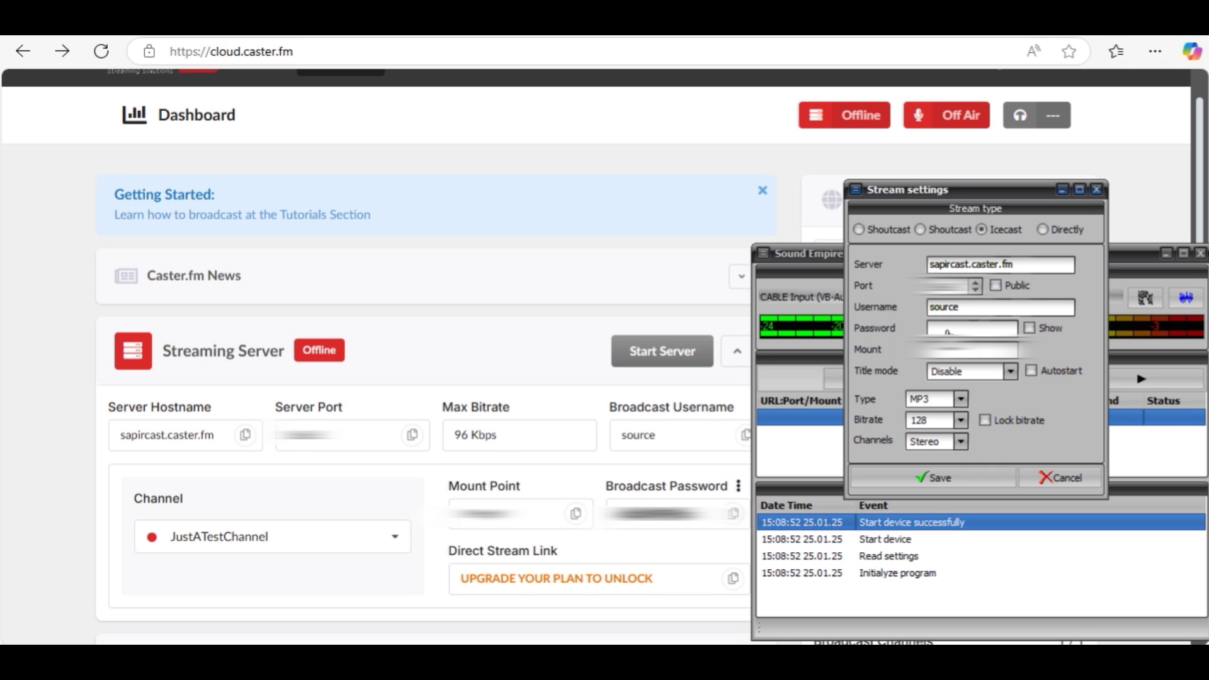
{"action": "key", "text": "ctrl+v"}
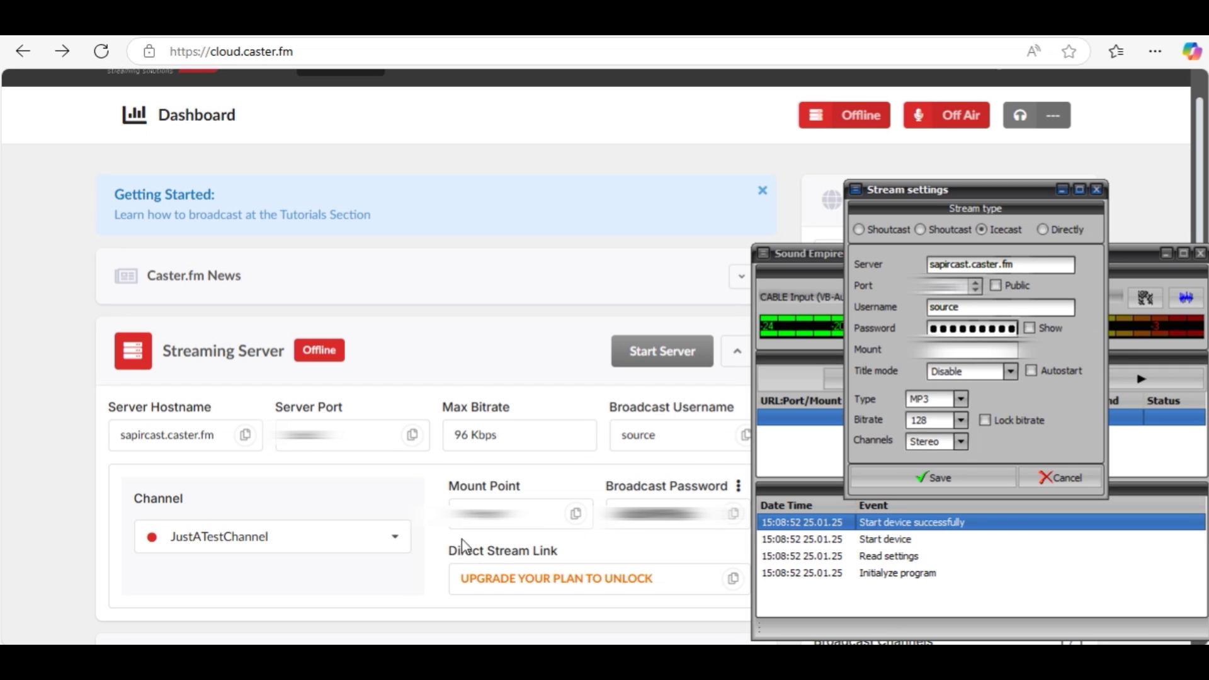
{"action": "left_click", "coordinate": [576, 515]}
{"action": "key", "text": "alt+Tab"}
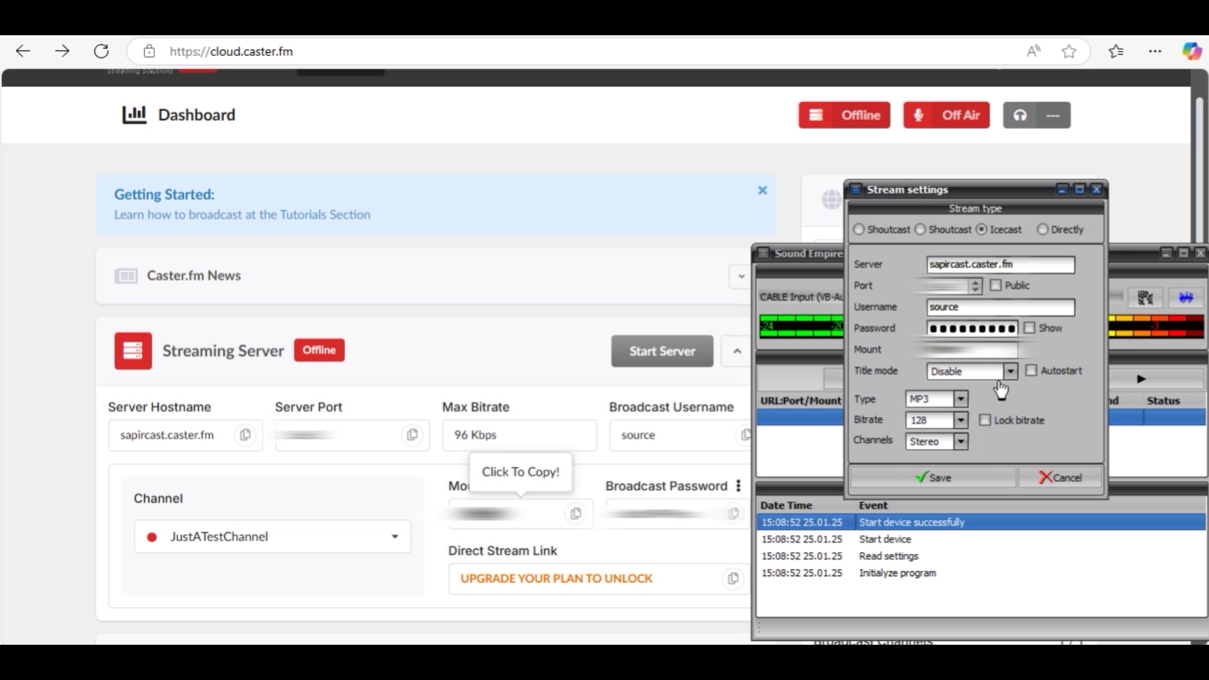
Step: Set the stream to AAC at 96 kbps with the bitrate locked, and save
{"action": "left_click", "coordinate": [961, 399]}
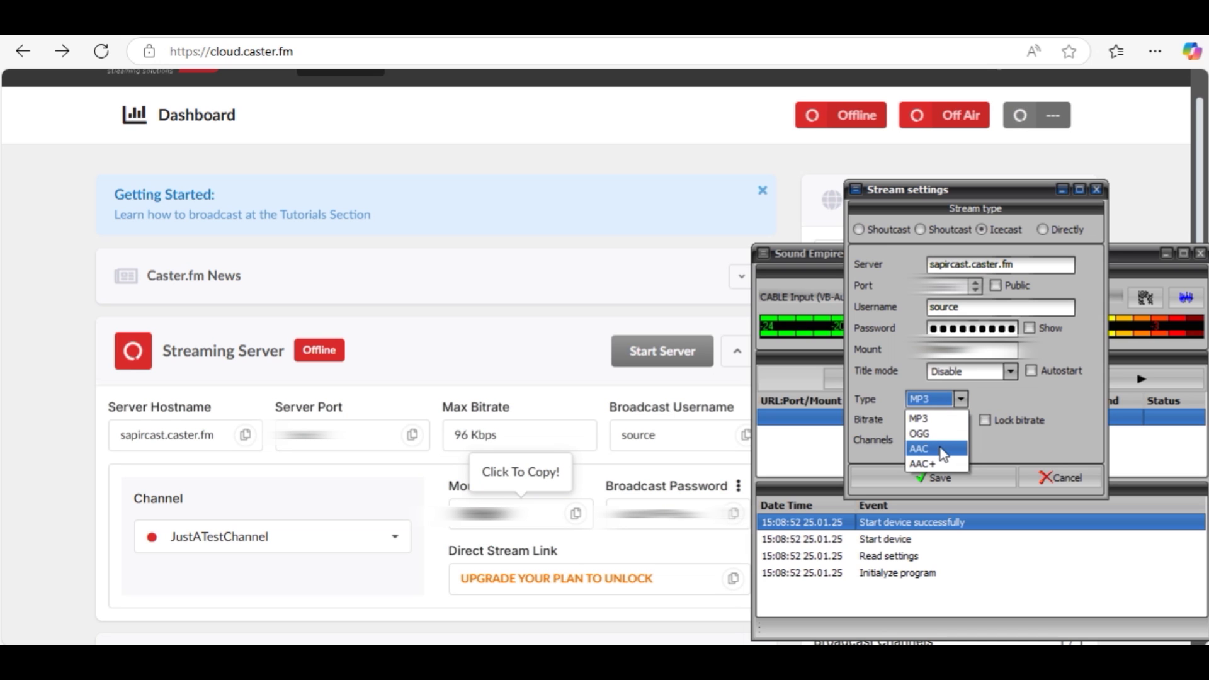
{"action": "left_click", "coordinate": [940, 449]}
{"action": "left_click", "coordinate": [960, 422]}
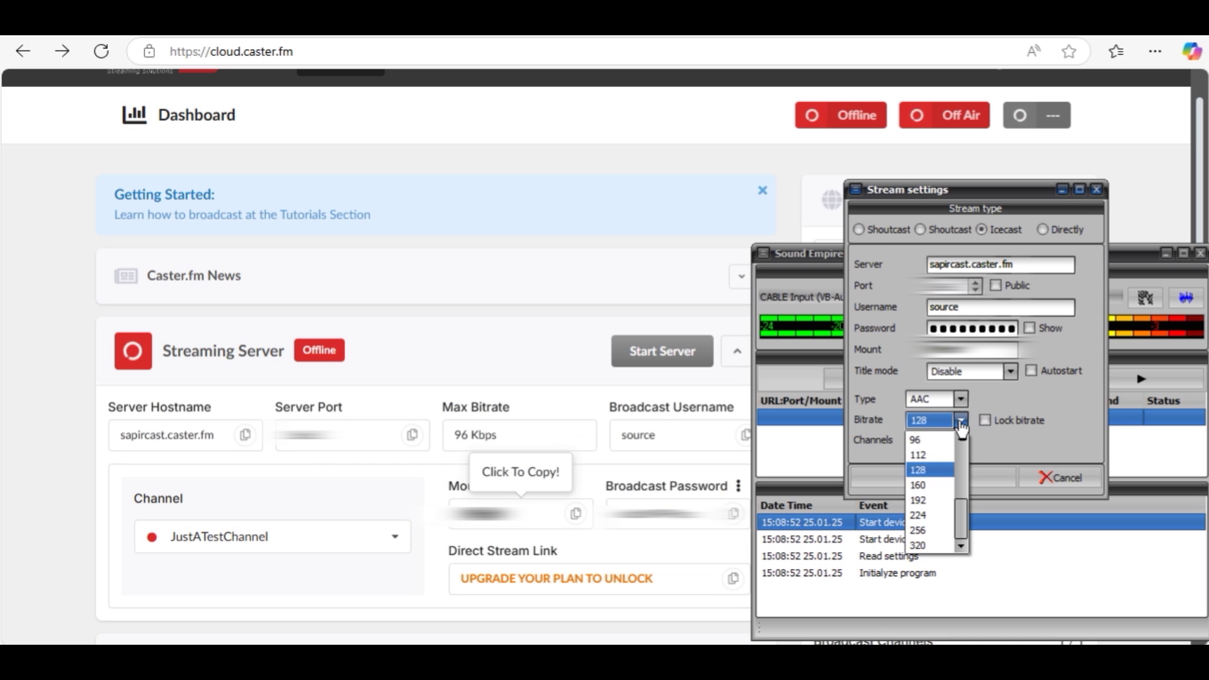
{"action": "left_click", "coordinate": [941, 443]}
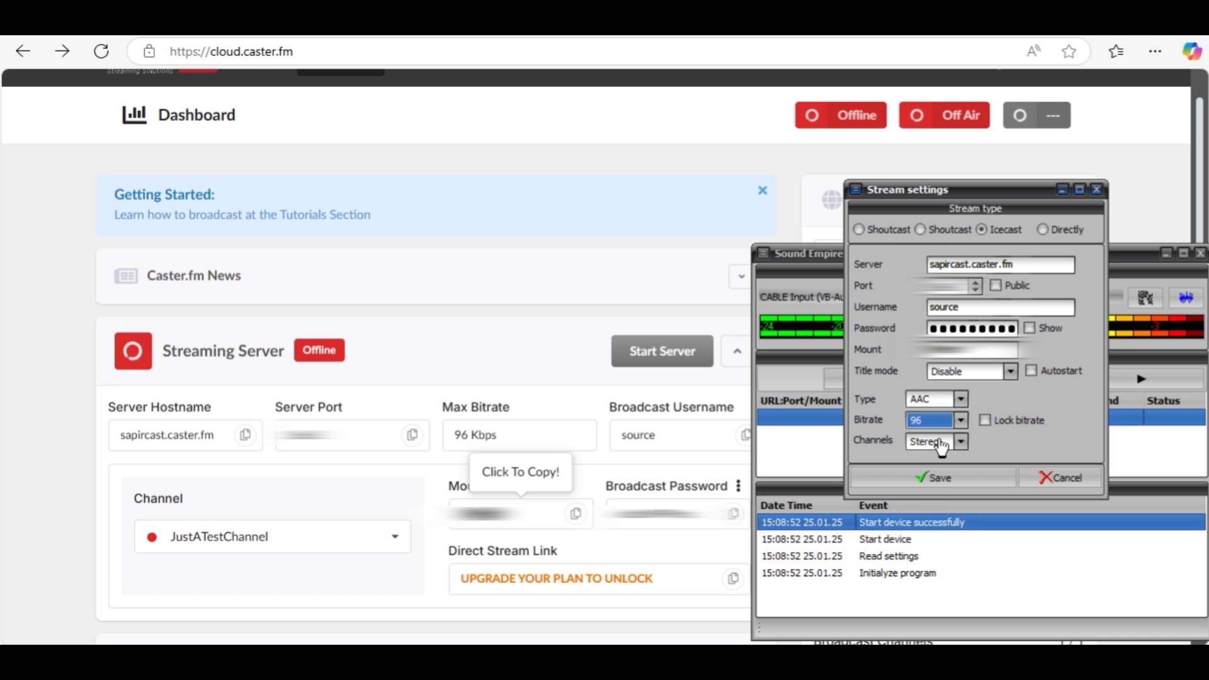
{"action": "left_click", "coordinate": [984, 421]}
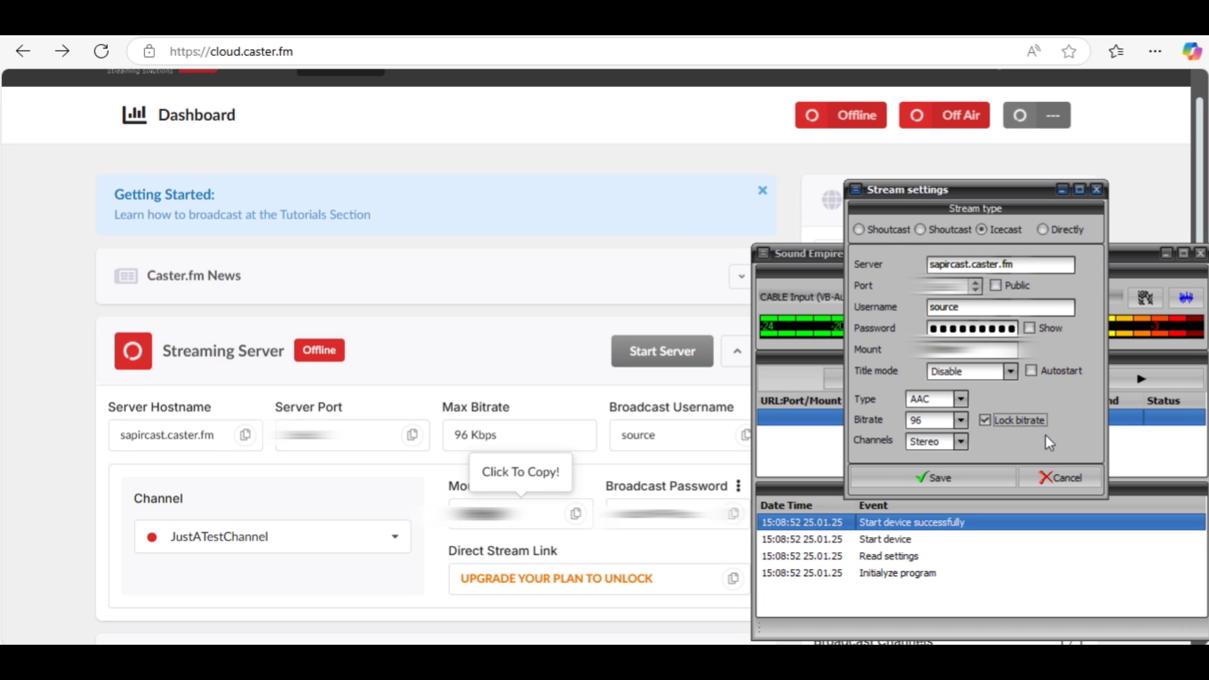
{"action": "left_click", "coordinate": [982, 482]}
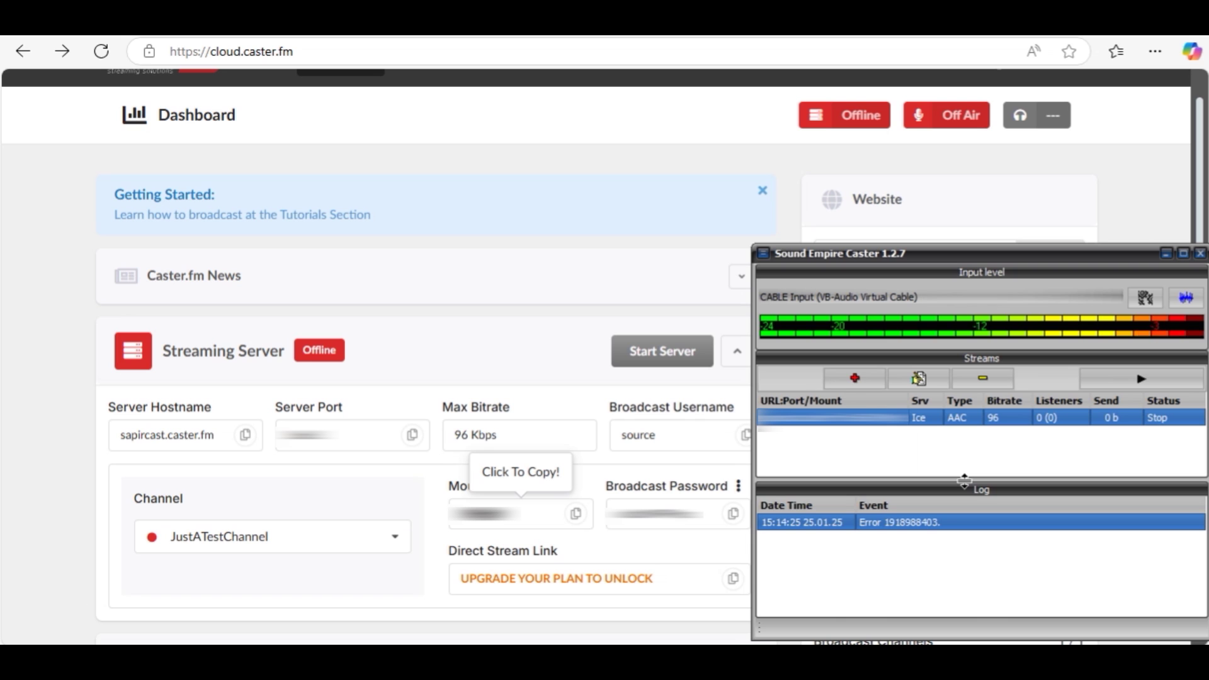
Step: Start the Caster.fm streaming server and dismiss the success confirmation
{"action": "left_click", "coordinate": [534, 353]}
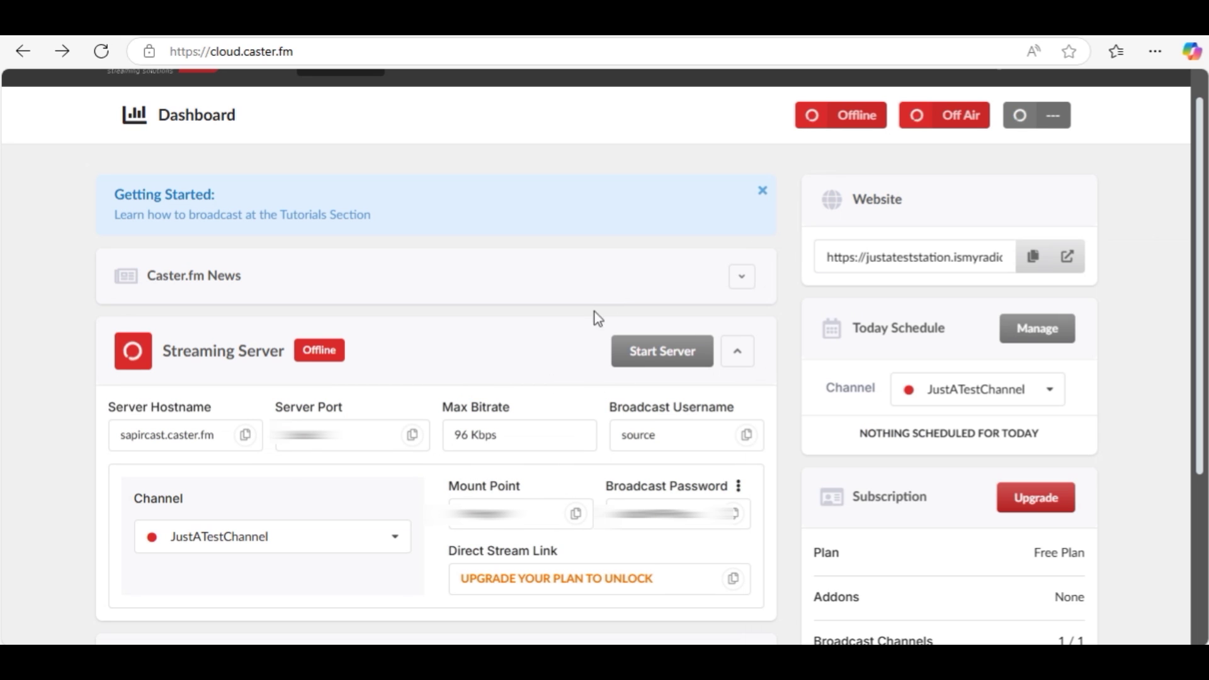
{"action": "left_click", "coordinate": [650, 354]}
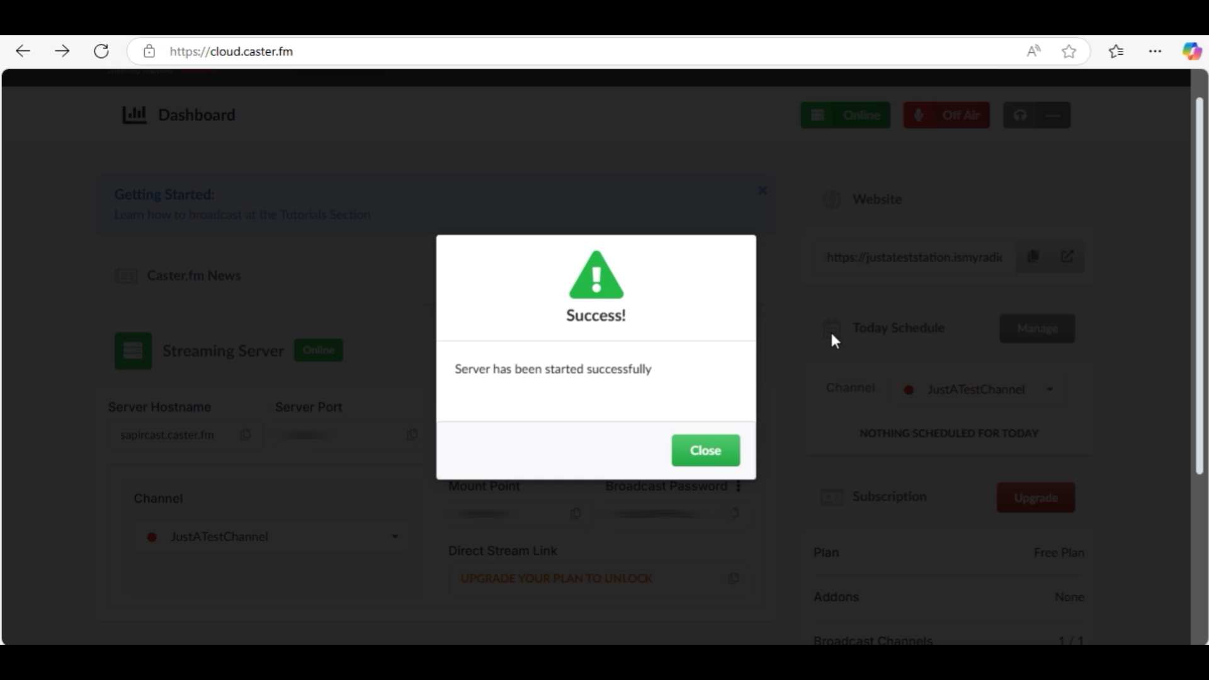
{"action": "left_click", "coordinate": [707, 451]}
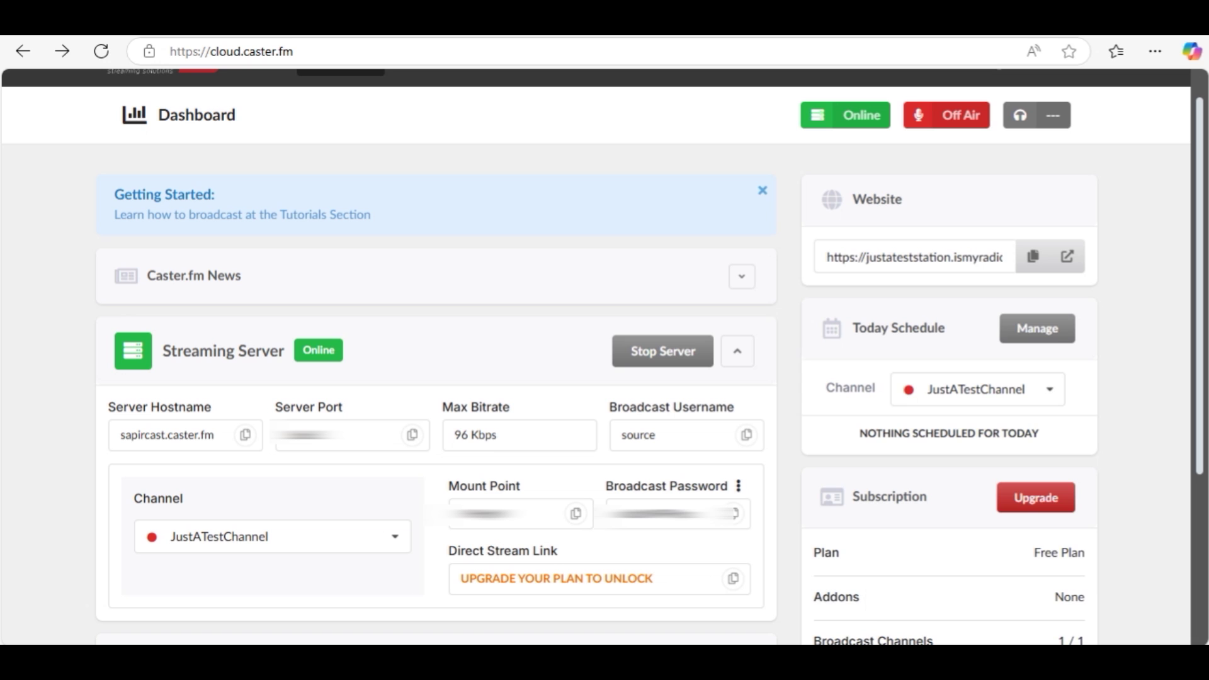
Step: Review the stream settings without changes, then check the Caster.fm dashboard for On Air status
{"action": "key", "text": "alt+Tab"}
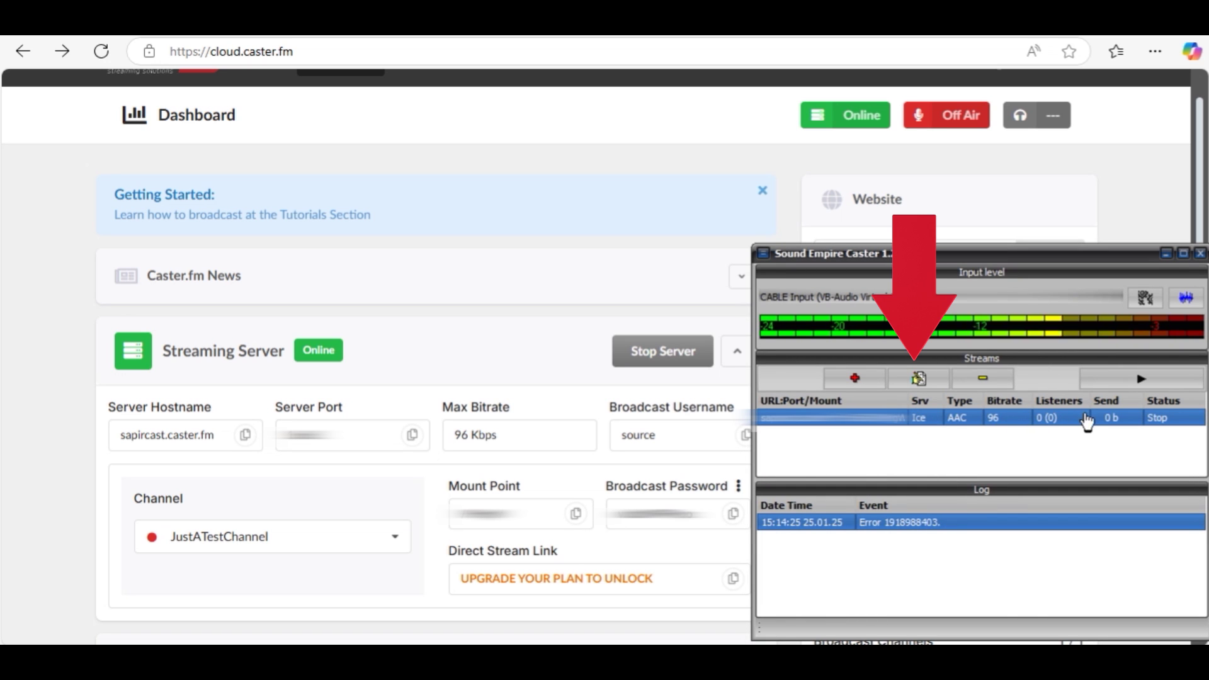
{"action": "left_click", "coordinate": [915, 377]}
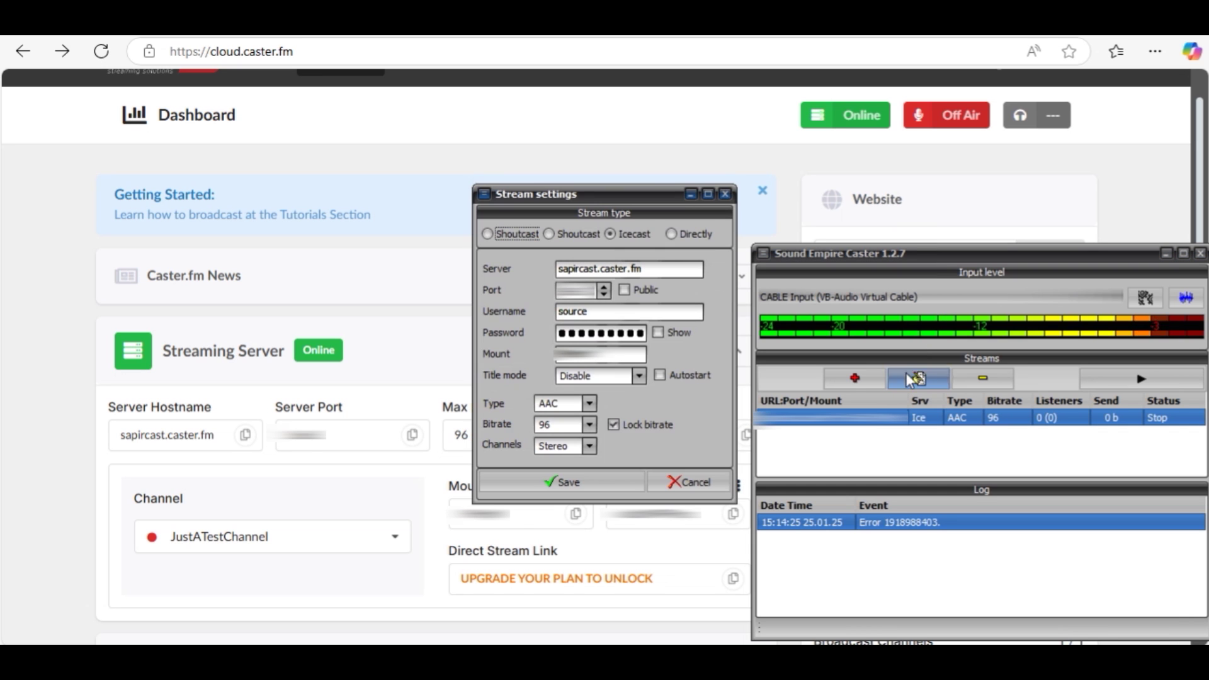
{"action": "left_click", "coordinate": [725, 195]}
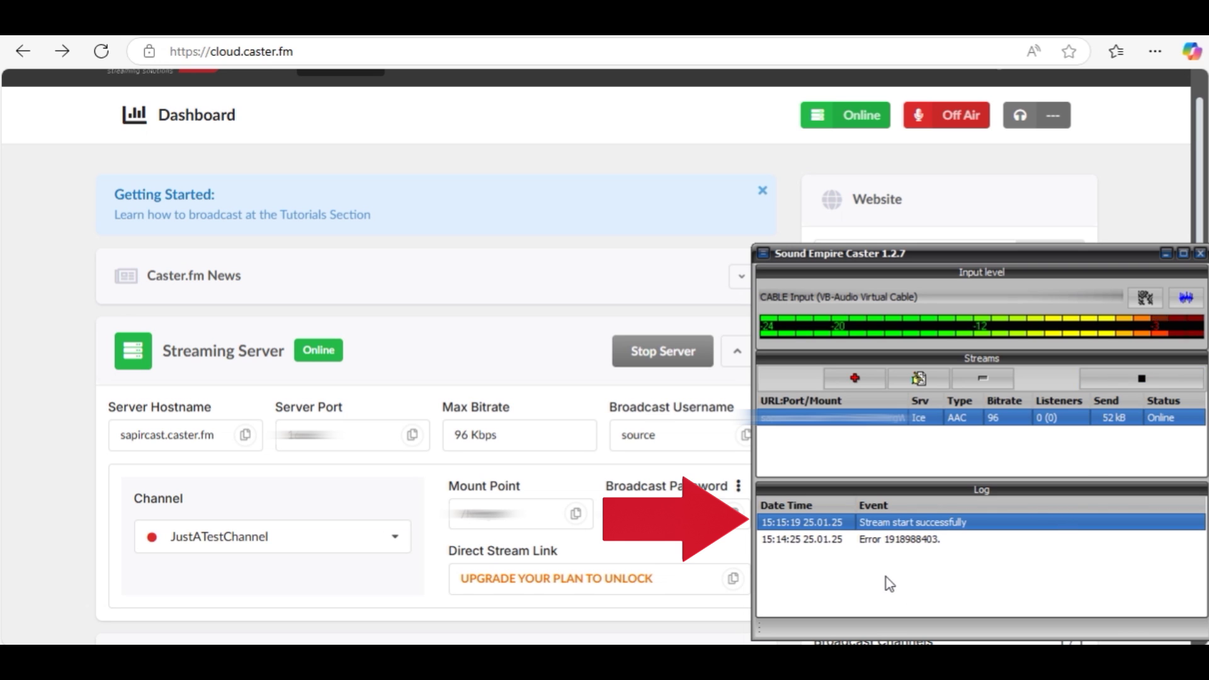
{"action": "left_click", "coordinate": [744, 138]}
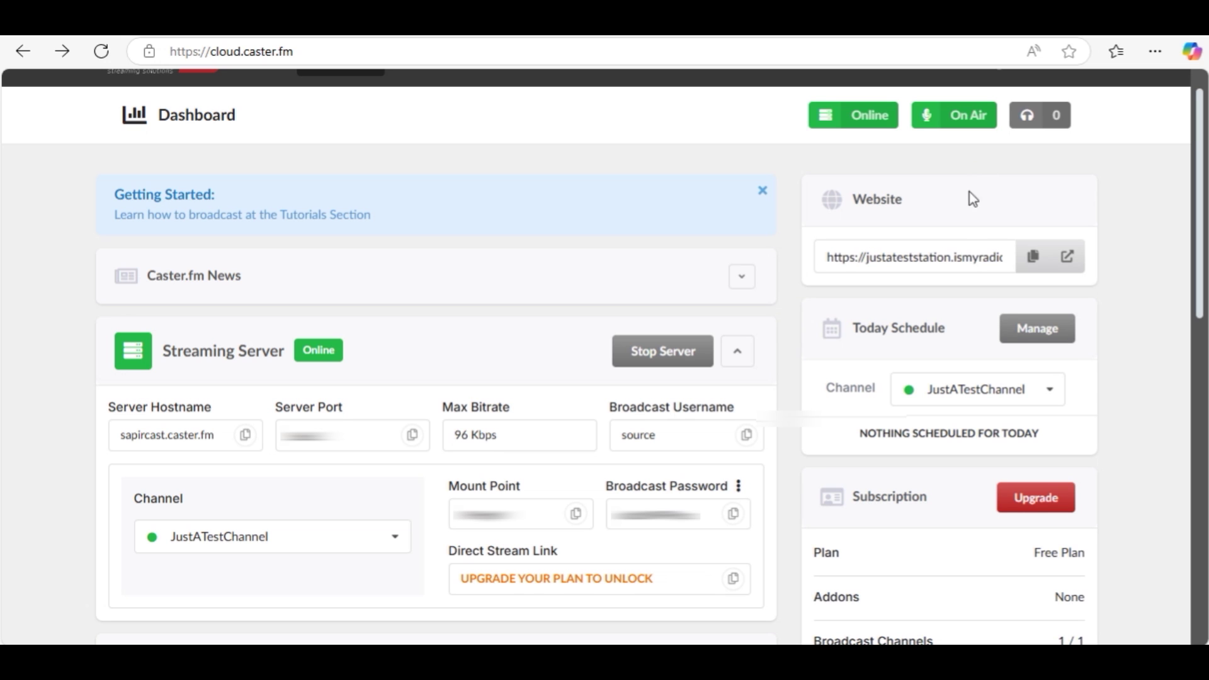
{"action": "key", "text": "alt+Tab"}
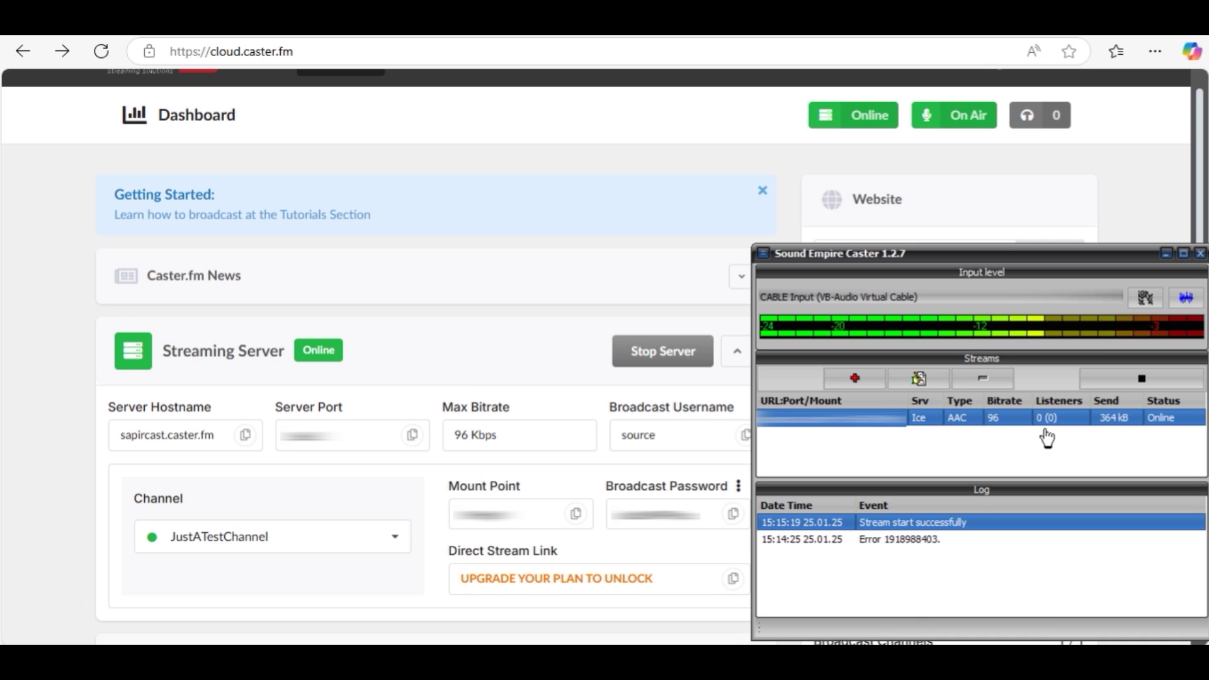
Step: Copy the JustATestStation website link from the Caster.fm dashboard
{"action": "left_click", "coordinate": [1145, 181]}
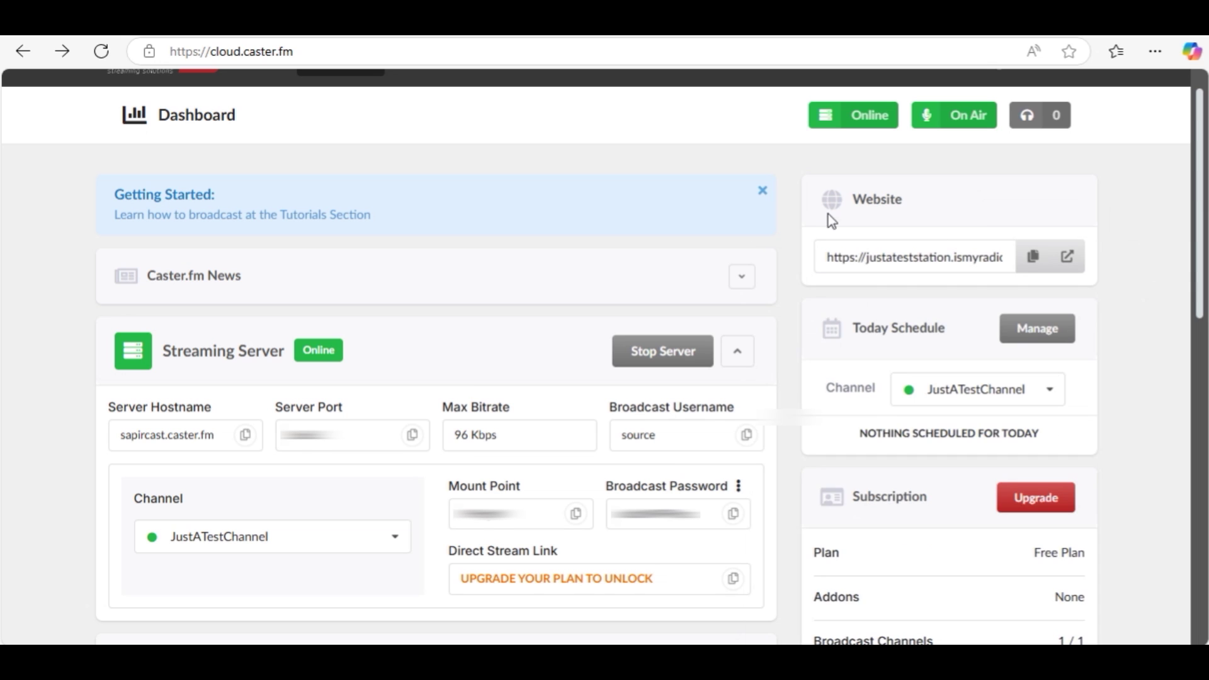
{"action": "left_click", "coordinate": [1035, 257]}
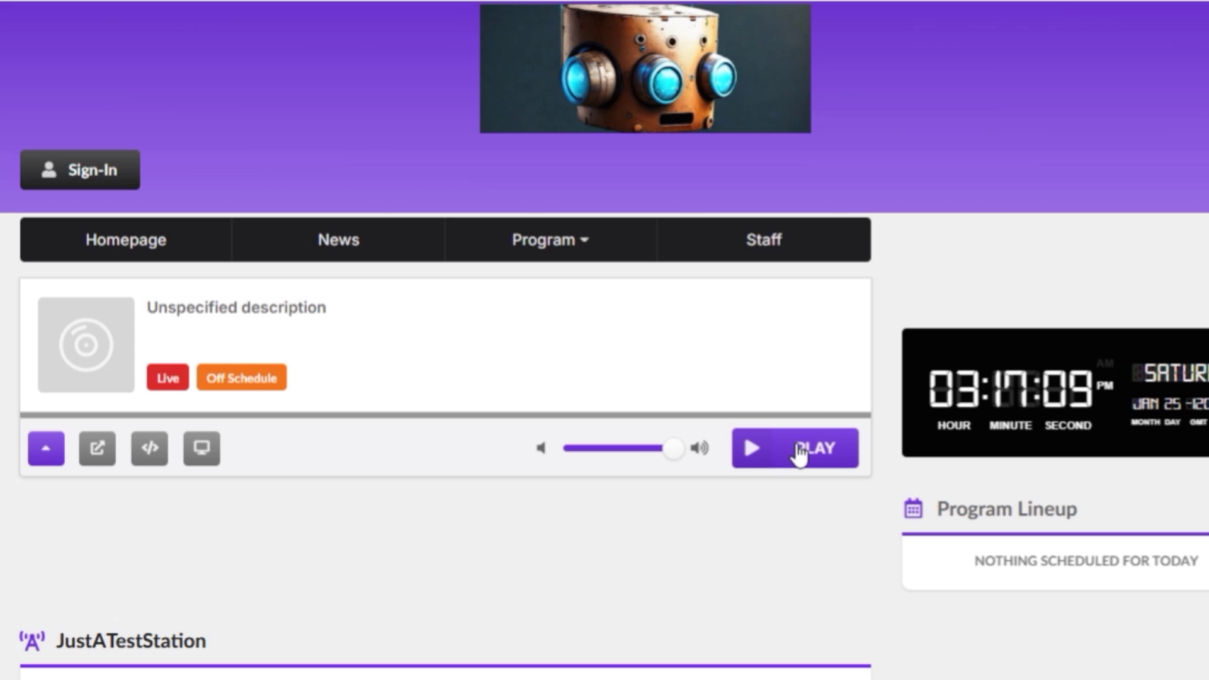
Step: Play the live broadcast on the JustATestStation page
{"action": "left_click", "coordinate": [798, 452]}
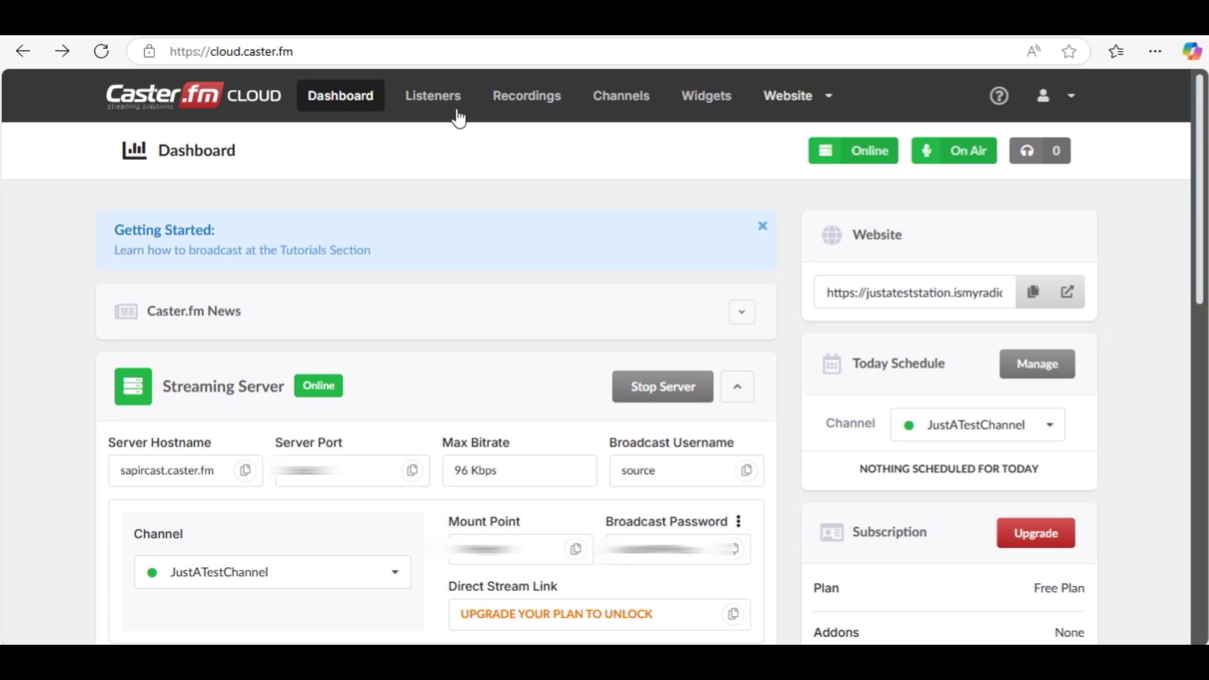
Step: Open Caster.fm Cloud's Listeners page to see the one United States listener
{"action": "left_click", "coordinate": [440, 104]}
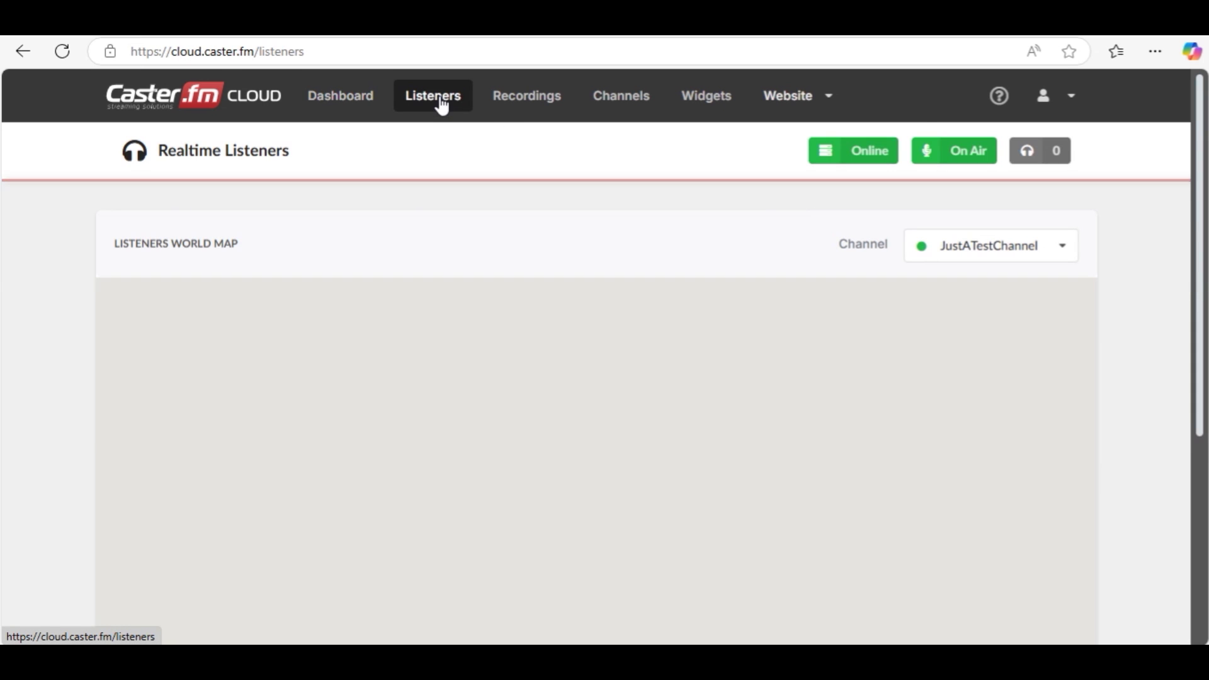
{"action": "scroll", "coordinate": [1182, 223], "scroll_direction": "down", "scroll_amount": 2}
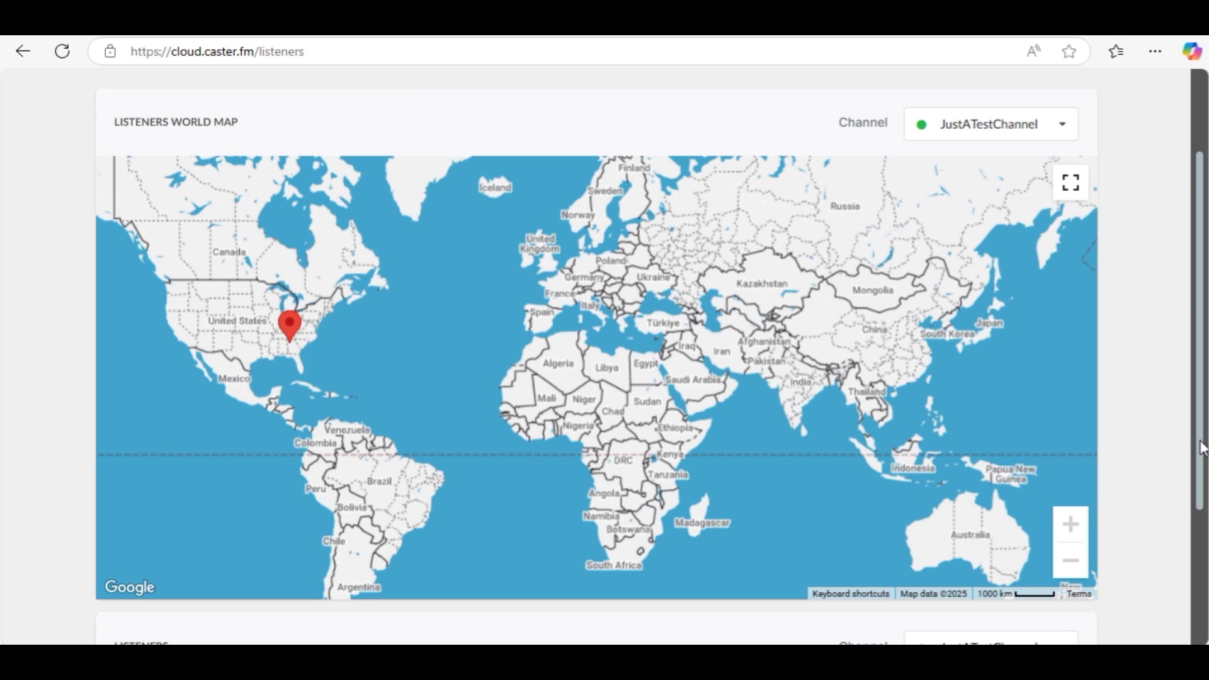
{"action": "left_click_drag", "start_coordinate": [1203, 448], "coordinate": [1161, 554]}
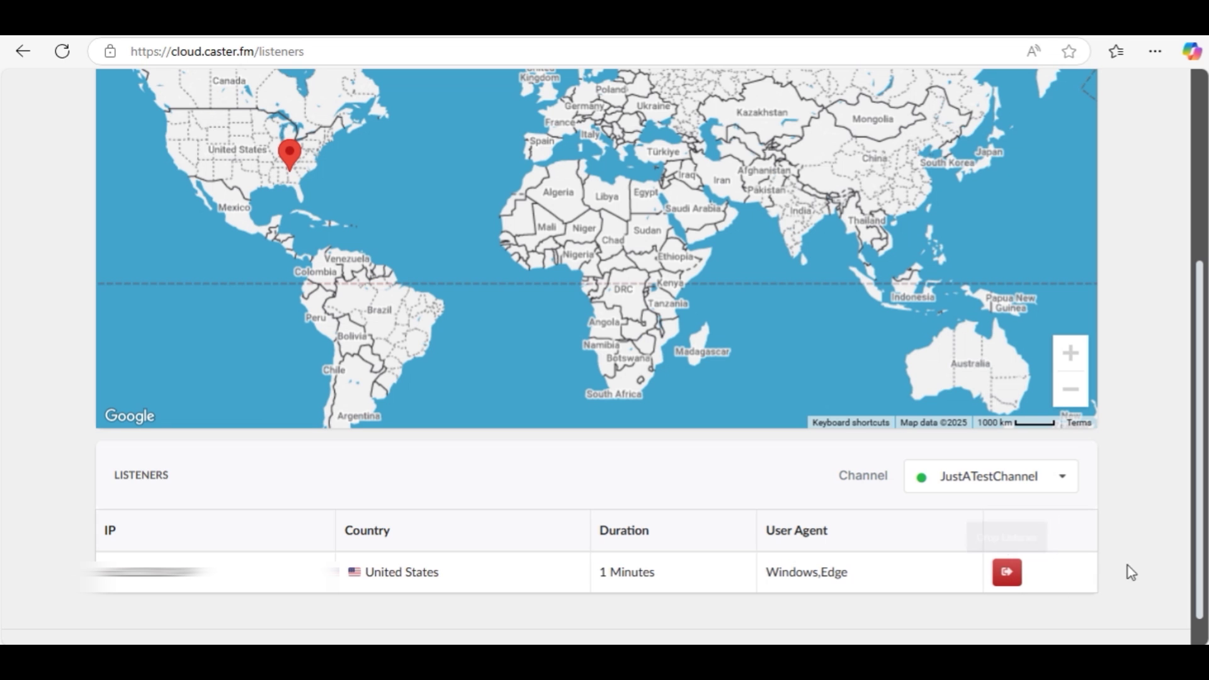
{"action": "scroll", "coordinate": [1203, 574], "scroll_direction": "up", "scroll_amount": 3}
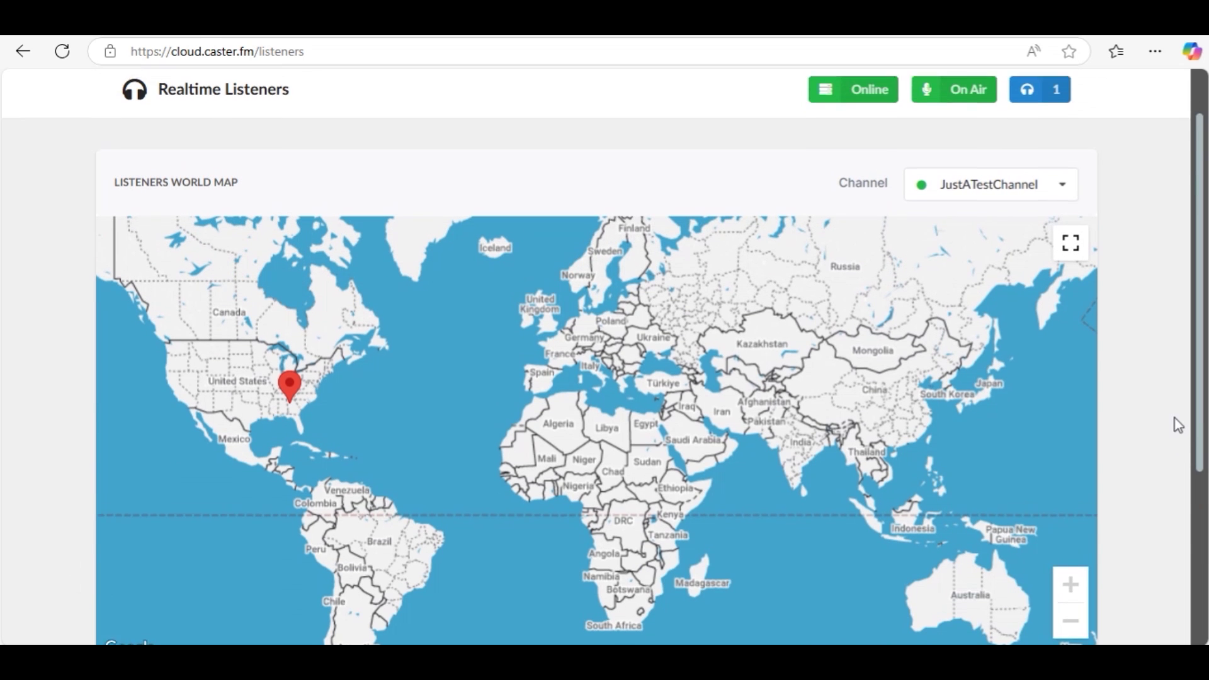